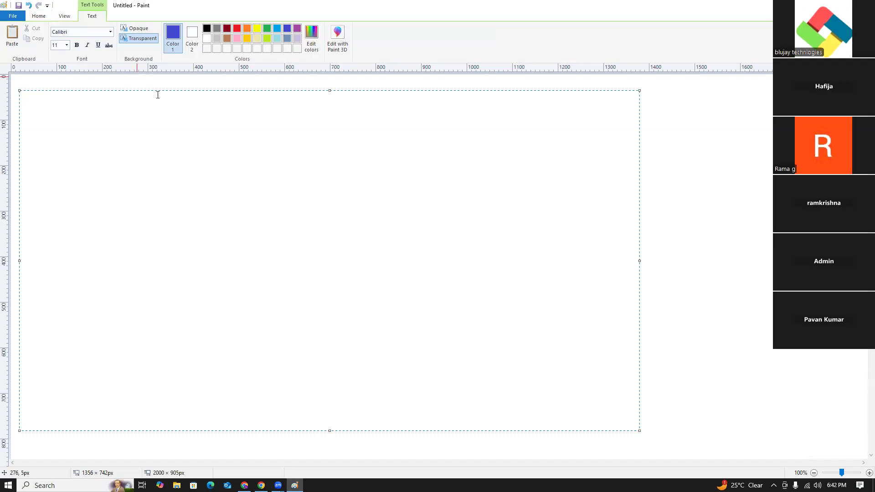
- Set the text size to 24 and write the heading "What we disscussed in the previous class?" in the text box
left_click(66, 44)
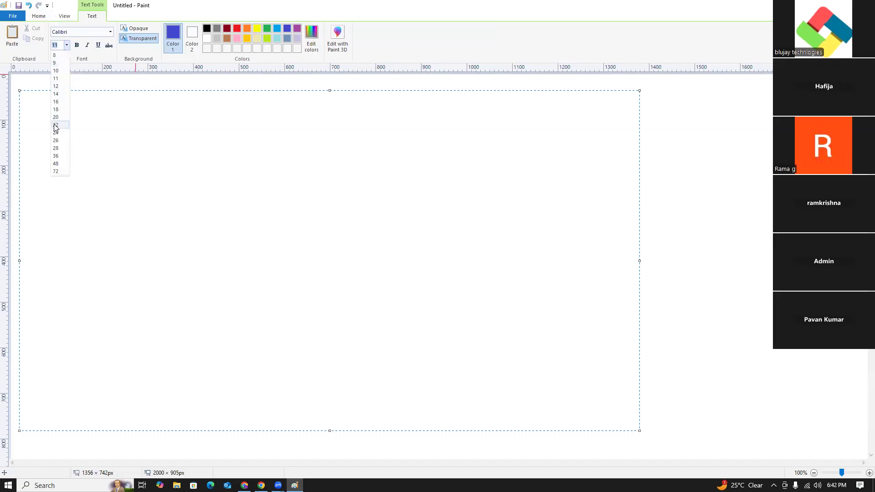
left_click(56, 132)
type("What we ")
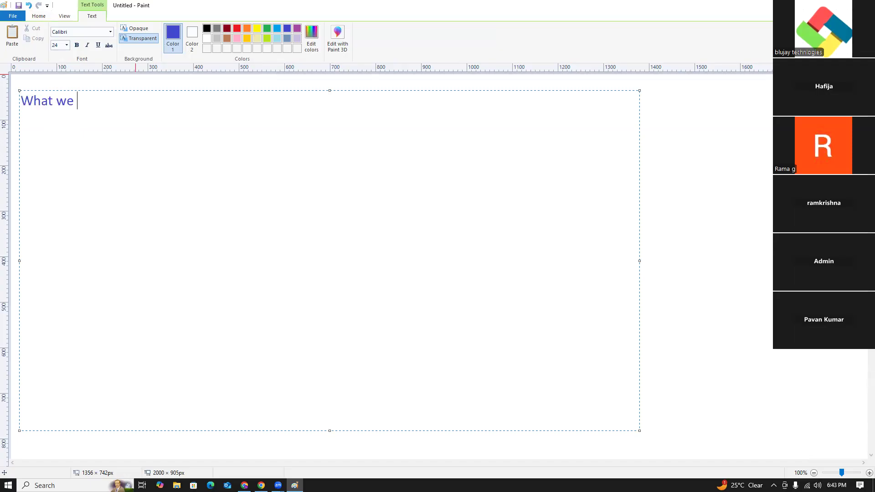
type("disscussed in the pri")
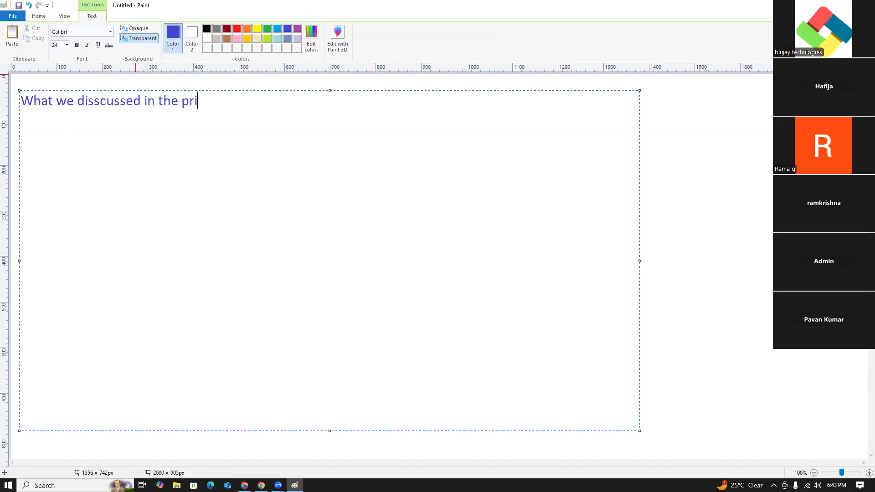
type("evious class?")
key("Return")
key("Return")
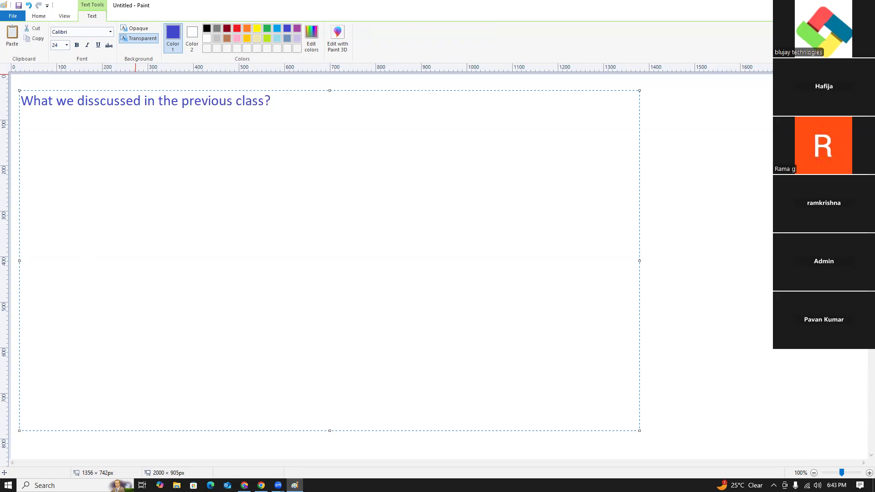
- Add the line "Physical vs Virtualization." below the heading, separated by a blank line
type("Physical vs Virtualization.")
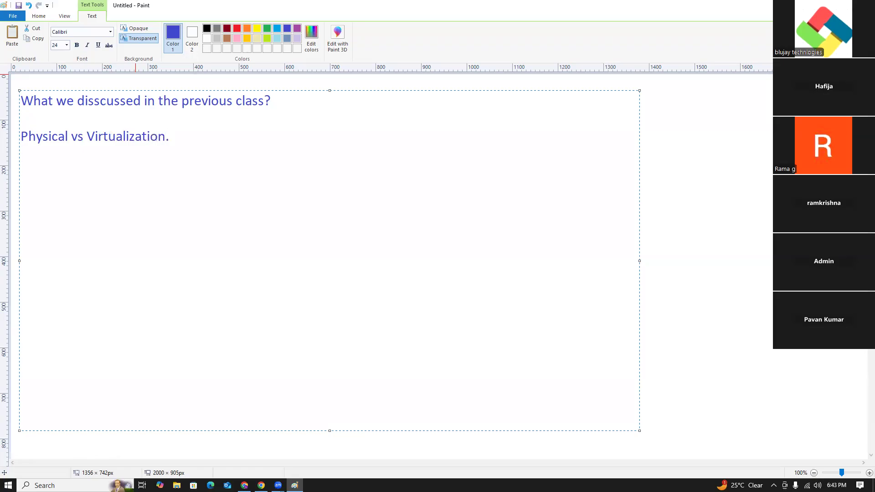
type("Real time envi")
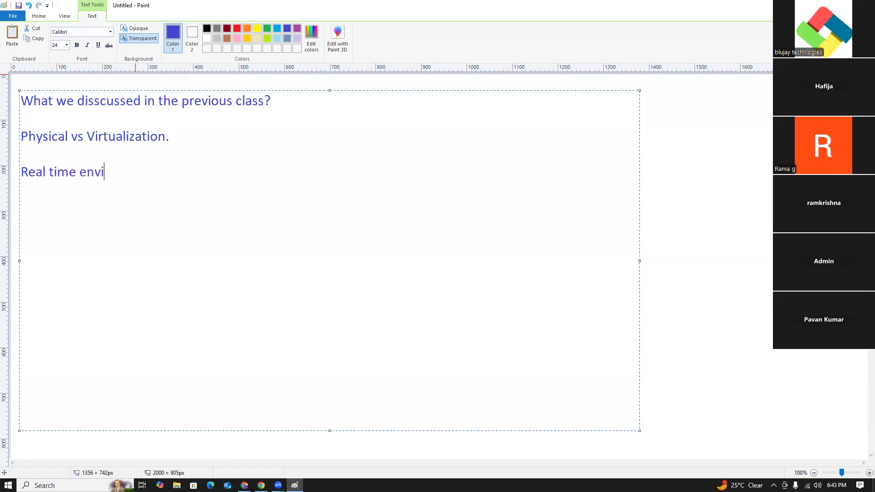
type("ronments ( non")
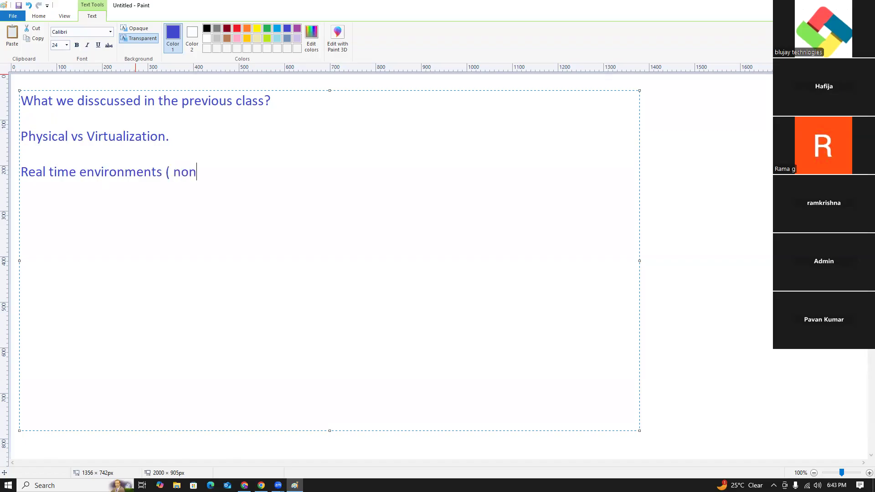
type("o")
- Add the line "Real time environments ( non-prod , prod env)" below the virtualization topic, separated by a blank line
key("BackSpace")
type("-prod , por")
key("BackSpace")
key("BackSpace")
type("rod env)")
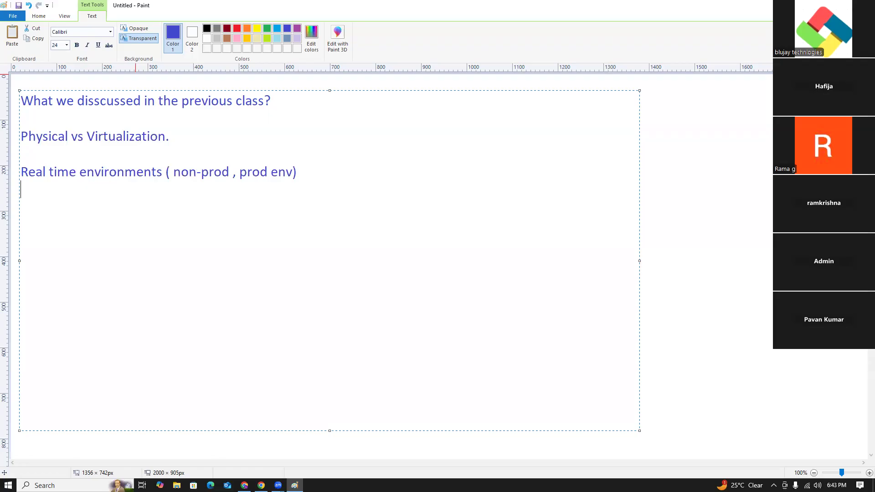
- Add the line "Non-prod : Dev env and QA env" directly under the real time environments line
key("Return")
key("BackSpace")
key("BackSpace")
type("Non-prod : DEv")
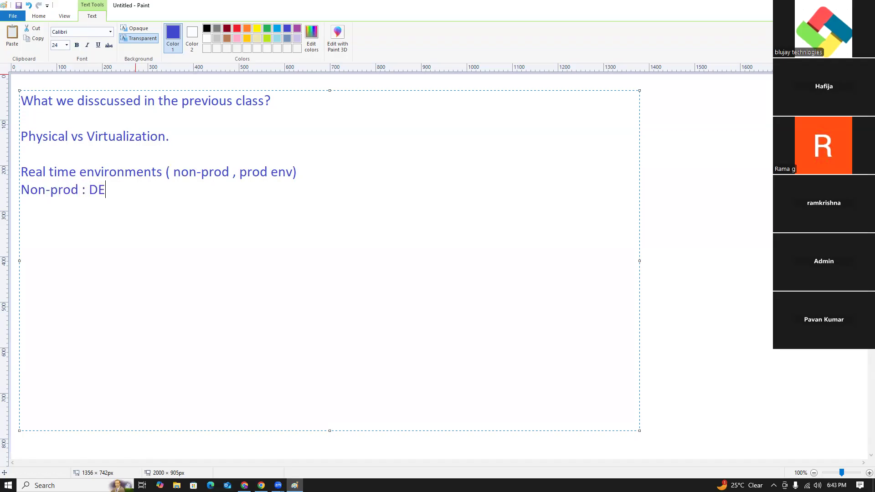
key("BackSpace")
key("BackSpace")
type("ev env  and QA env")
key("Return")
key("Return")
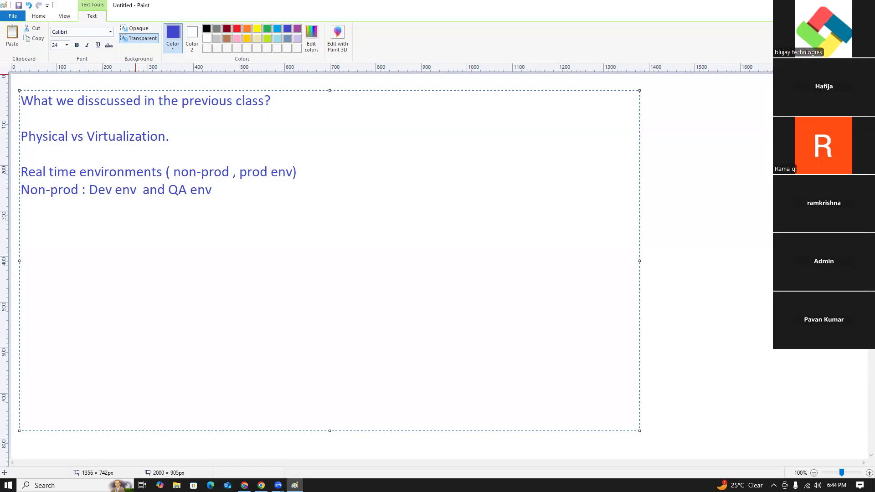
- Add the line "Prod : Live env" directly under the Non-prod line
type("Pro d")
key("BackSpace")
key("BackSpace")
key("BackSpace")
key("BackSpace")
key("BackSpace")
key("BackSpace")
type("Prod : Live envir")
- Add the line "How to install the virtual box and how to install centos7 on virtual box" after a blank line and commit the text to the canvas
type("How t")
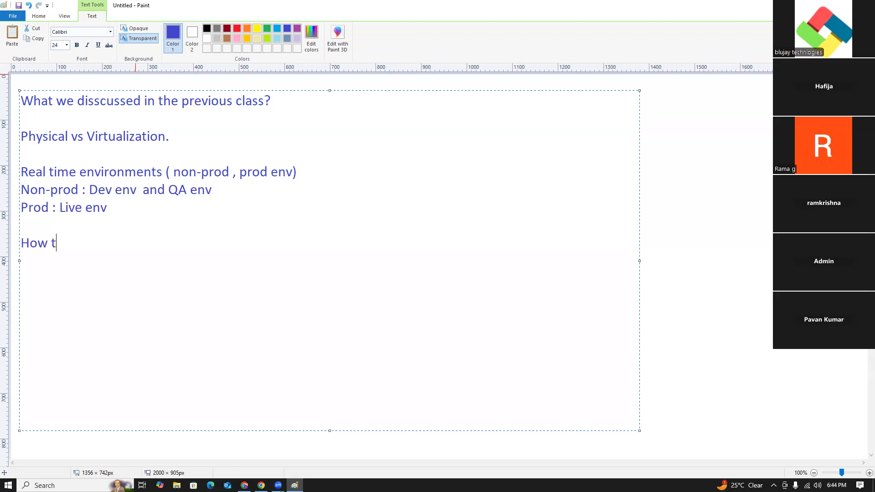
type("o install the virut")
key("BackSpace")
key("BackSpace")
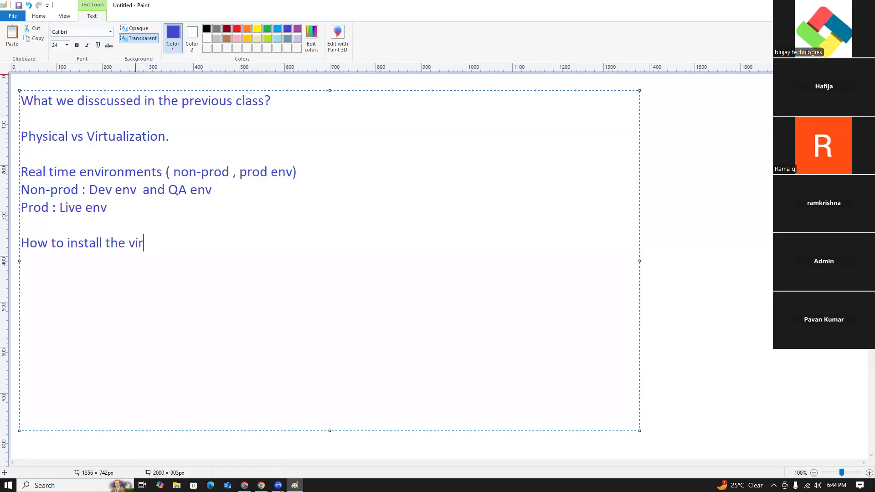
type("tual box and how to install ")
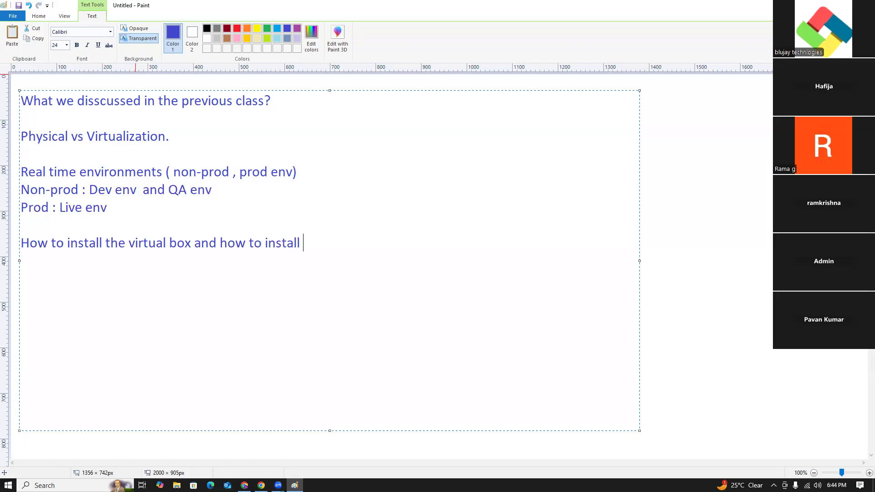
type("centos7 on")
key("BackSpace")
type("n virut")
key("BackSpace")
type("tal box w")
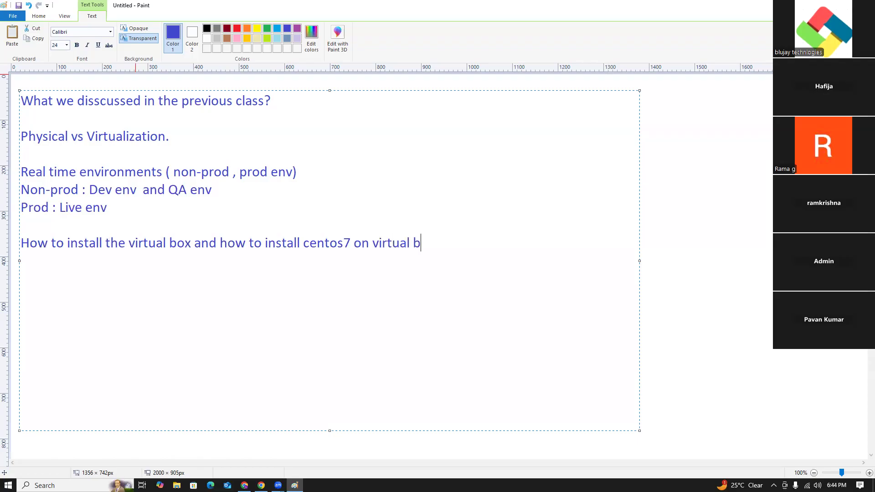
key("BackSpace")
left_click(668, 222)
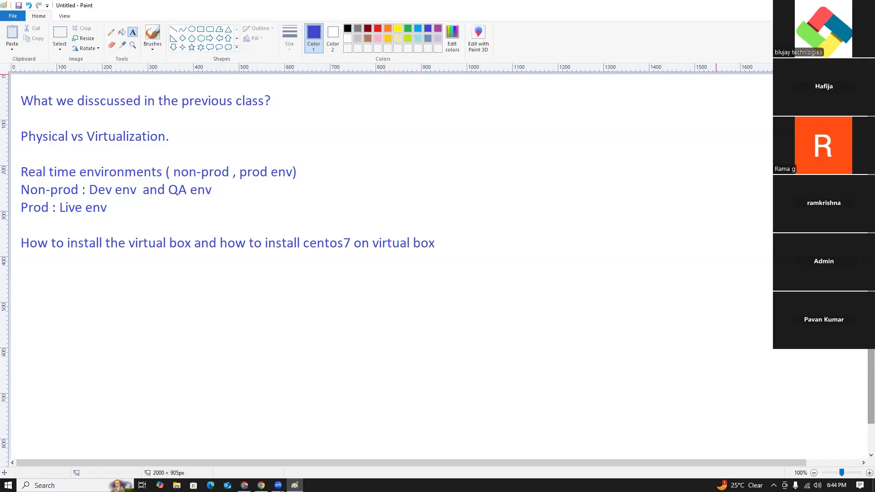
- Minimize the notes, open Oracle VM VirtualBox and remove the redhat71 virtual machine along with all its files
left_click(822, 5)
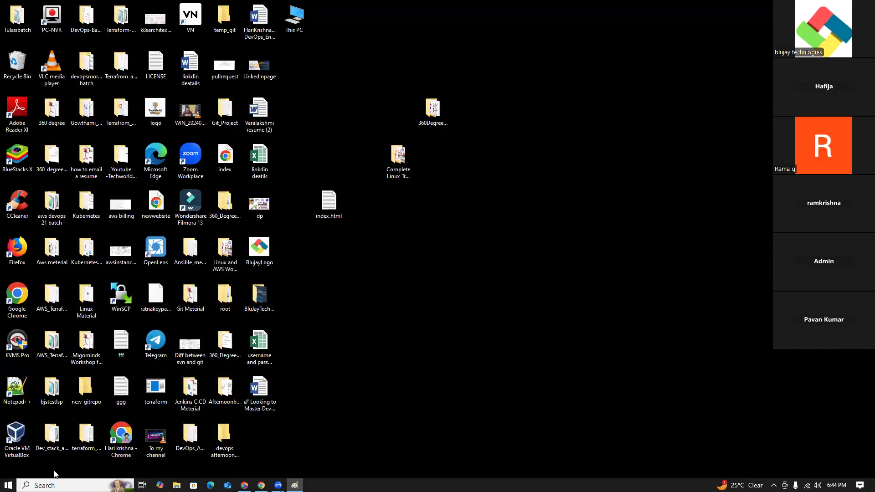
left_click(16, 436)
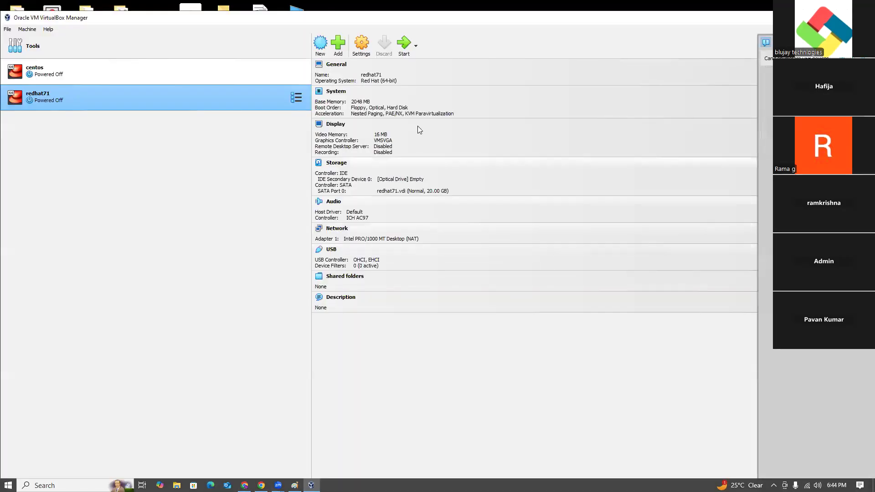
right_click(95, 99)
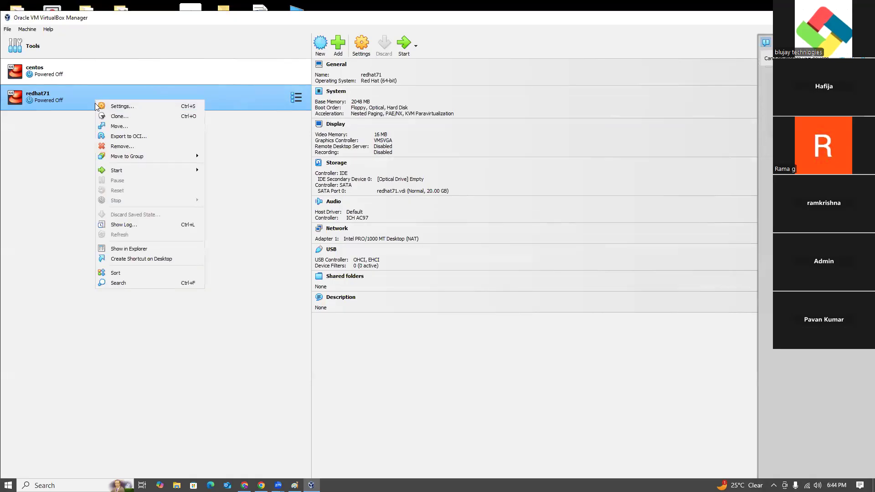
left_click(118, 146)
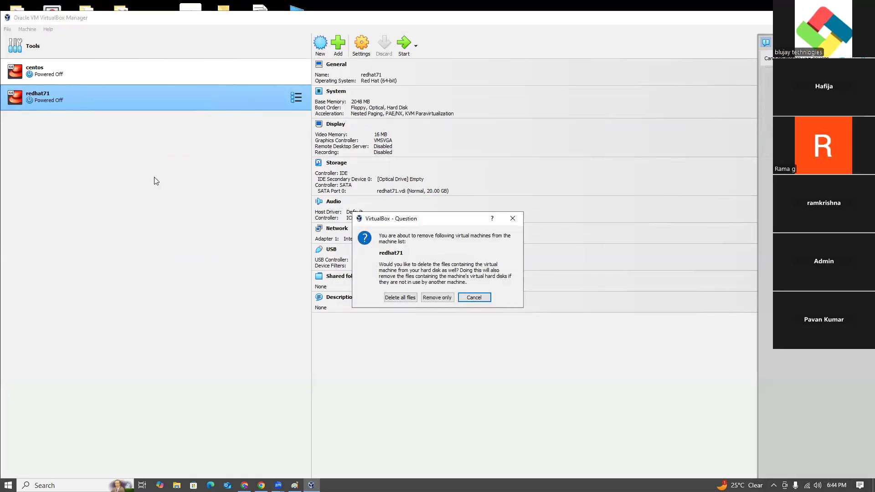
left_click(393, 297)
- Remove the centos virtual machine along with all its files and close the VirtualBox Manager
right_click(70, 70)
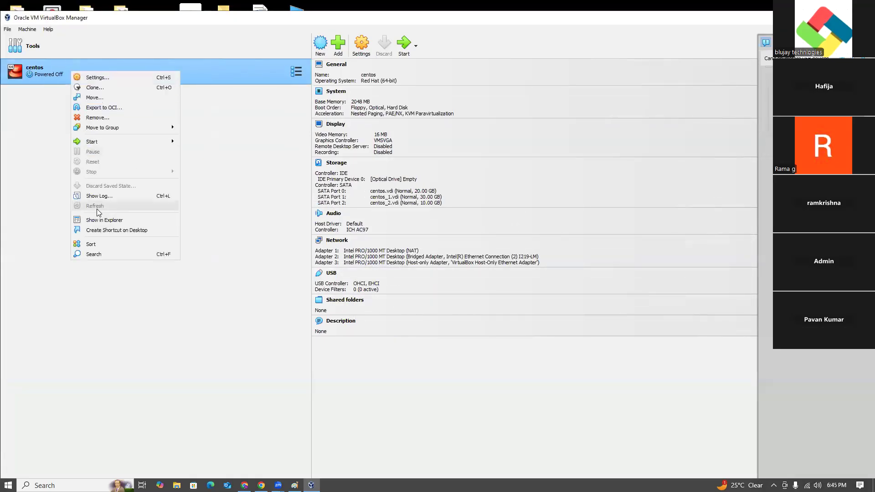
left_click(107, 118)
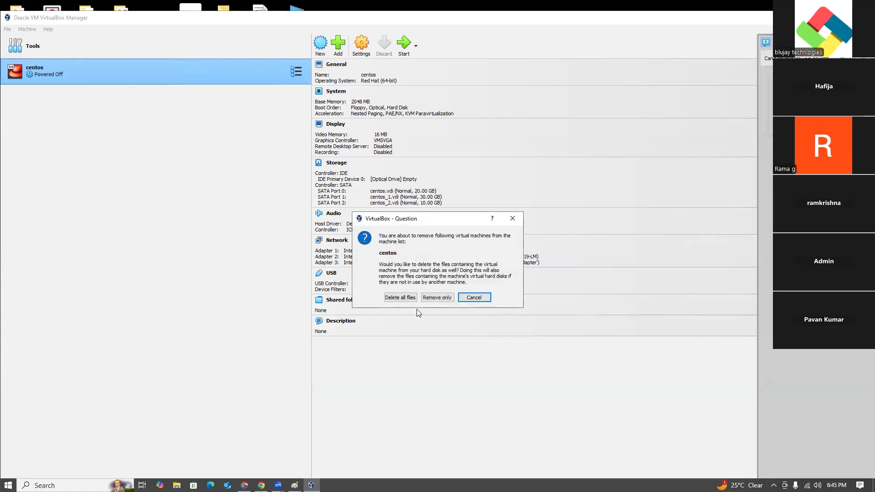
left_click(398, 299)
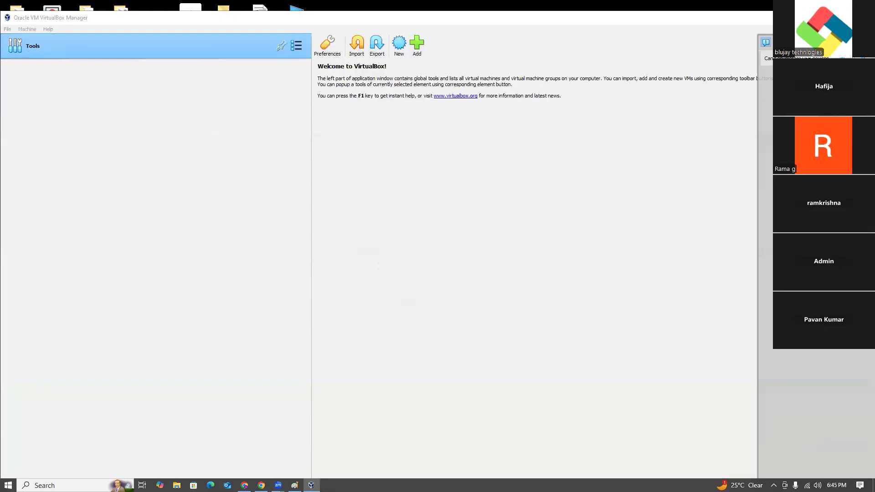
left_click(865, 18)
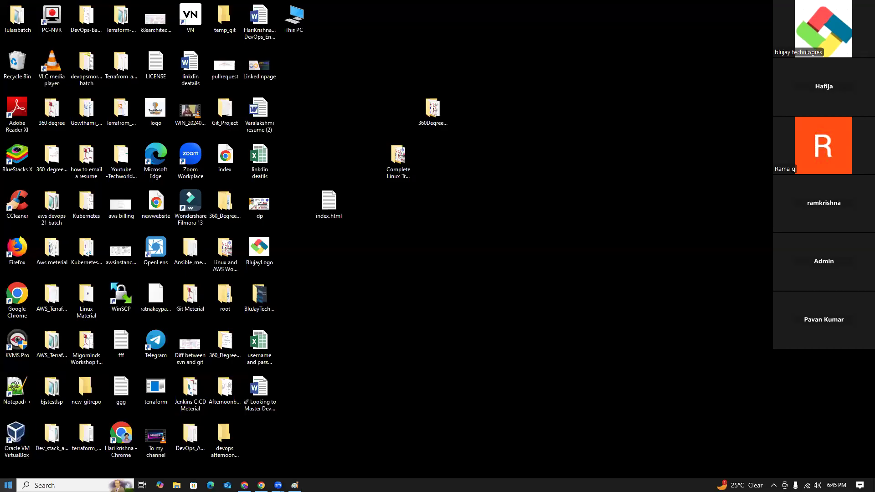
- Search Windows for Control Panel and open its Programs and Features list
left_click(60, 486)
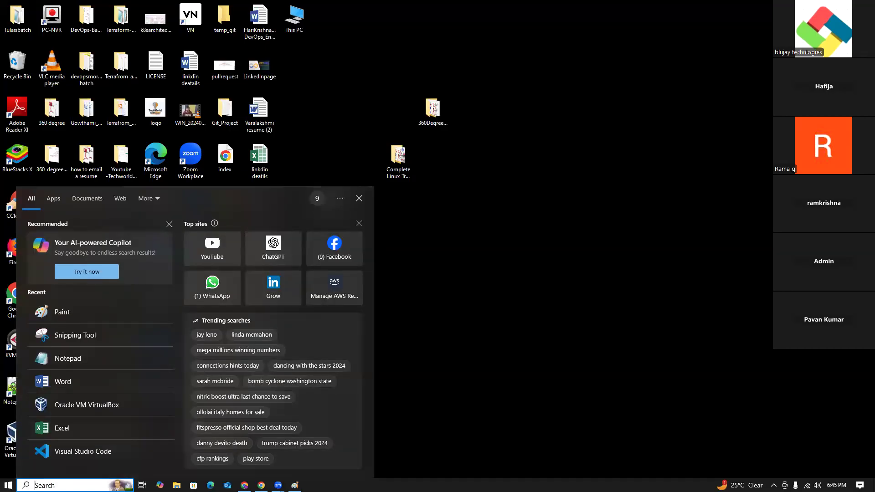
type("cont")
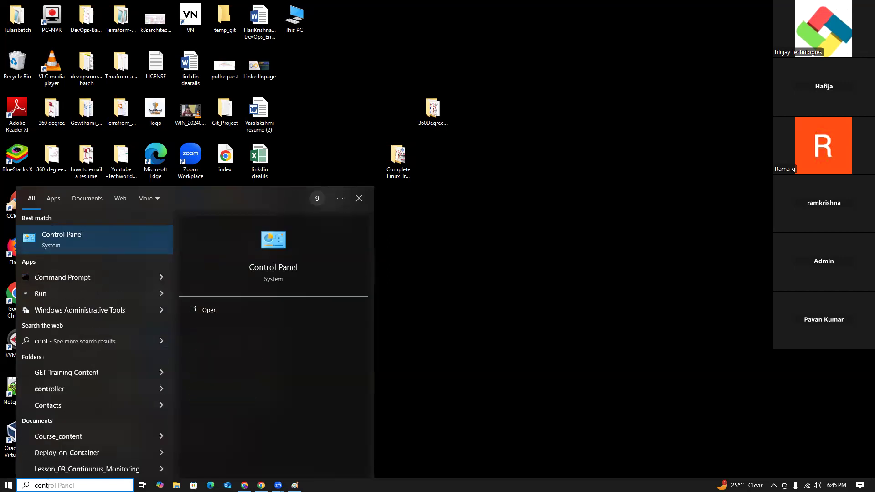
left_click(109, 241)
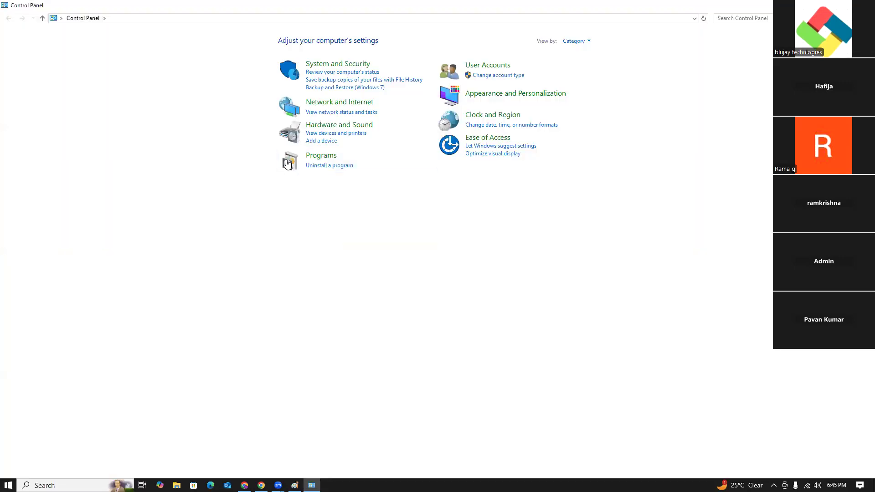
left_click(315, 157)
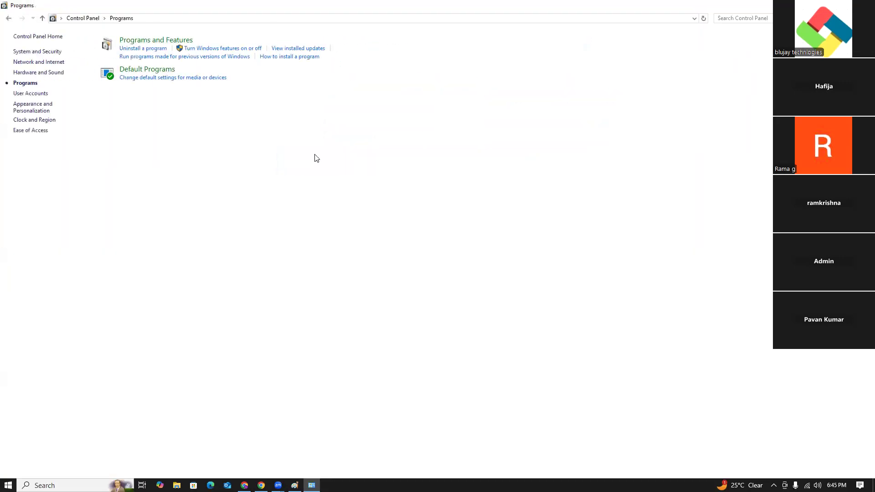
left_click(158, 41)
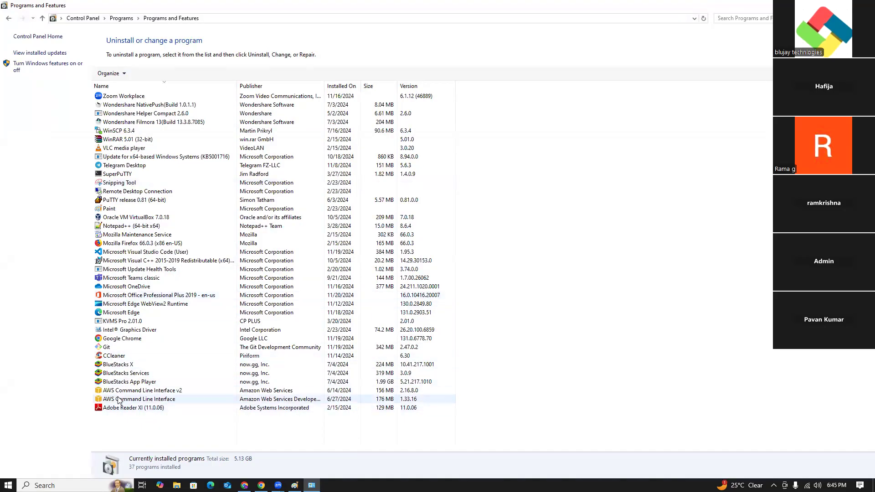
- Start uninstalling Oracle VM VirtualBox 7.0.18 from the installed programs
left_click(118, 263)
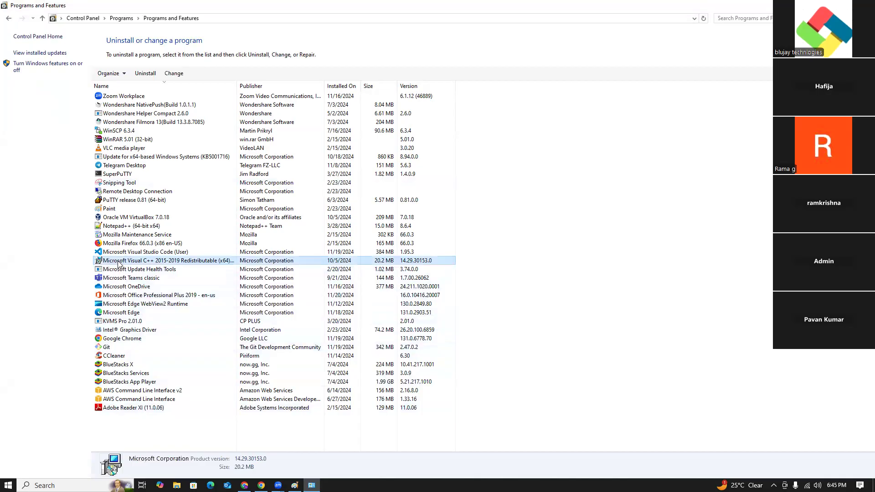
left_click(119, 243)
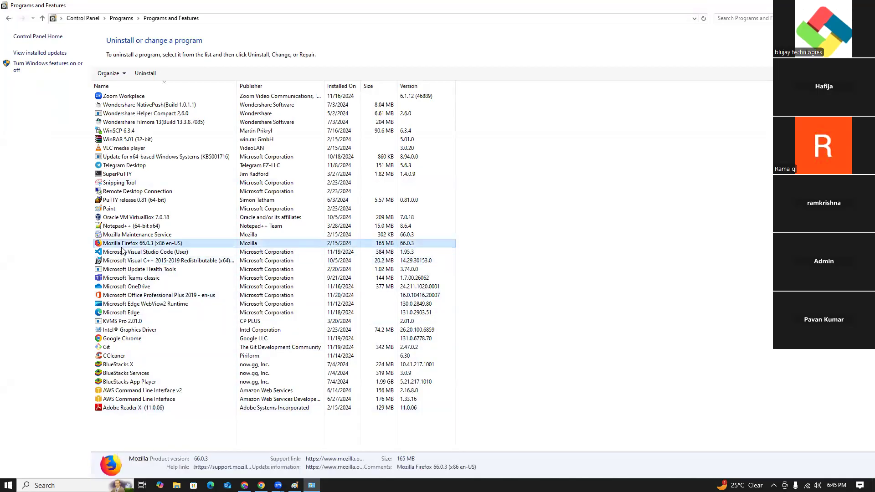
left_click(129, 218)
right_click(129, 220)
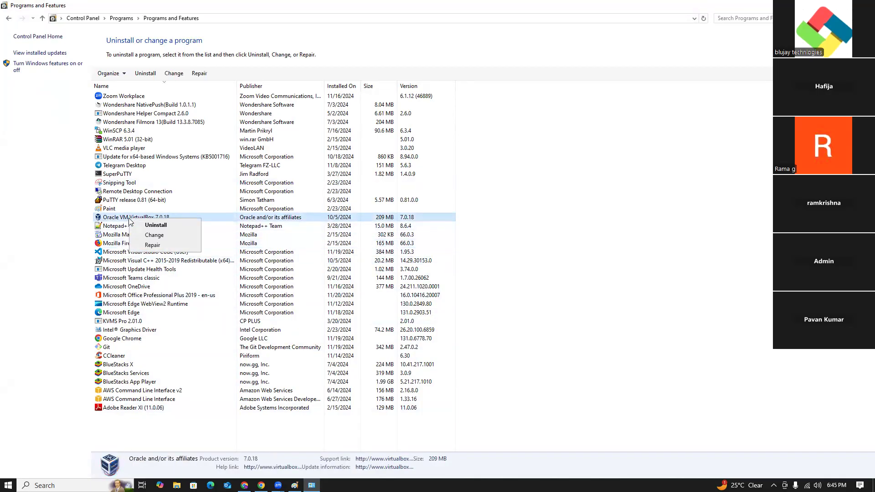
left_click(157, 225)
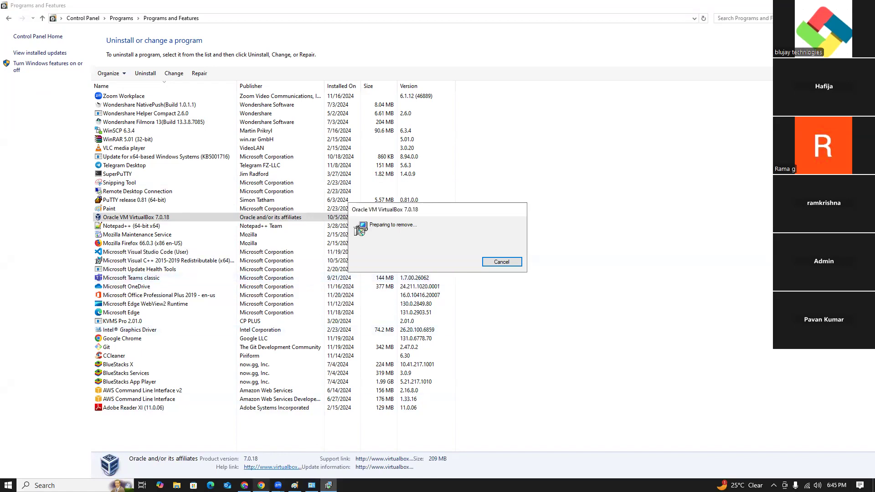
- Switch to Chrome, check the download history for the VirtualBox installer, and minimize the browser
left_click(261, 485)
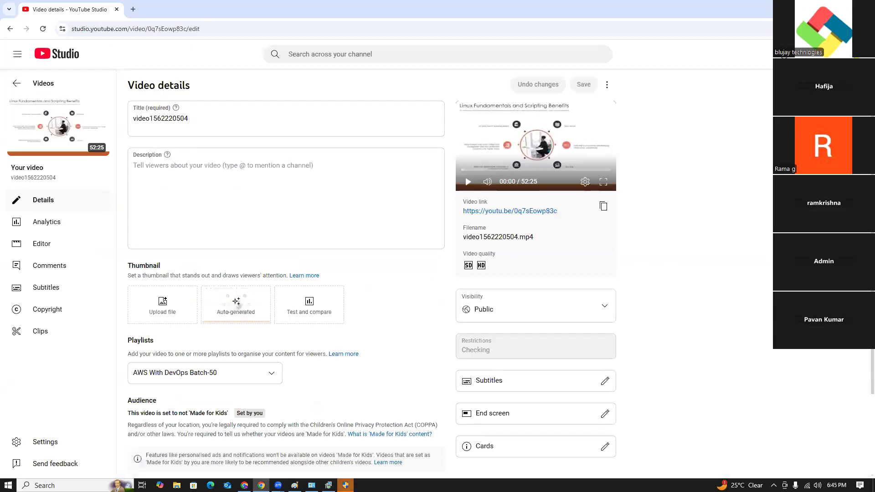
left_click(867, 29)
left_click(765, 139)
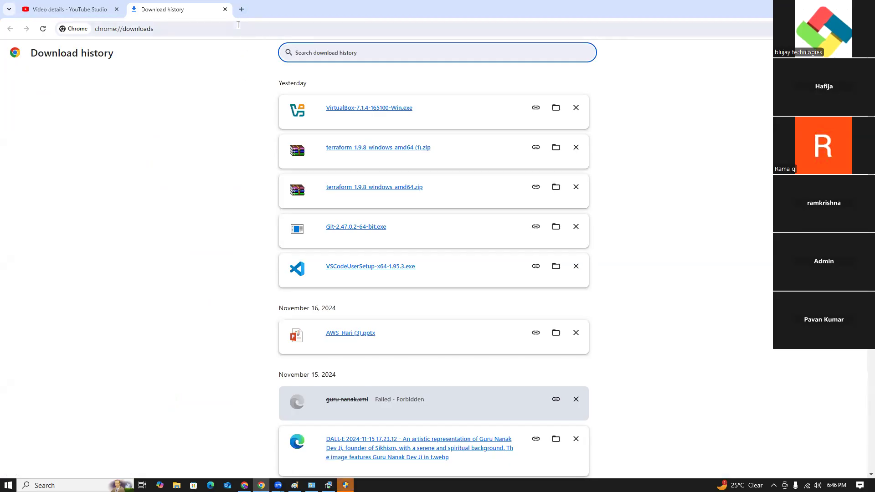
left_click(822, 7)
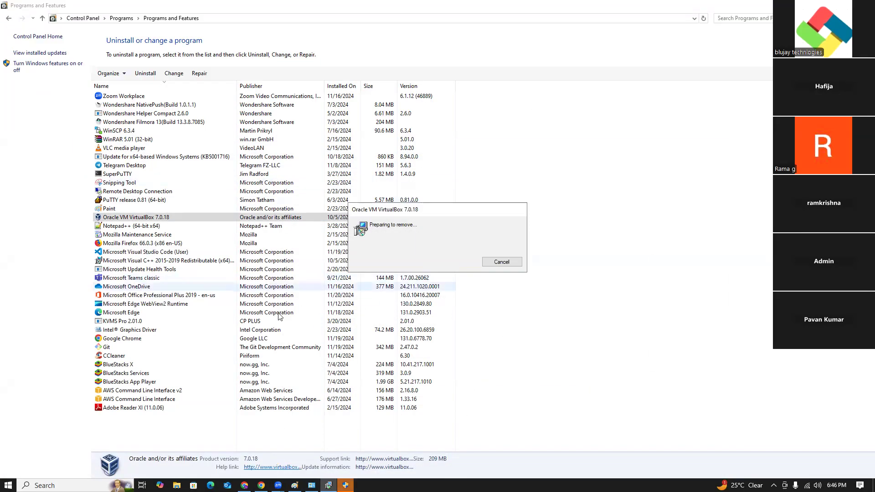
- Switch to Microsoft Edge, open GitHub, and go to the AWS-DevOps-material repository
left_click(210, 485)
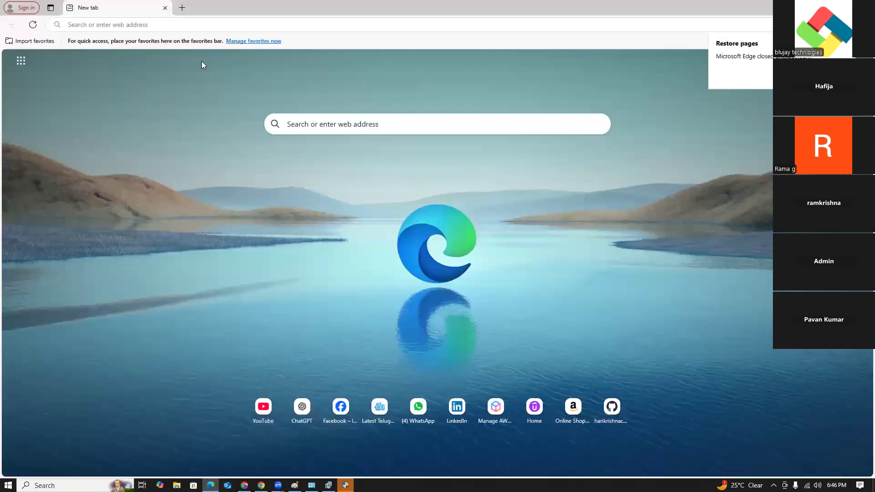
left_click(172, 25)
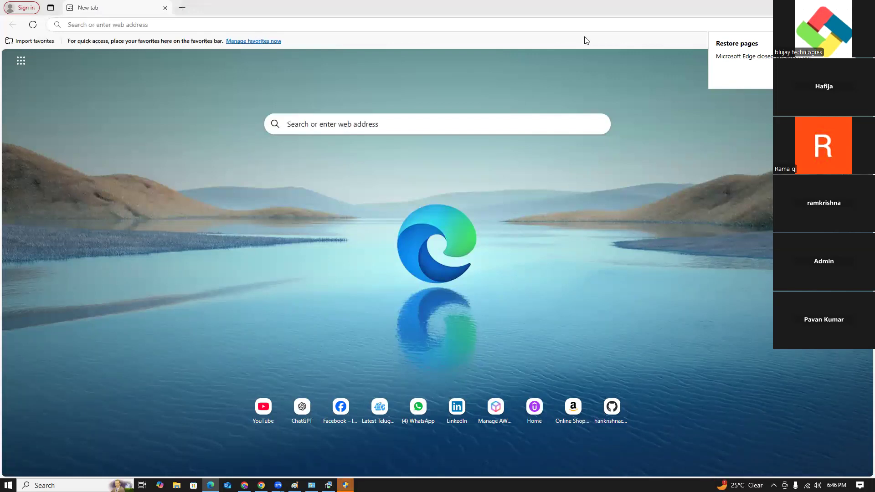
left_click(148, 24)
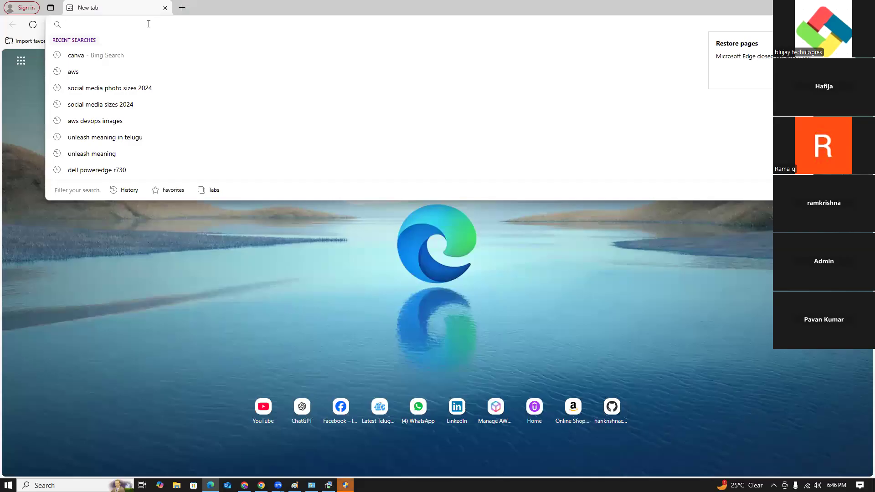
type("github")
key("Return")
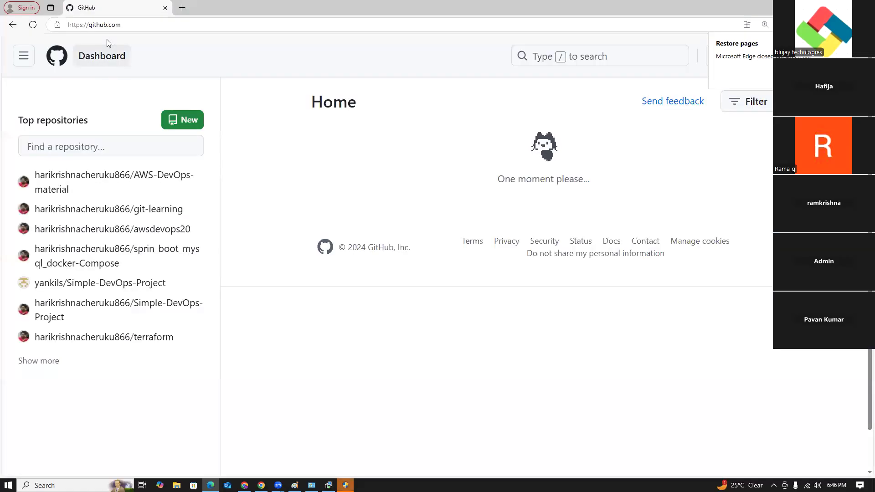
left_click(128, 24)
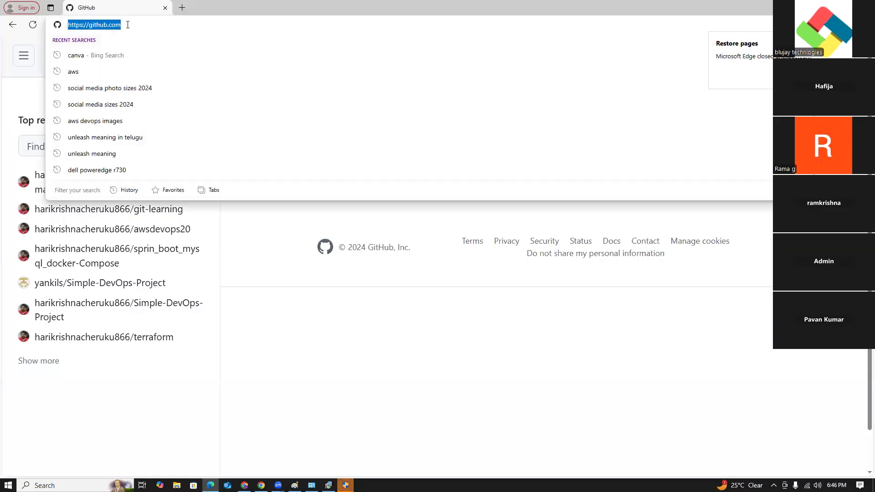
left_click(127, 25)
type("/har")
key("Return")
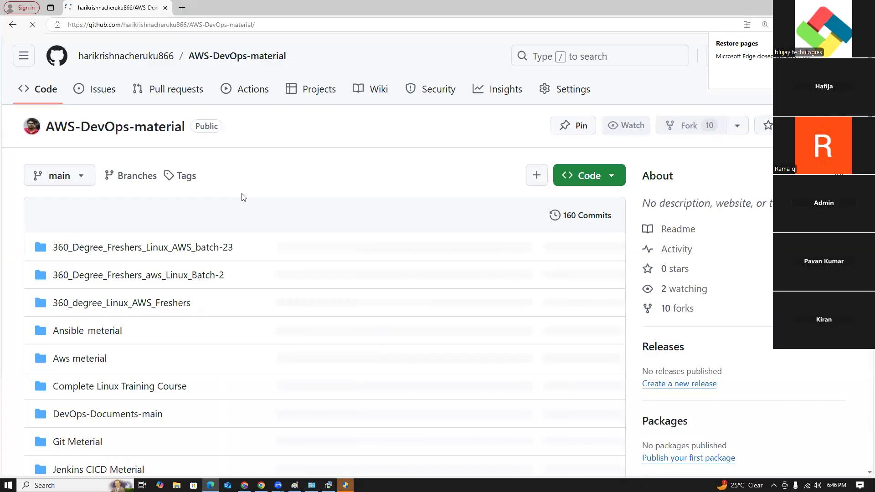
- Open the 360_degree_Linux_AWS_Freshers folder and look through its Day-1 and Day-3 folders, returning to the folder list
scroll(238, 212, "down", 3)
scroll(238, 215, "down", 1)
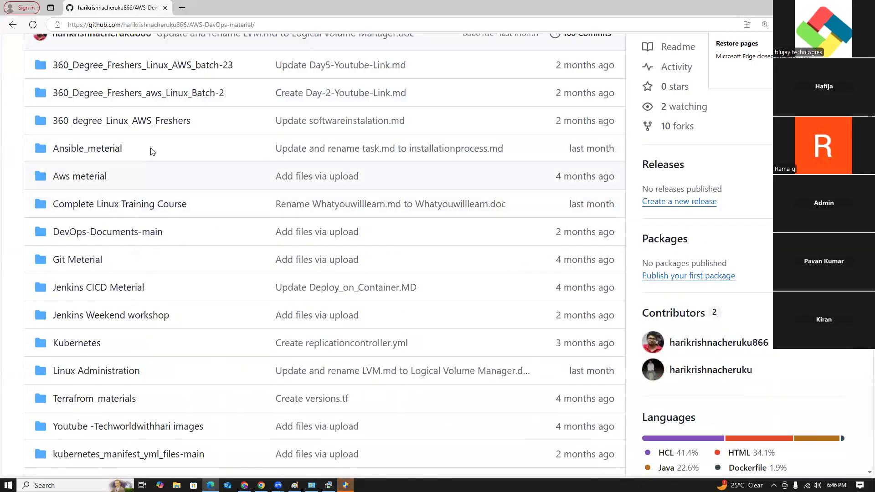
left_click(131, 120)
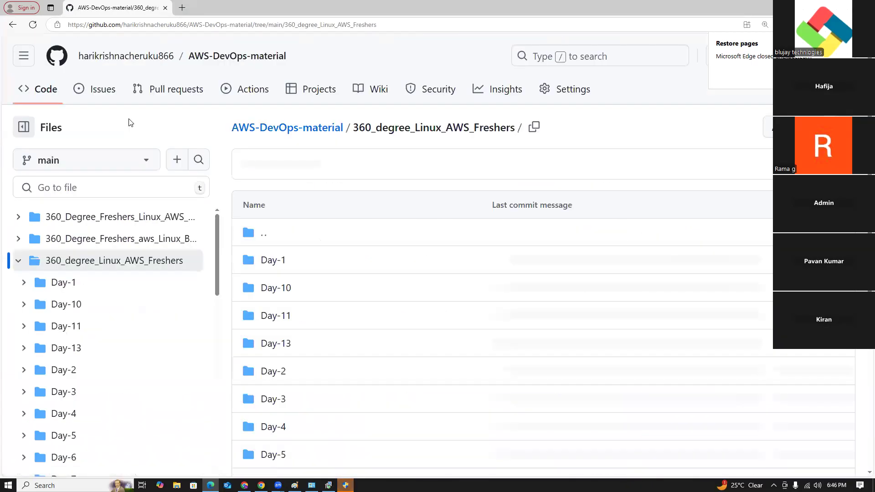
scroll(298, 223, "down", 1)
left_click(266, 170)
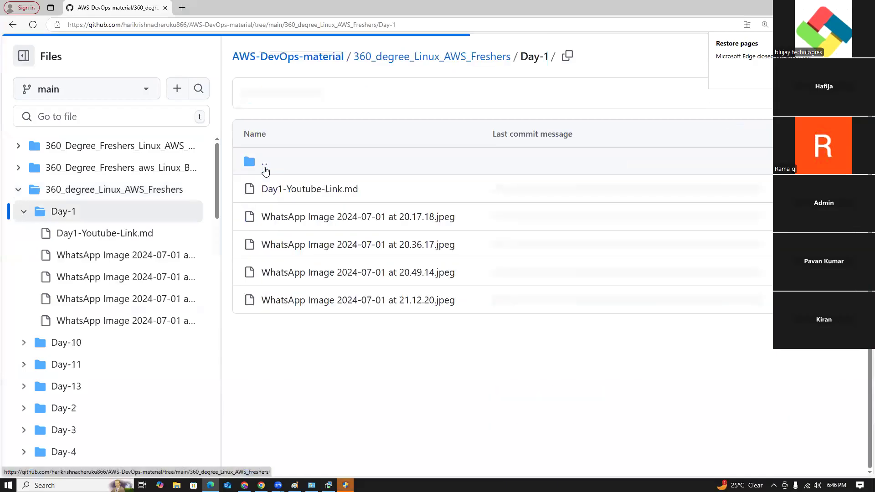
left_click(13, 25)
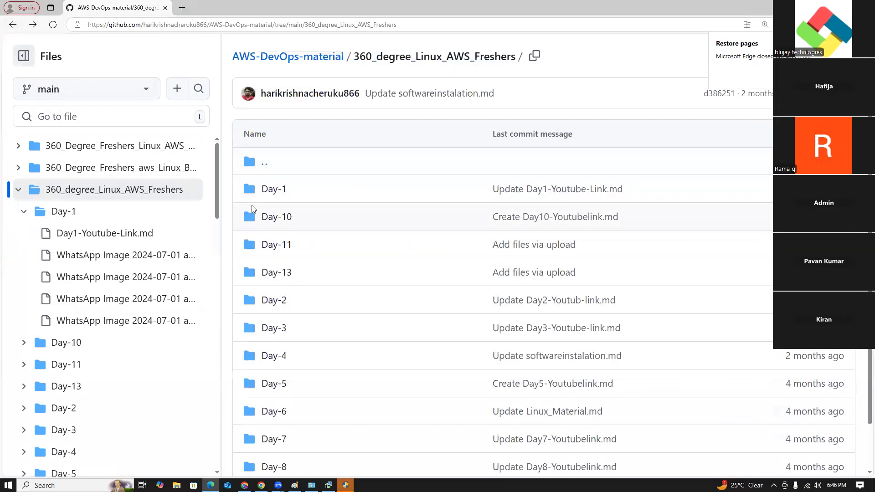
scroll(273, 301, "down", 1)
left_click(263, 270)
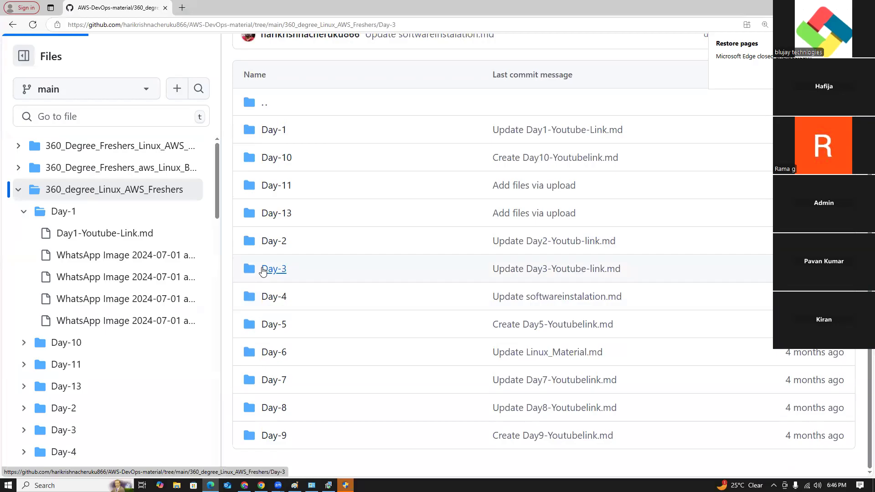
left_click(12, 25)
- View softwareinstalation.md in the Day-4 folder, highlight its VS C++ and Oracle VirtualBox download URLs, and return to the day folders
left_click(277, 360)
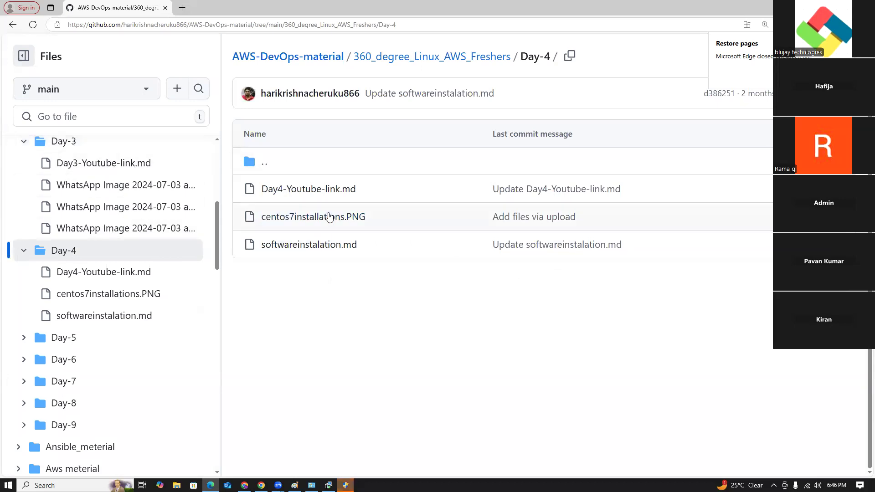
left_click(318, 245)
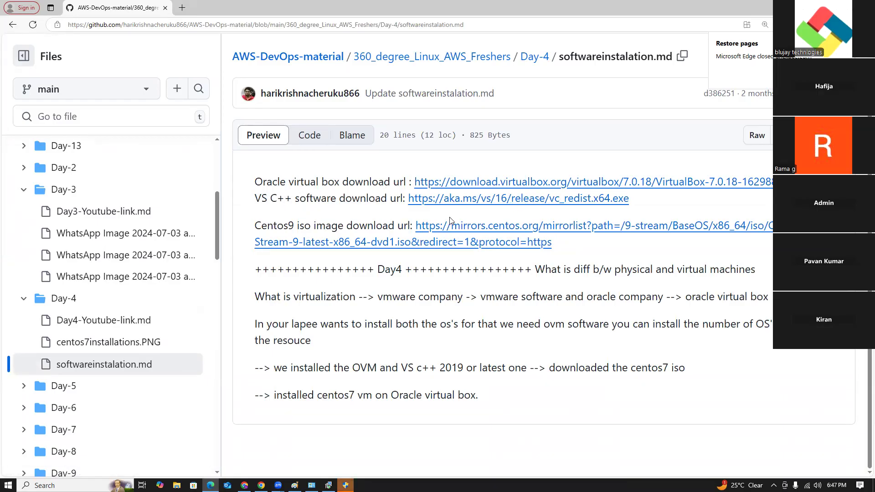
left_click_drag(640, 207, 407, 199)
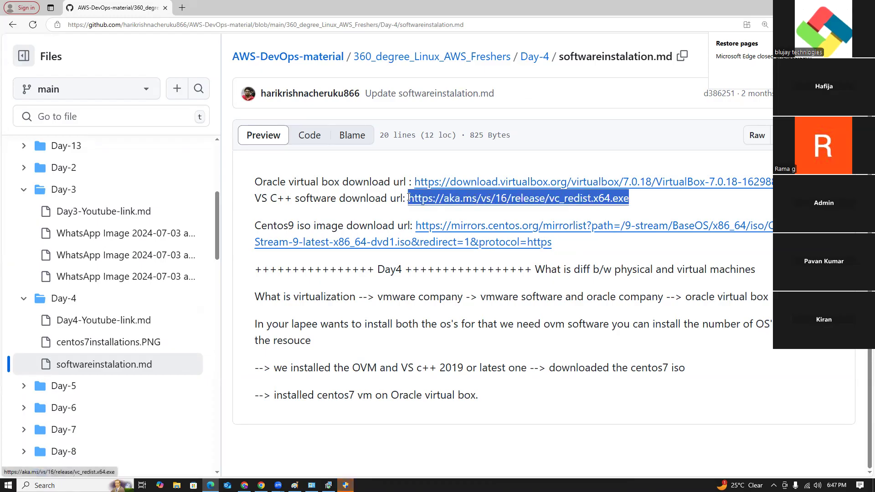
left_click(731, 193)
left_click_drag(816, 182, 410, 182)
left_click(666, 212)
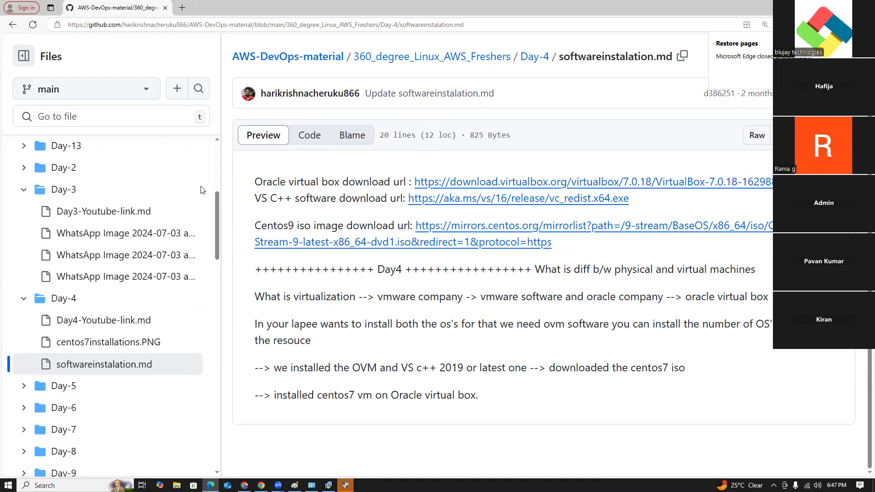
left_click(13, 25)
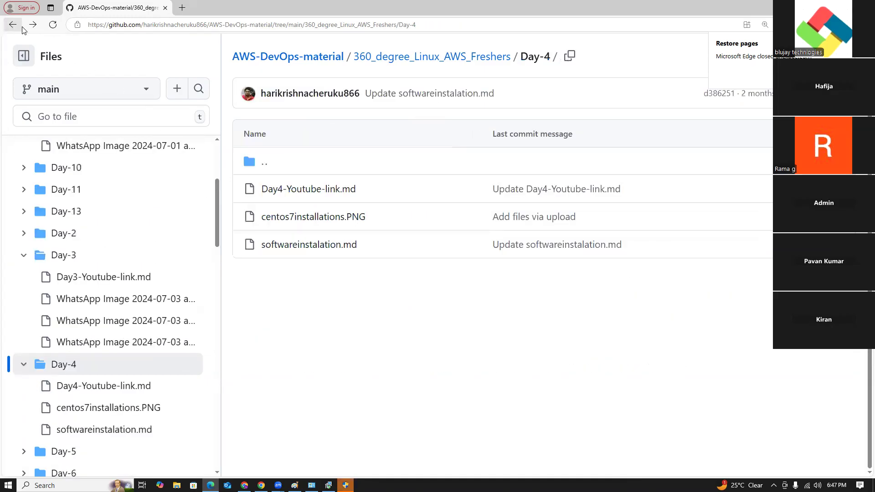
left_click(13, 24)
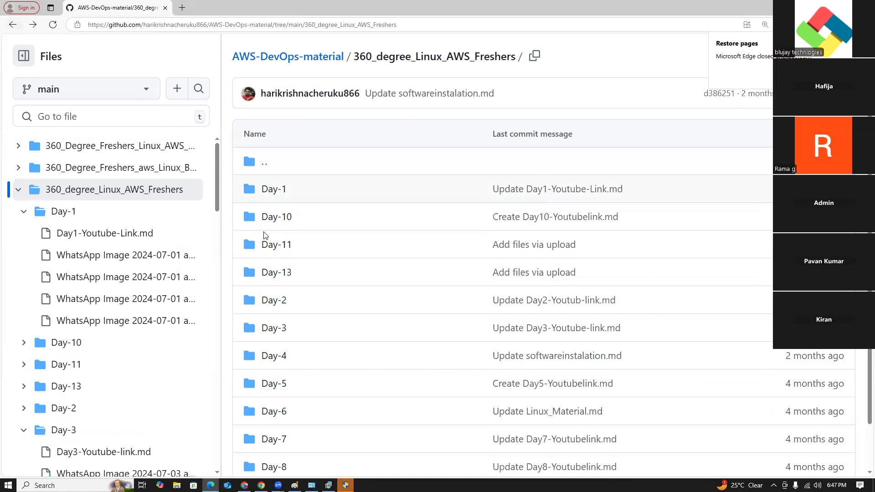
- View Day5-Youtubelink.md in the Day-5 folder and return to the list of day folders
left_click(280, 337)
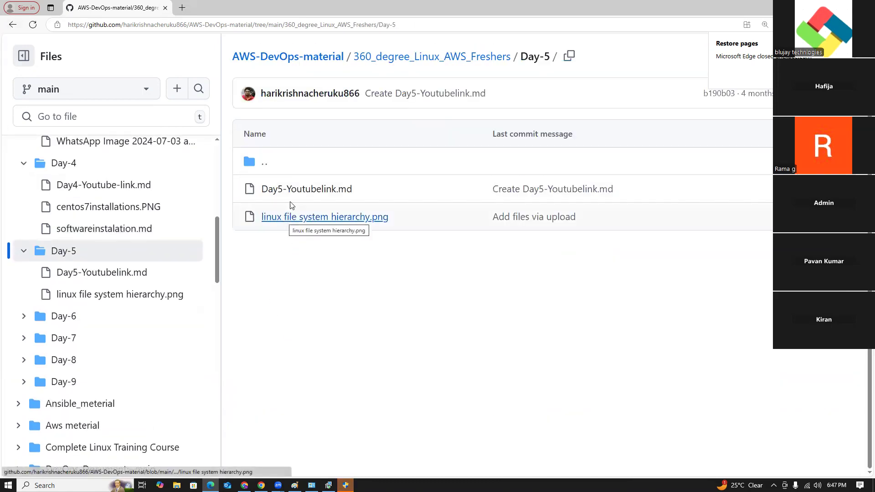
left_click(294, 189)
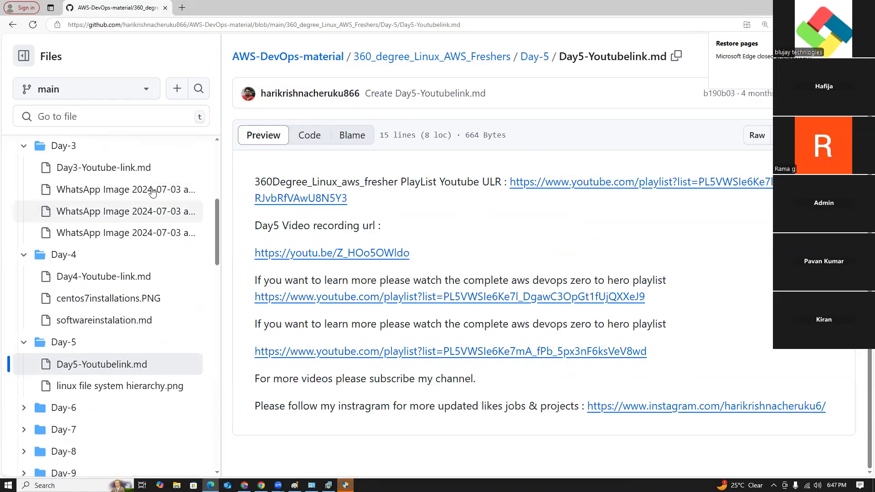
left_click(13, 24)
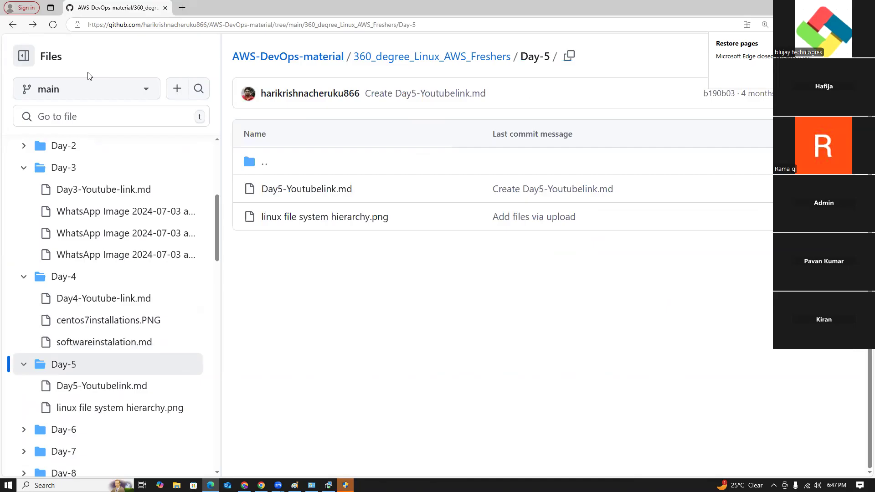
left_click(13, 24)
- Read through the file permission notes in Day9.md of the Day-9 folder and return to the list of day folders
scroll(282, 435, "down", 2)
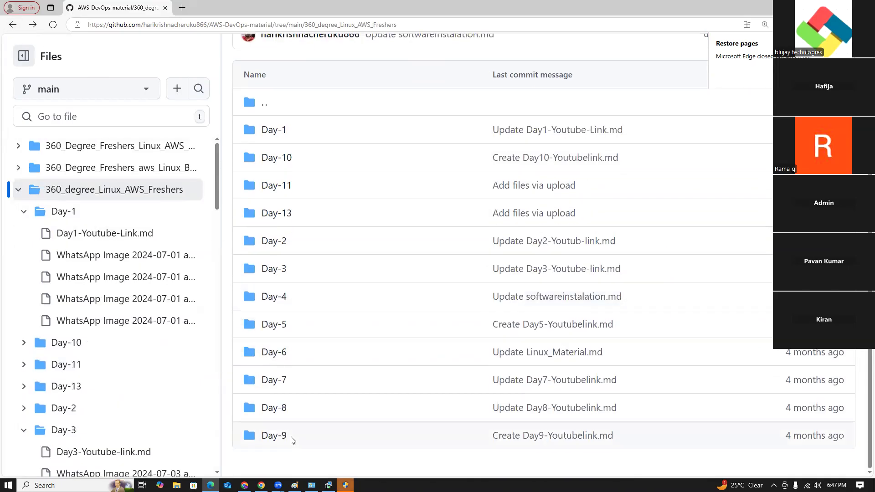
left_click(274, 435)
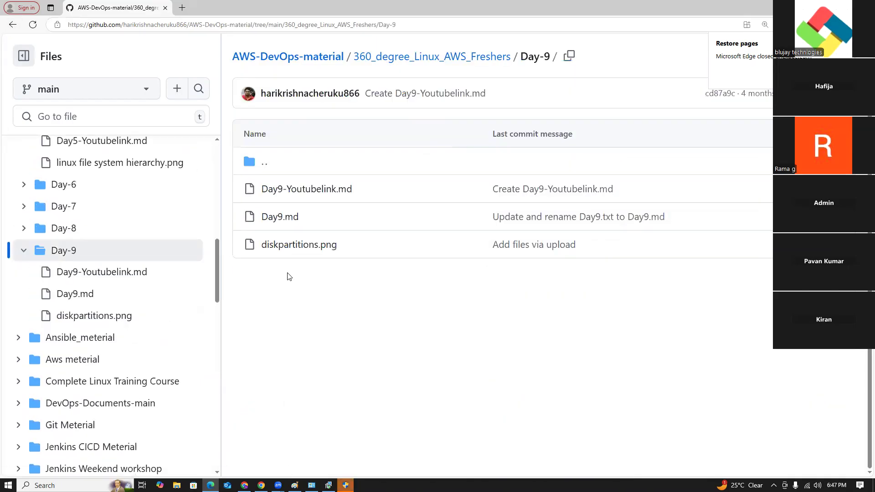
left_click(285, 220)
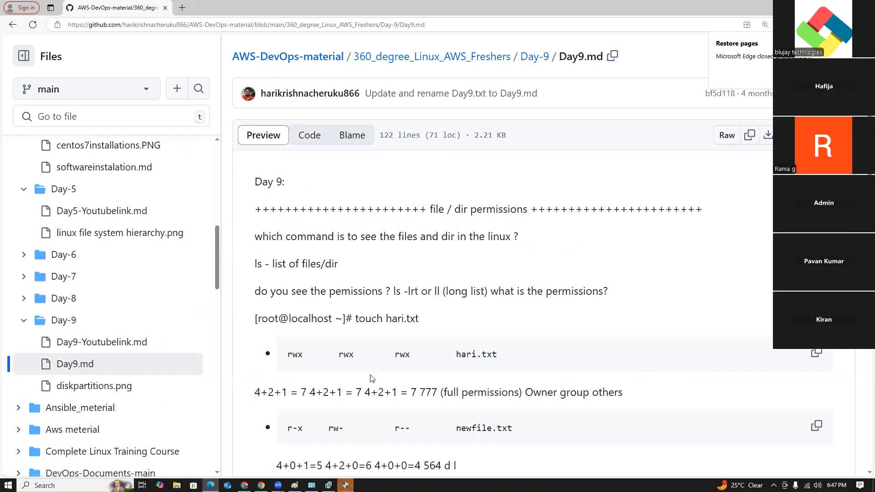
scroll(382, 400, "down", 1)
scroll(382, 400, "down", 5)
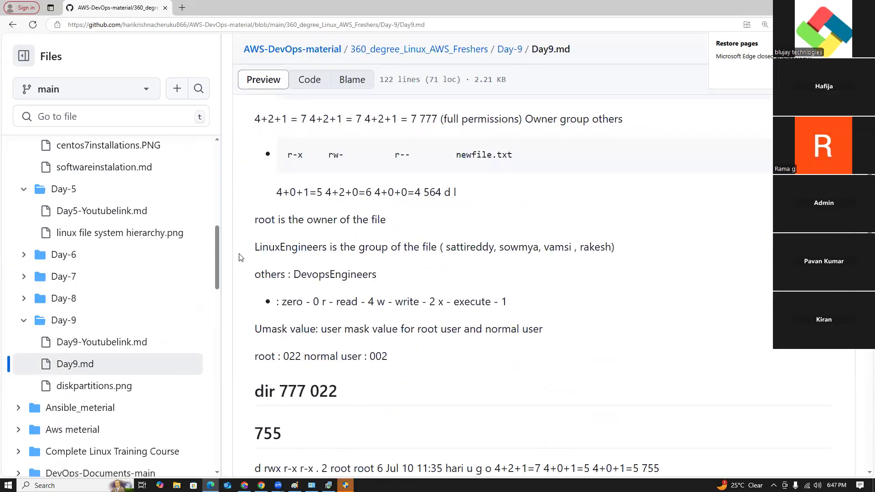
left_click(13, 26)
left_click(12, 25)
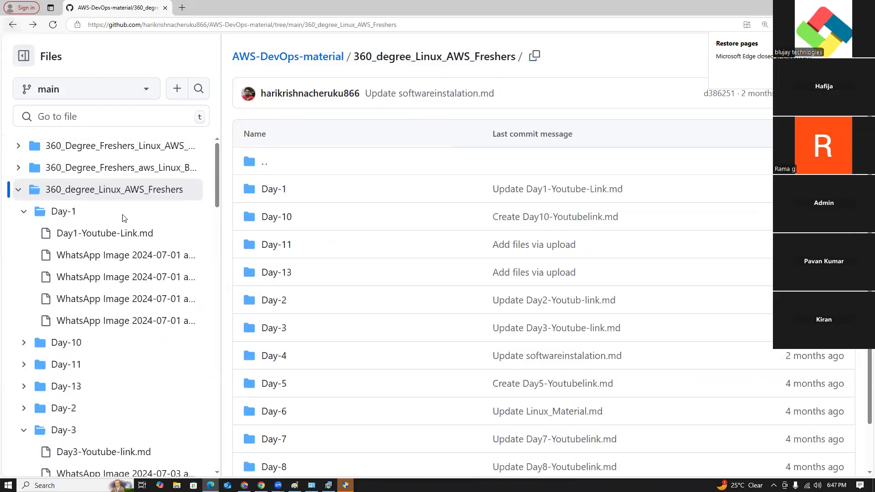
- Check the Day-8 folder, view Day6-Youtubelink.md in the Day-6 folder, and return to the list of day folders
left_click(272, 465)
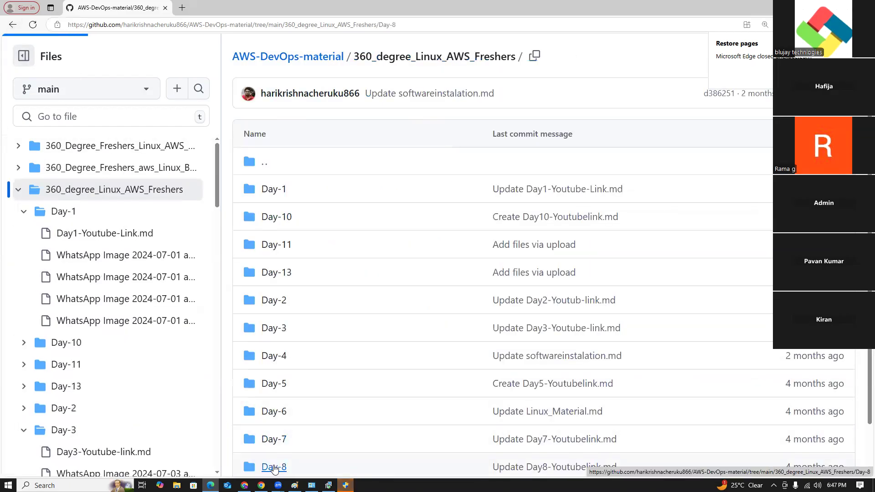
left_click(13, 24)
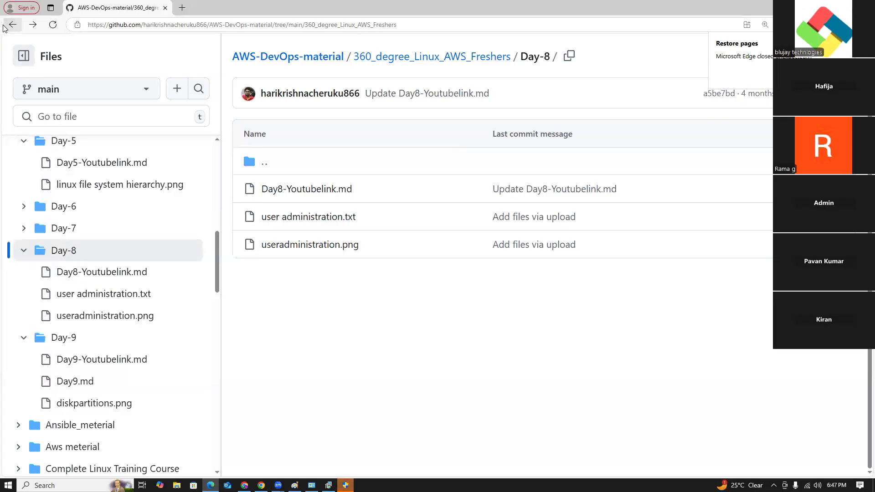
left_click(275, 412)
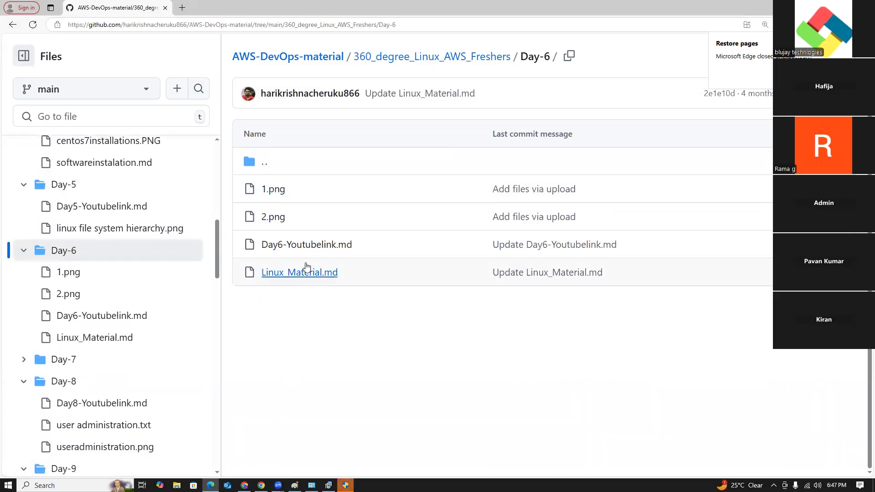
left_click(305, 246)
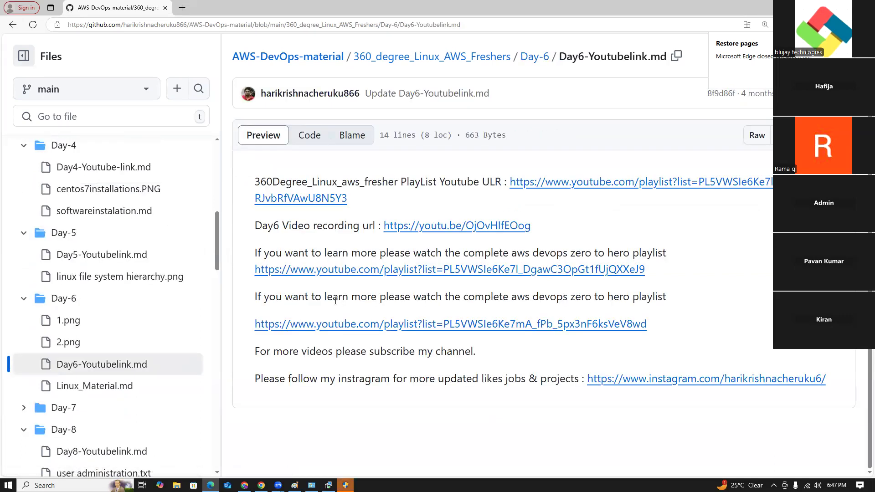
left_click(12, 24)
left_click(13, 24)
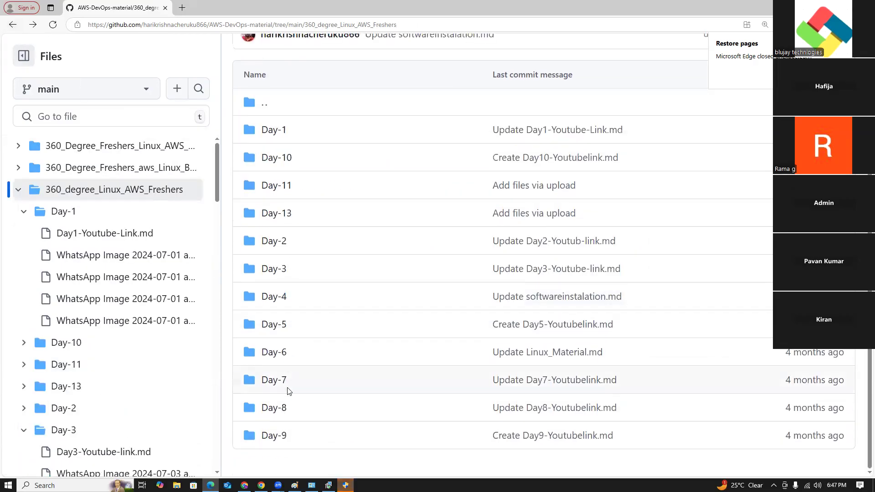
- Open Day6-Youtubelink.md in the Day-6 folder again and leave it to go back to the day folders
left_click(274, 355)
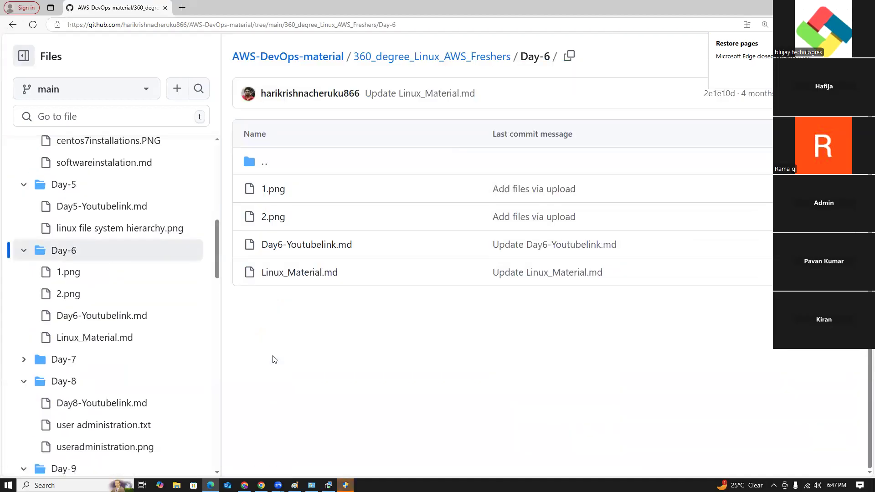
left_click(298, 248)
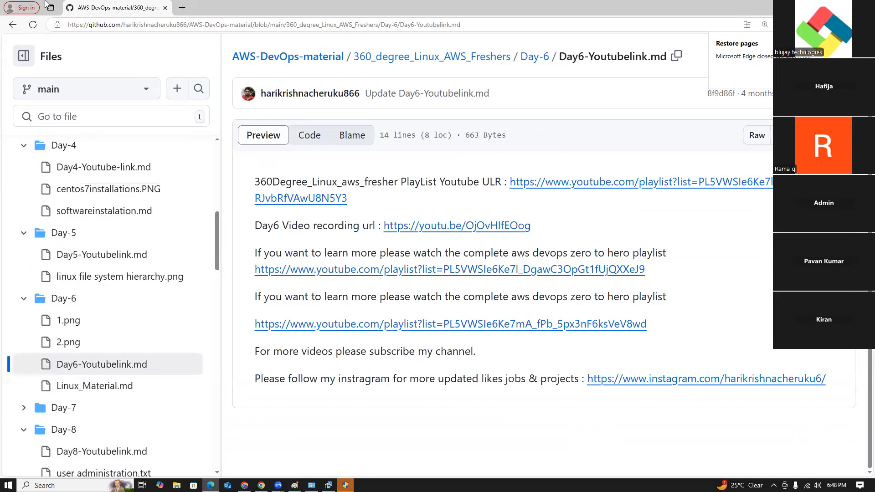
left_click(12, 24)
left_click(13, 25)
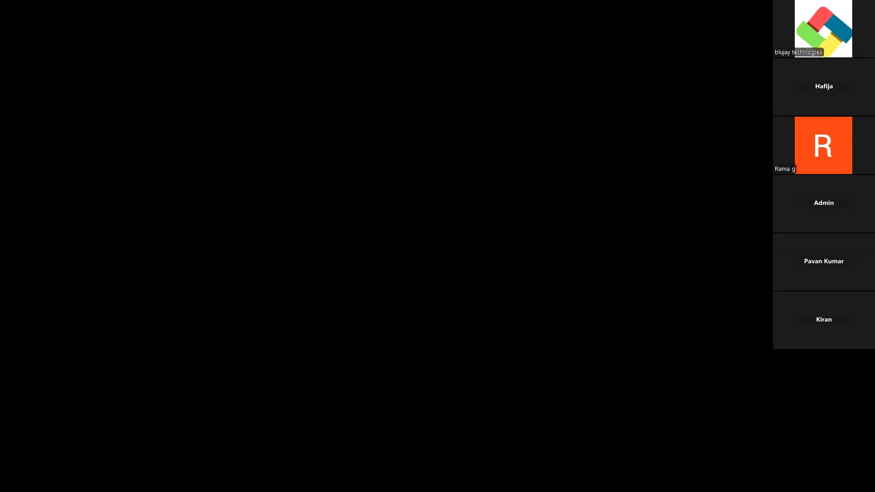
- Complete the VirtualBox 7.0.18 removal, uninstall Microsoft Visual C++ 2015-2019 Redistributable (x64), and close Programs and Features
left_click(395, 304)
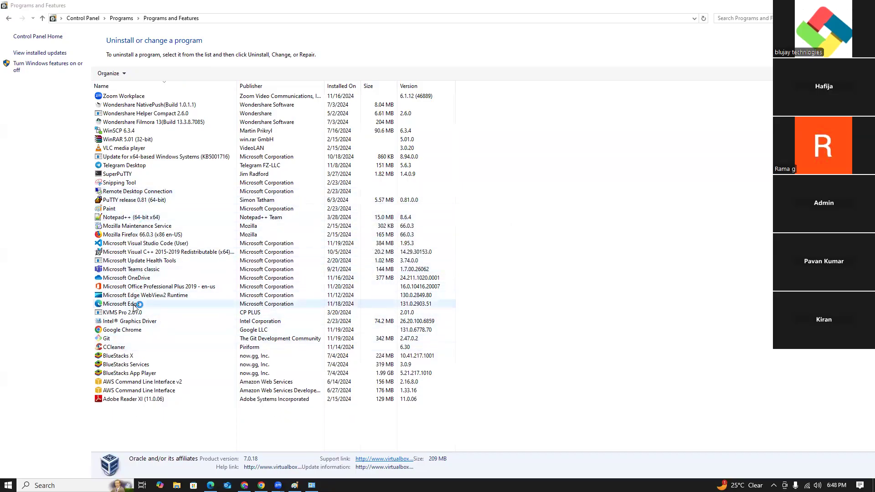
left_click(146, 252)
right_click(145, 252)
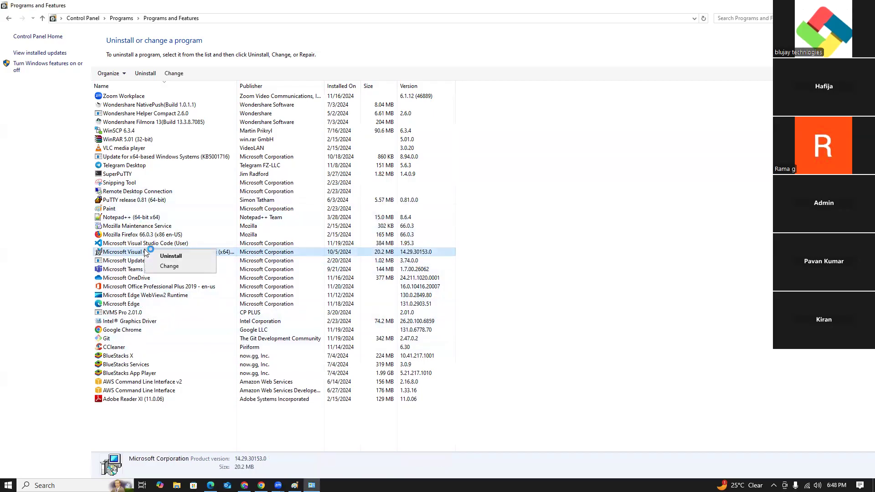
left_click(170, 255)
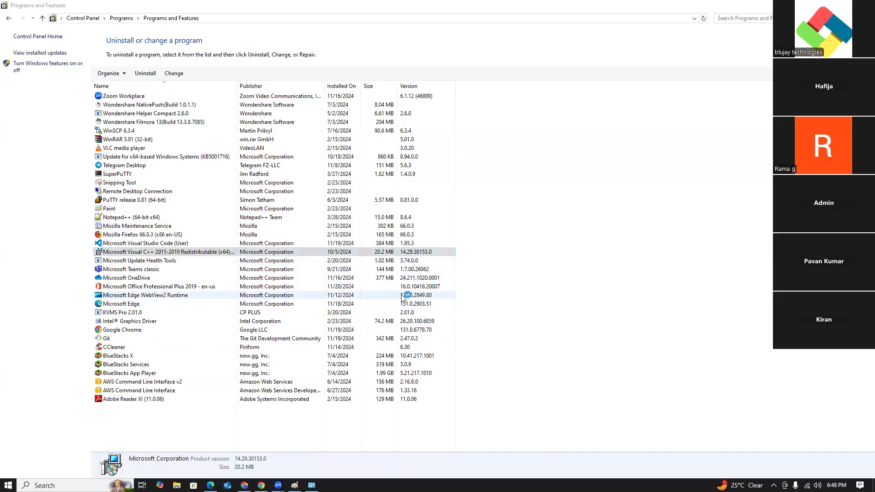
left_click(490, 296)
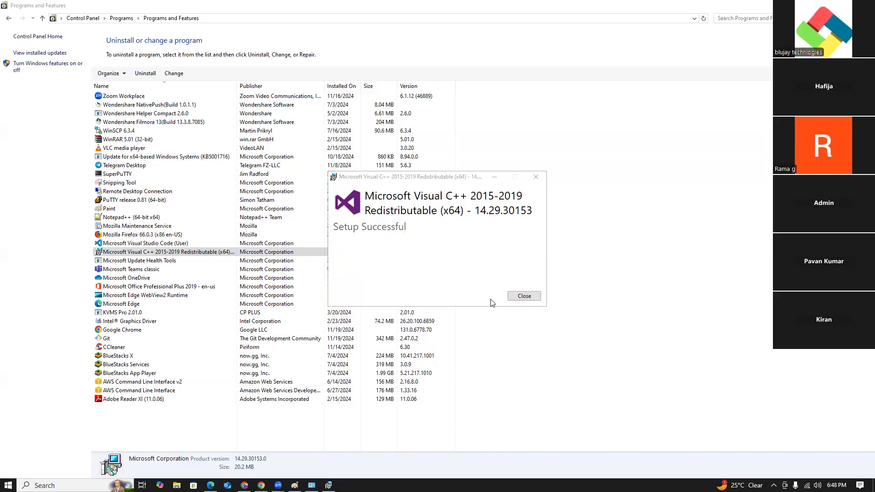
left_click(523, 296)
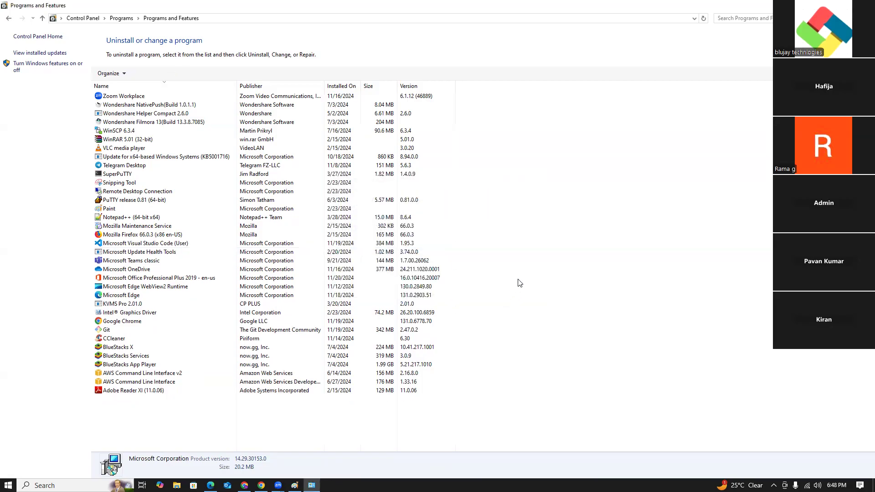
left_click(865, 5)
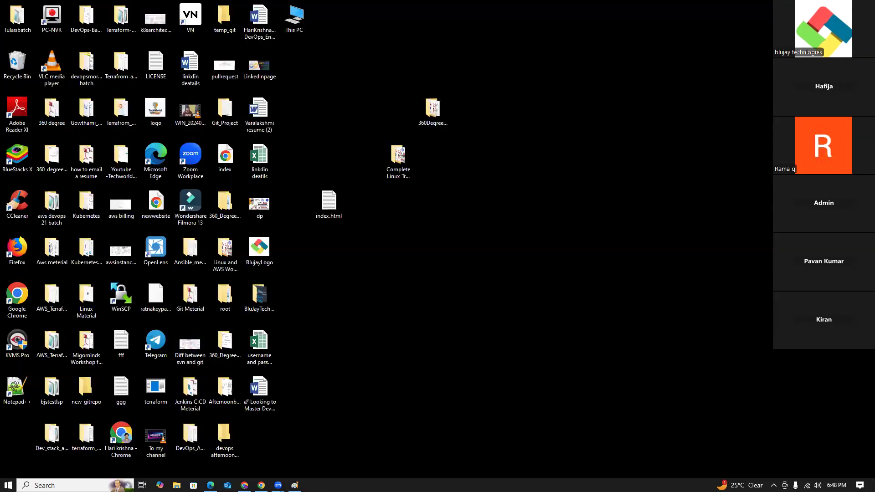
- Run the VirtualBox-7.1.4-165100-Win installer from the Downloads folder in File Explorer
left_click(177, 486)
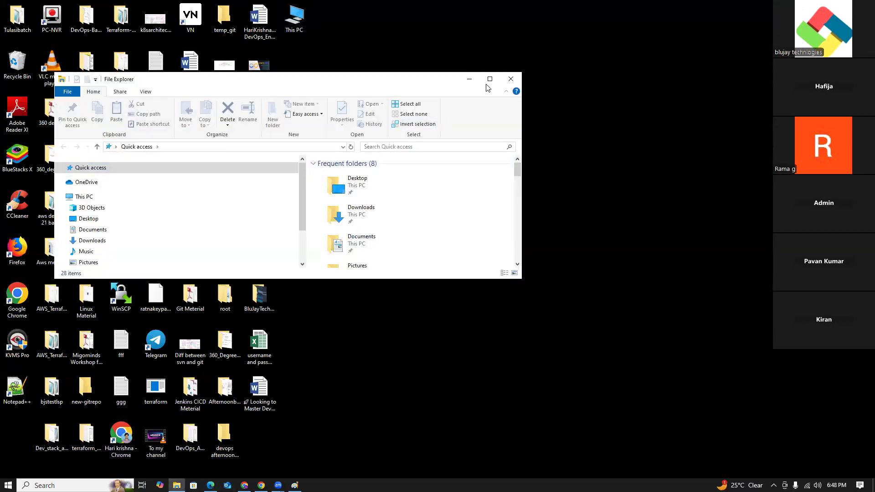
left_click(488, 86)
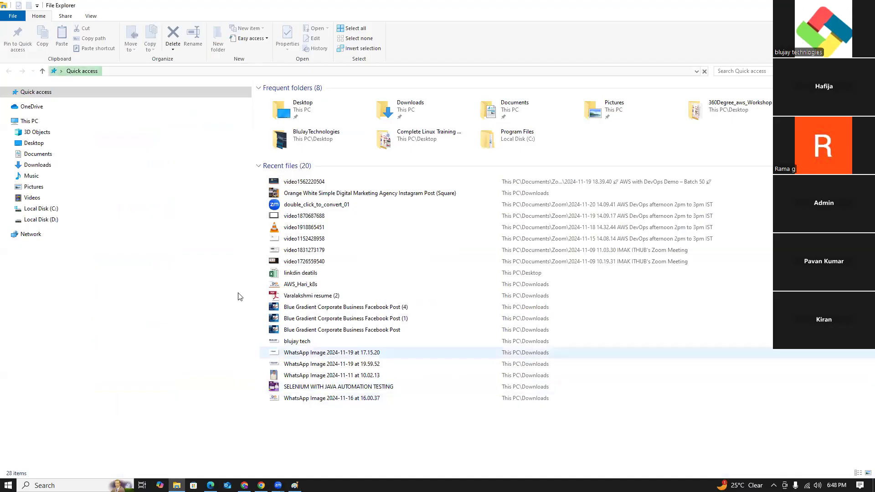
left_click(49, 168)
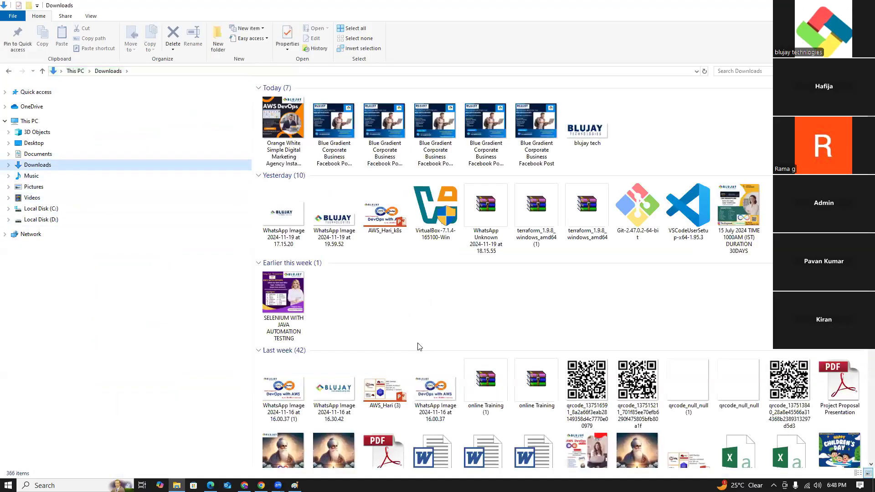
double_click(423, 221)
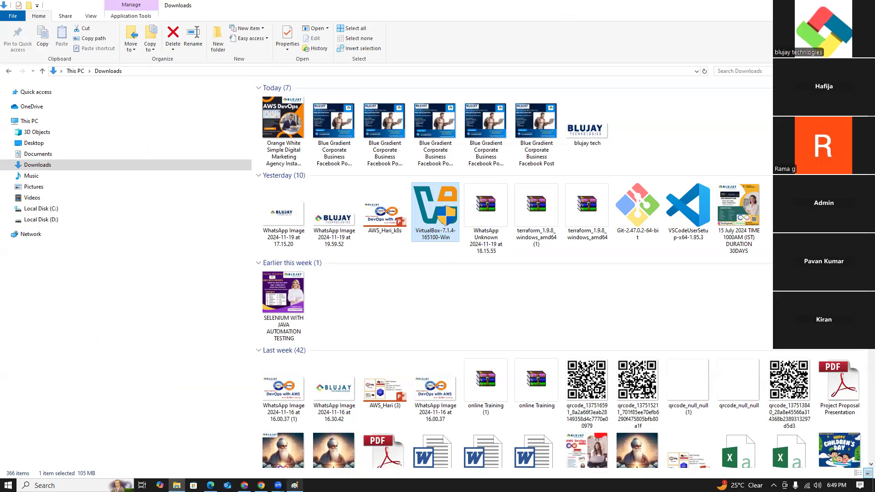
- Switch to Chrome, search Google for "oracle virtual box" and open the platform packages on the VirtualBox downloads page
left_click(261, 485)
key("ctrl+t")
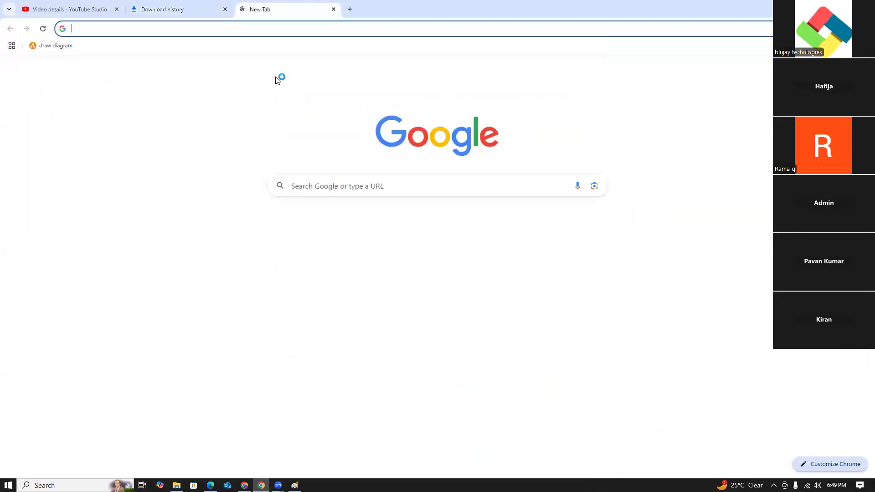
type("ora")
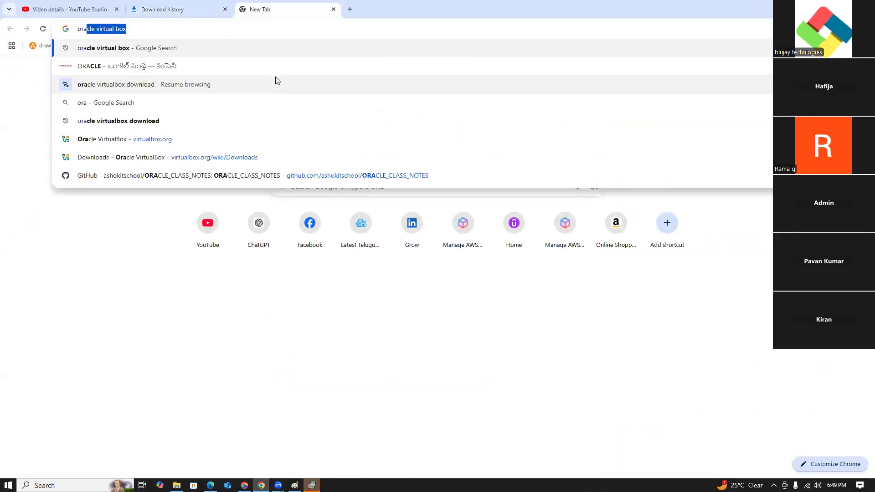
key("Return")
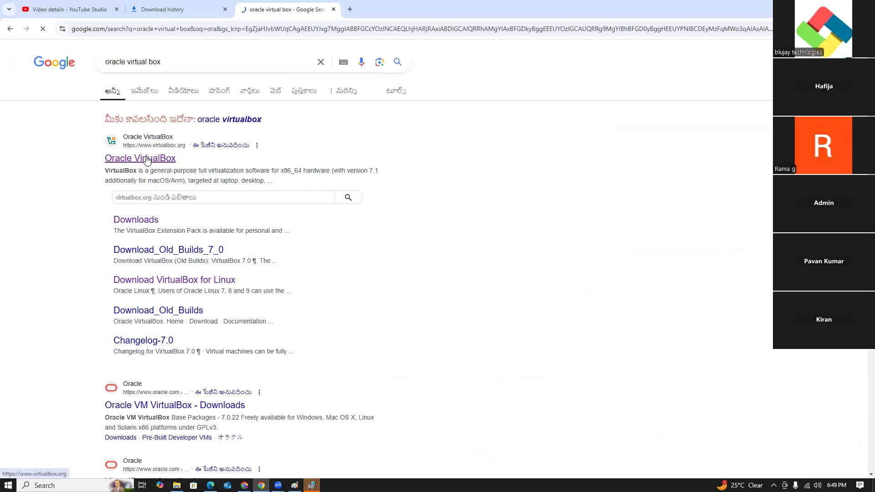
left_click(147, 158)
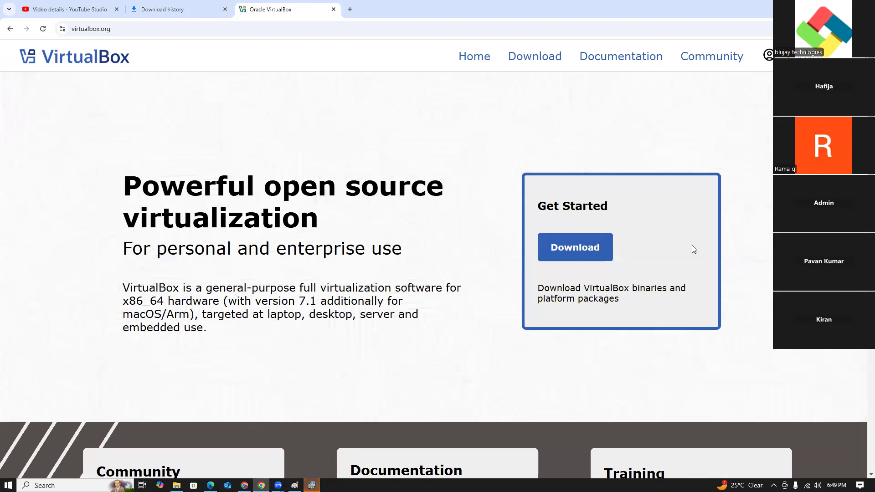
left_click(586, 246)
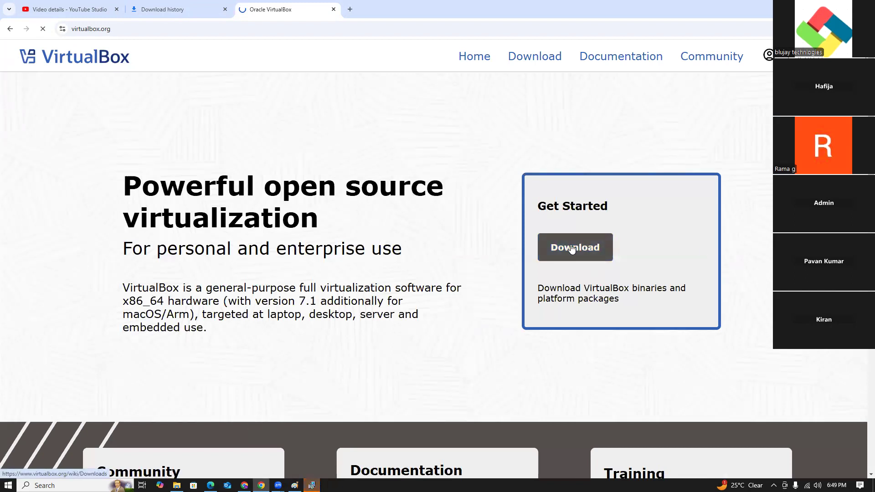
scroll(296, 282, "down", 3)
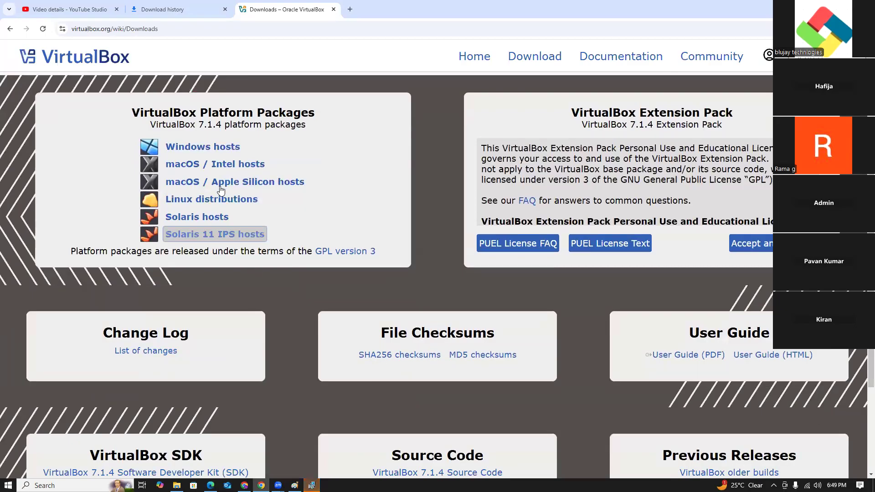
- Copy the Windows hosts download link and send it labelled "Virtual box download :" to the AWS DevOps Batch-50 group in WhatsApp
right_click(217, 153)
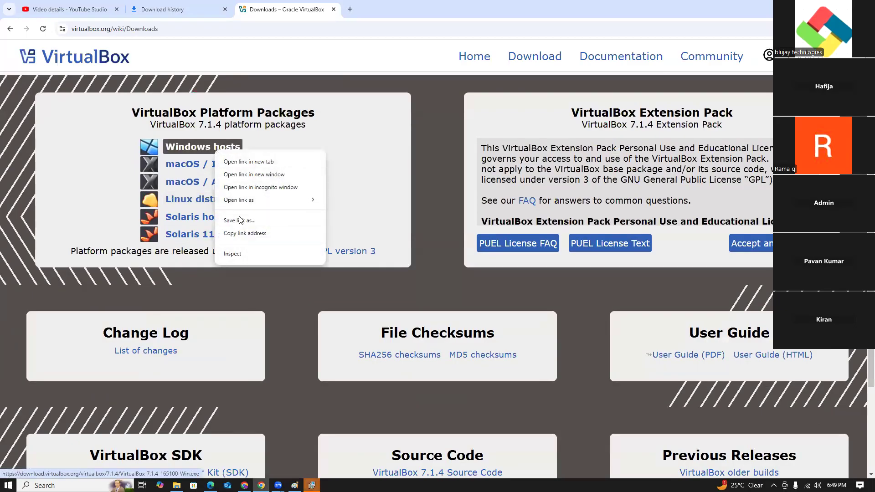
left_click(242, 232)
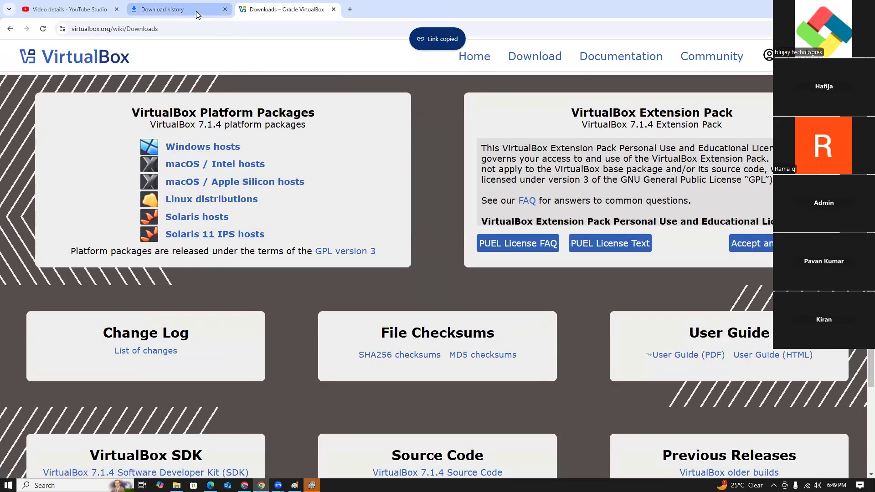
left_click(196, 11)
left_click(244, 486)
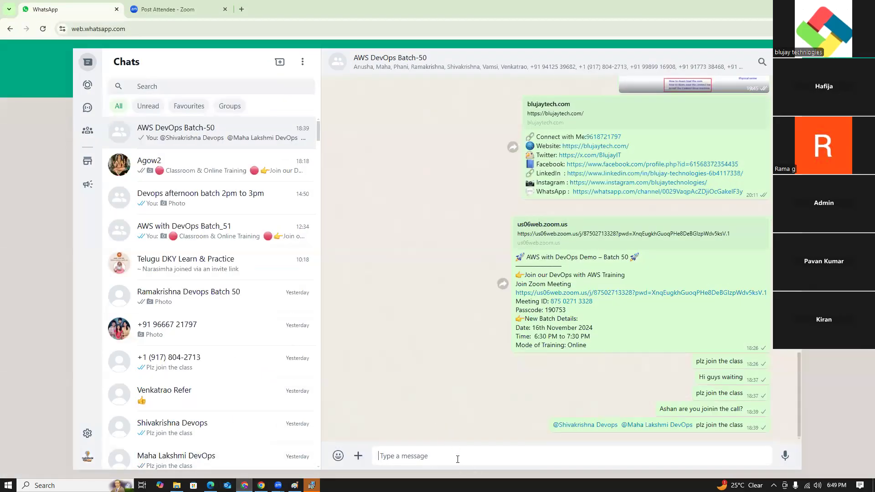
type("V")
key("ctrl+v")
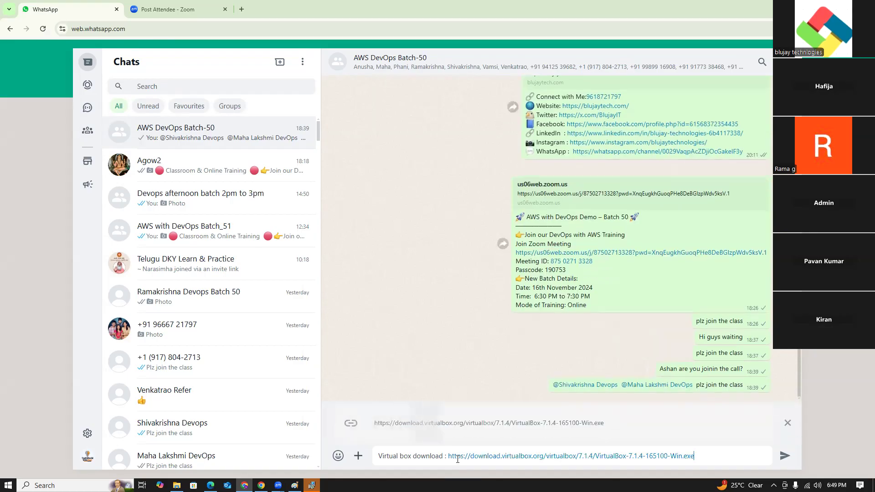
key("Return")
- Minimize the browser and File Explorer windows, dismiss the Oracle VirtualBox 7.1.4 Setup message, and finish the setup wizard
left_click(196, 6)
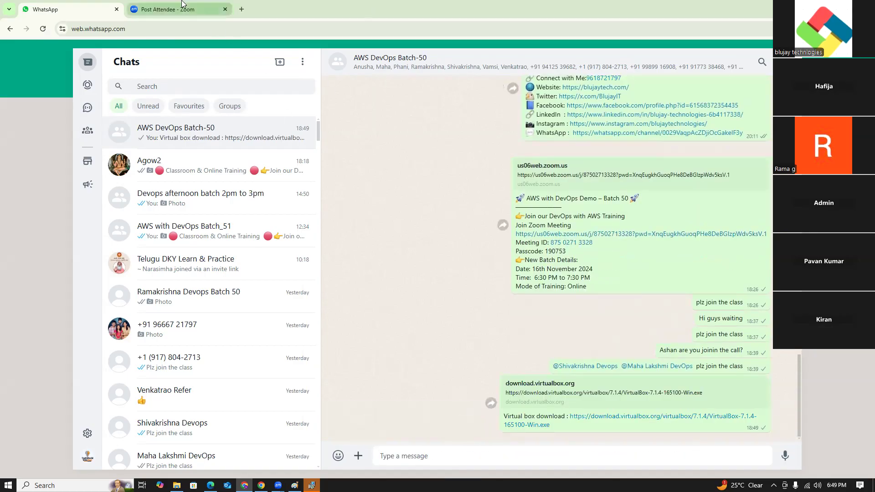
left_click(820, 5)
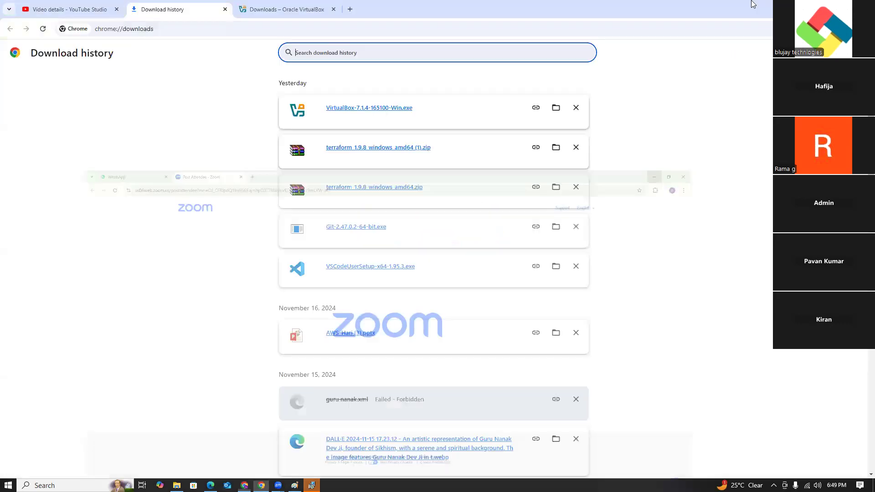
left_click(821, 5)
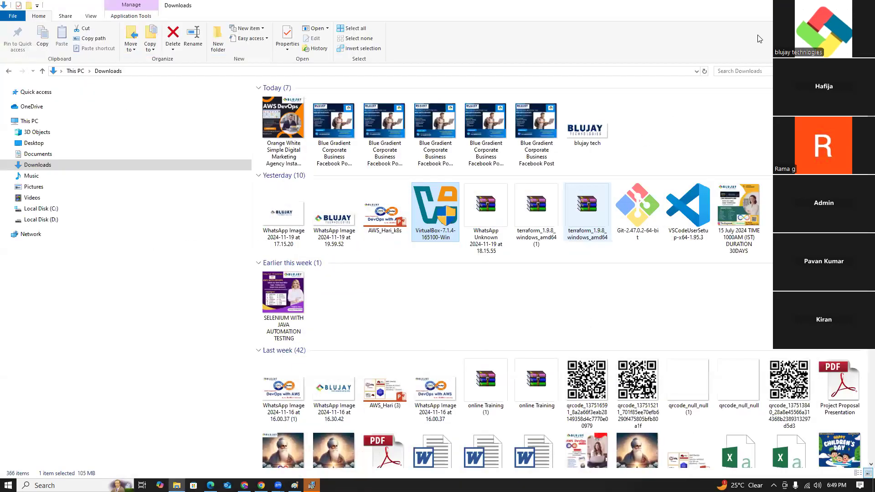
left_click(820, 5)
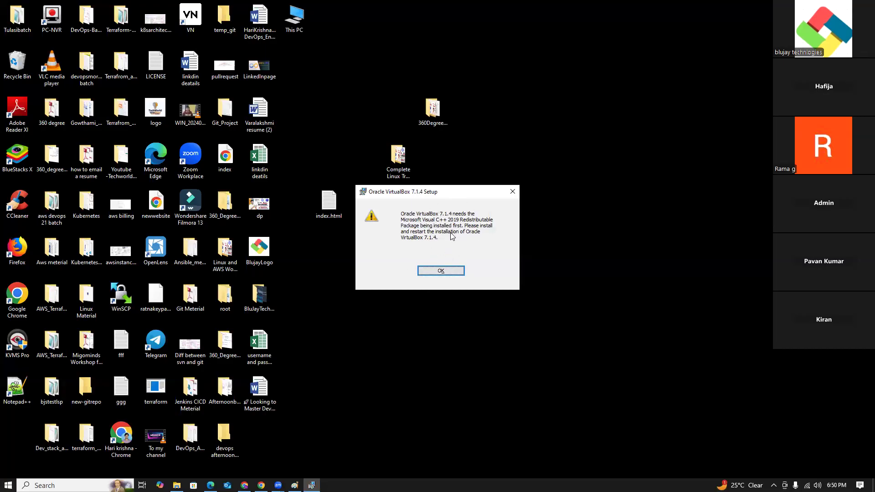
left_click(441, 271)
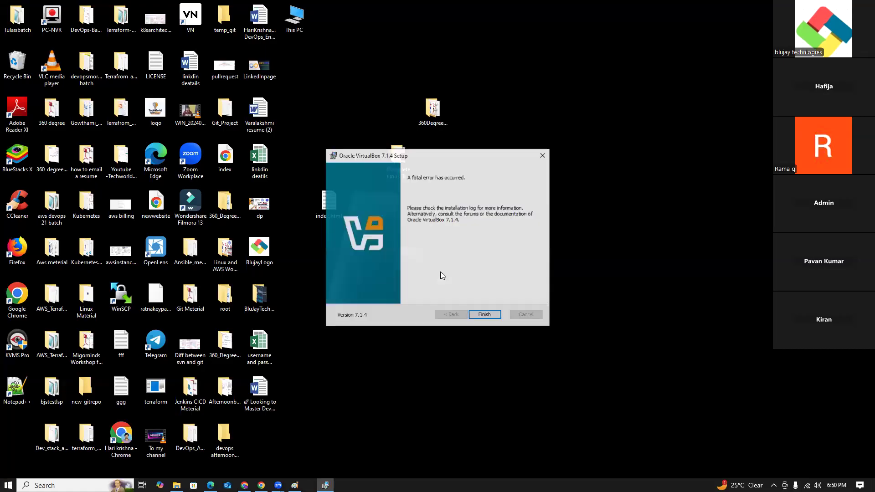
left_click(484, 312)
left_click(502, 276)
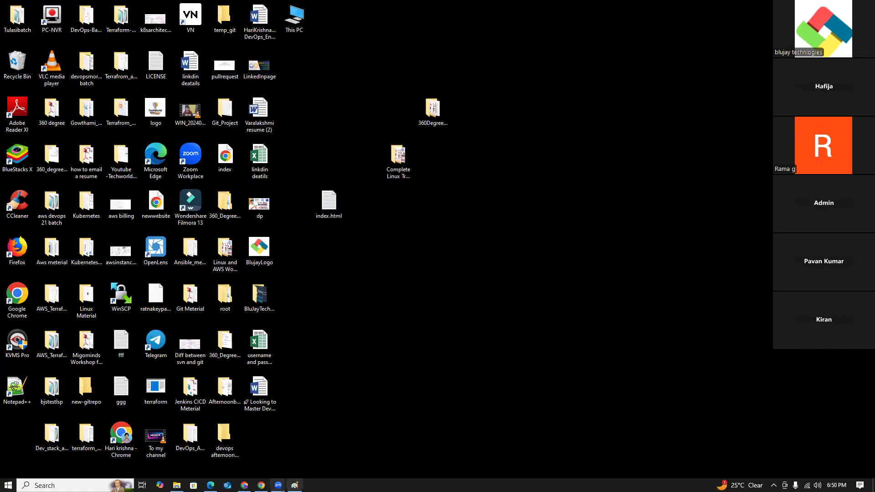
left_click(244, 485)
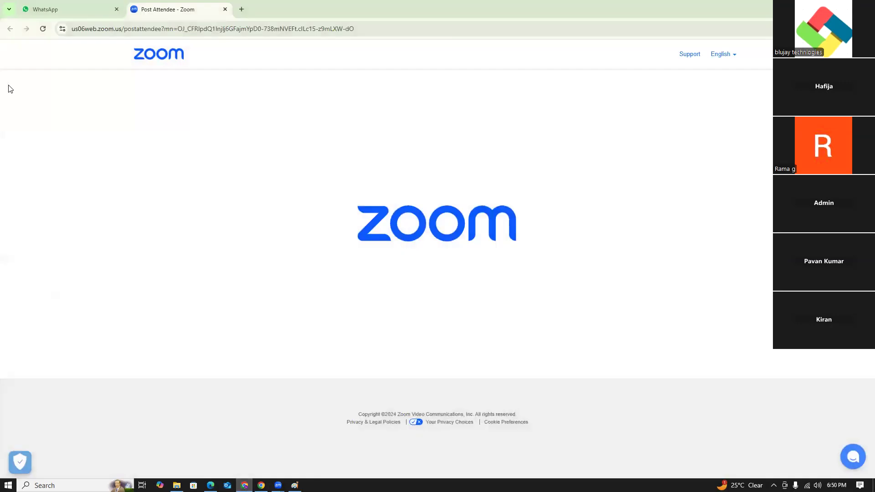
left_click(59, 16)
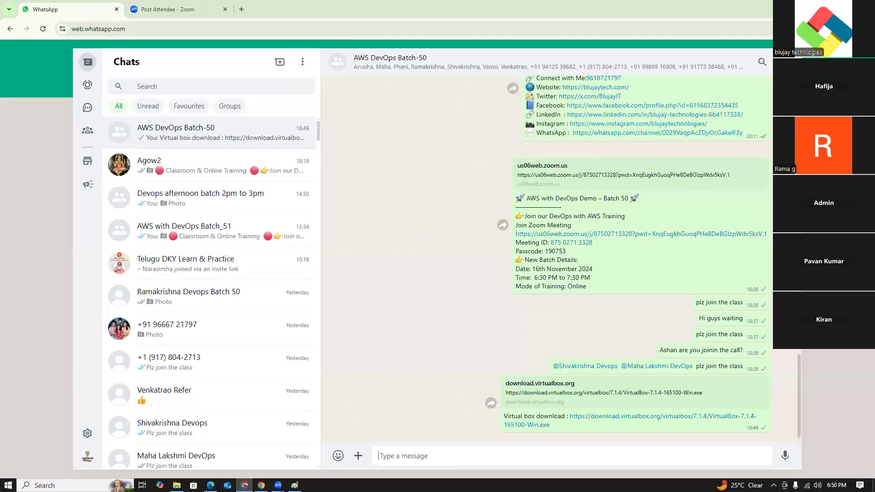
key("super+d")
left_click_drag(507, 77, 357, 255)
left_click(511, 277)
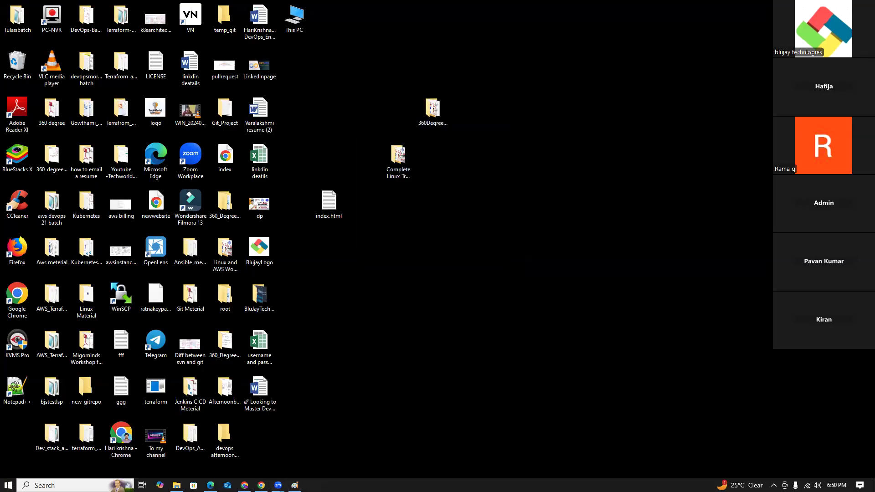
- Search Chrome for "vs c++ redistributable 2019" and open the Visual Studio 2015, 2017, 2019, and 2022 section of Microsoft's redistributable downloads article
left_click(261, 485)
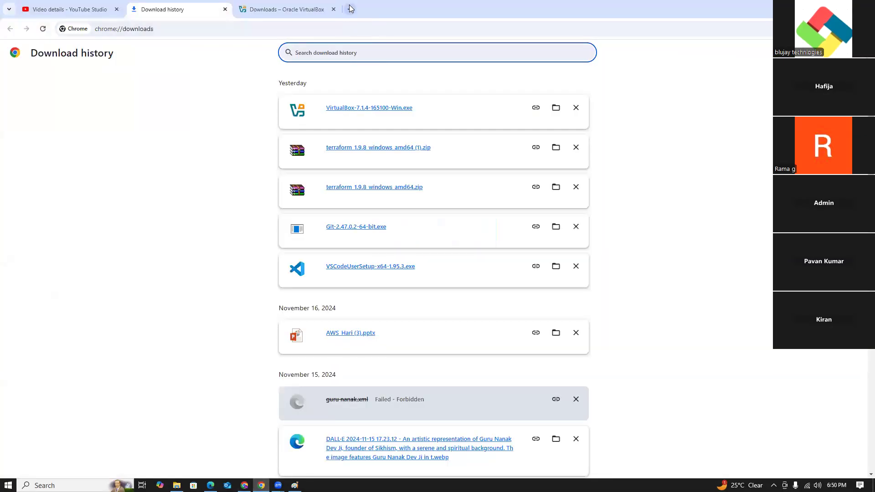
left_click(350, 9)
type("vs c")
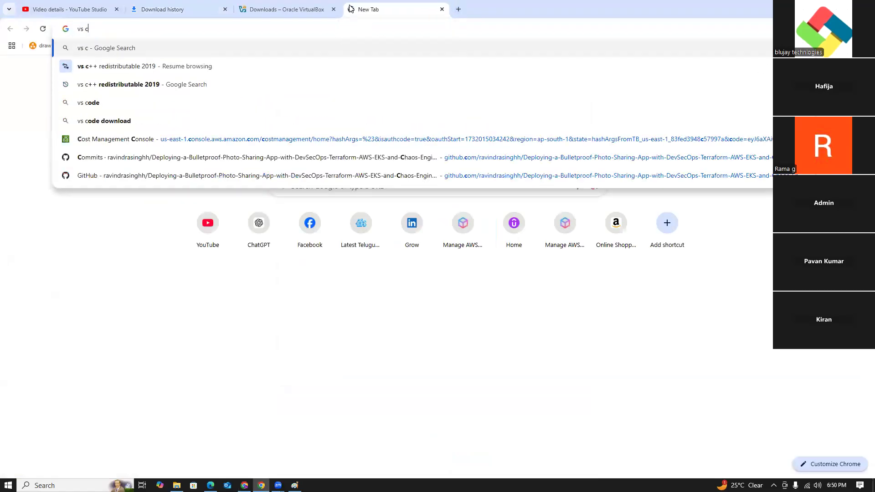
left_click(140, 70)
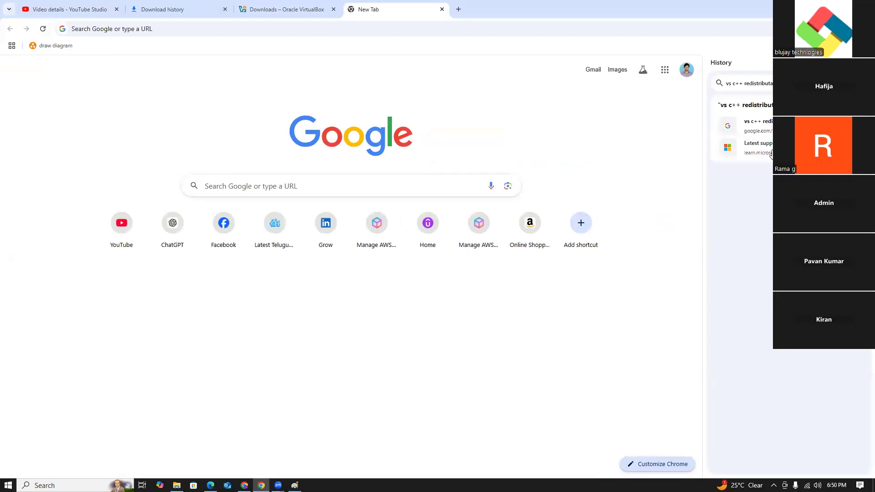
left_click(766, 125)
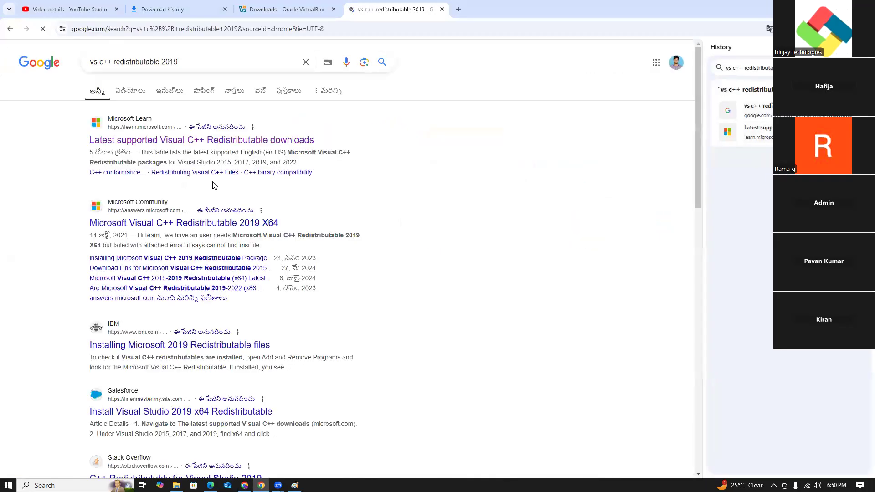
left_click(163, 141)
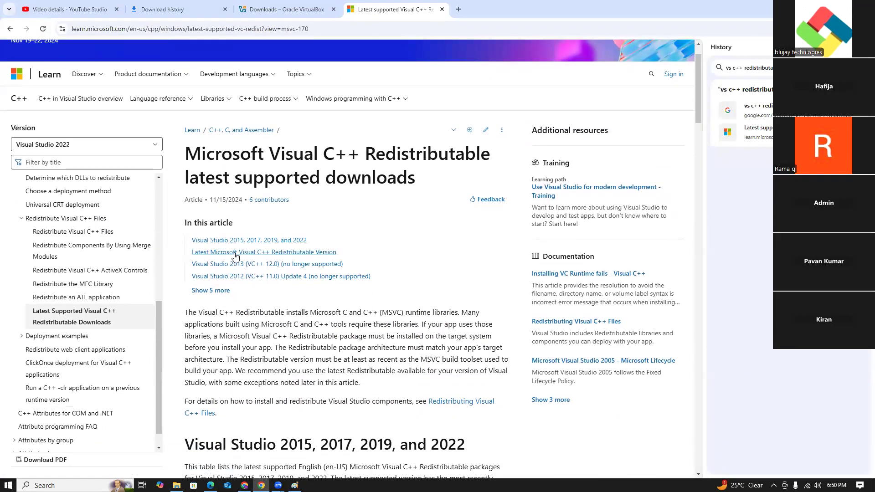
left_click(254, 243)
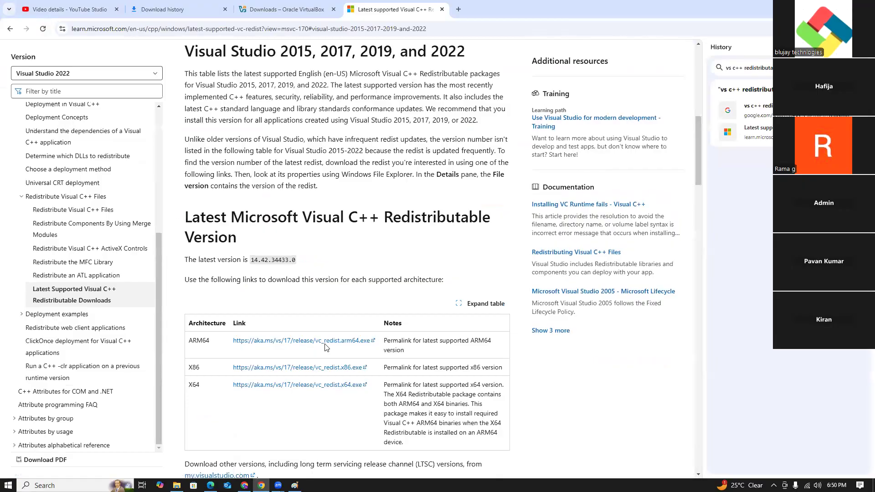
- Copy the X64 redistributable download link and send it labelled "Vs c++ 2019 :" to the AWS DevOps Batch-50 group in WhatsApp
scroll(355, 382, "down", 3)
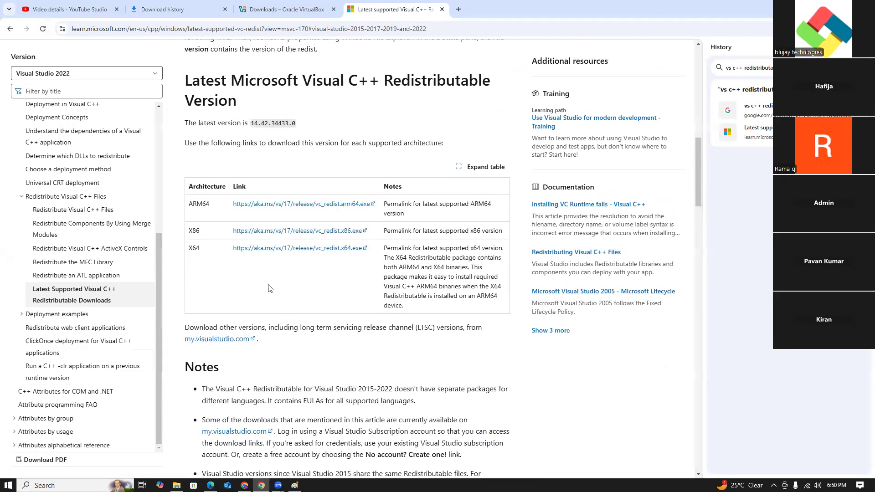
right_click(283, 252)
left_click(308, 334)
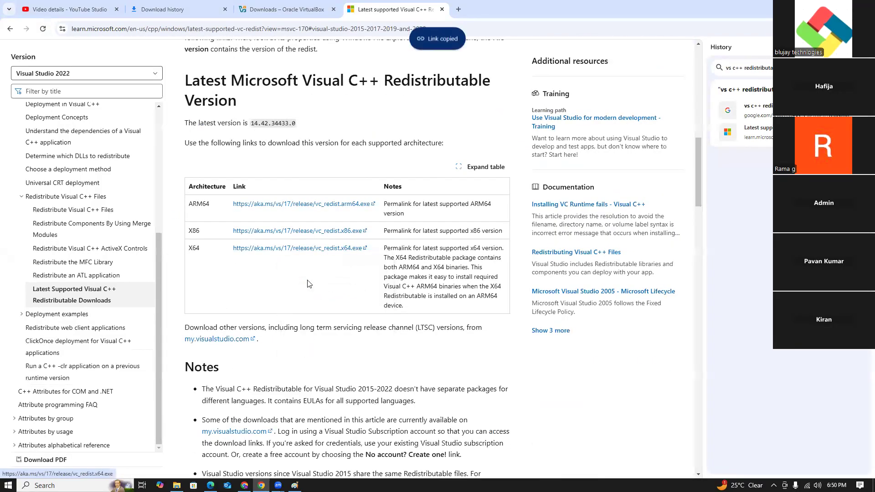
left_click(244, 486)
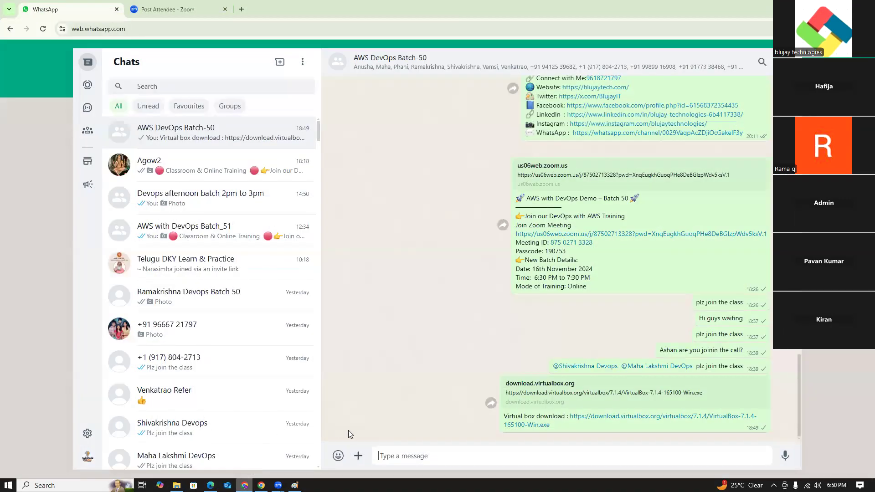
type("Vs")
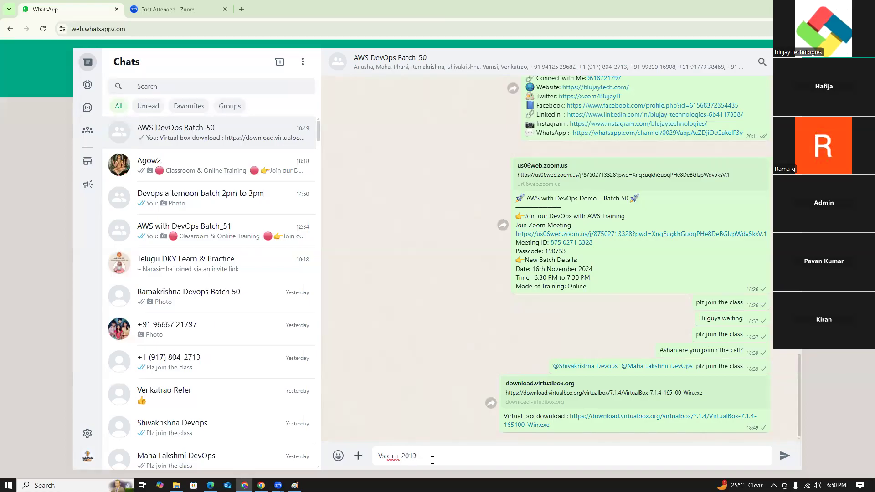
type("c++ 2019 :")
key("ctrl+v")
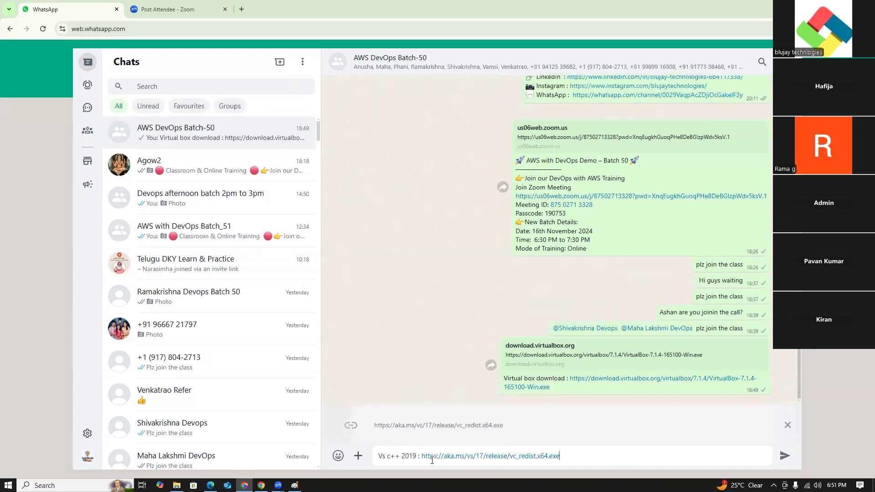
key("Return")
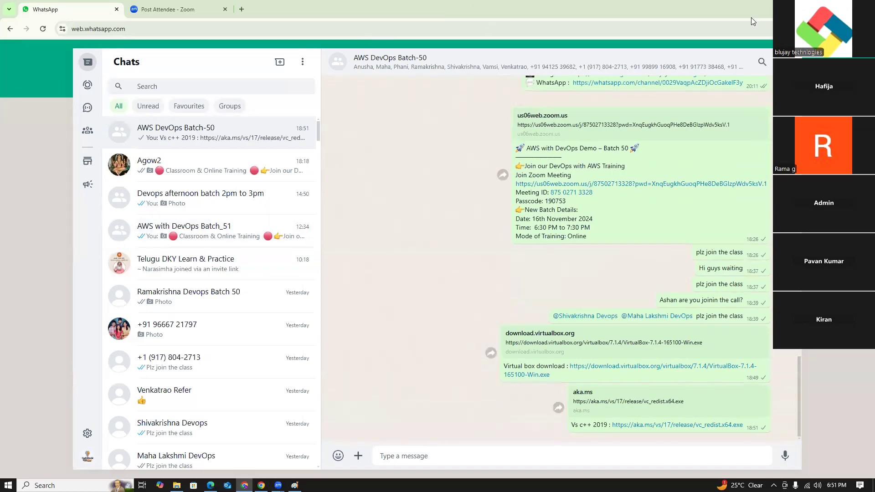
- Download the X64 Visual C++ 2015-2022 Redistributable from the Microsoft article and install it, accepting the license terms
left_click(823, 7)
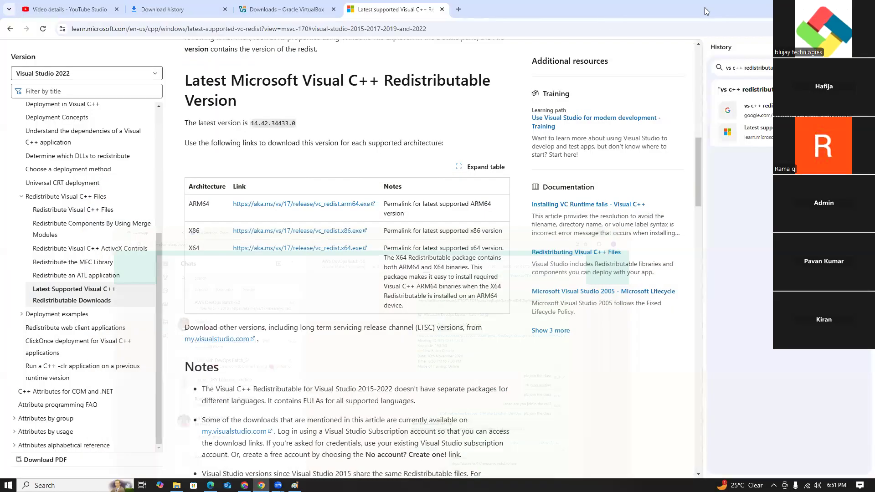
left_click(256, 251)
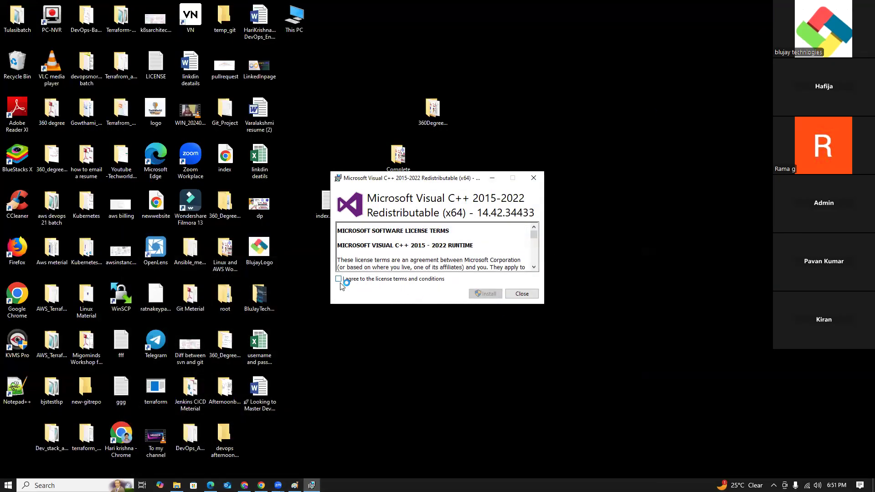
left_click(338, 278)
left_click(486, 294)
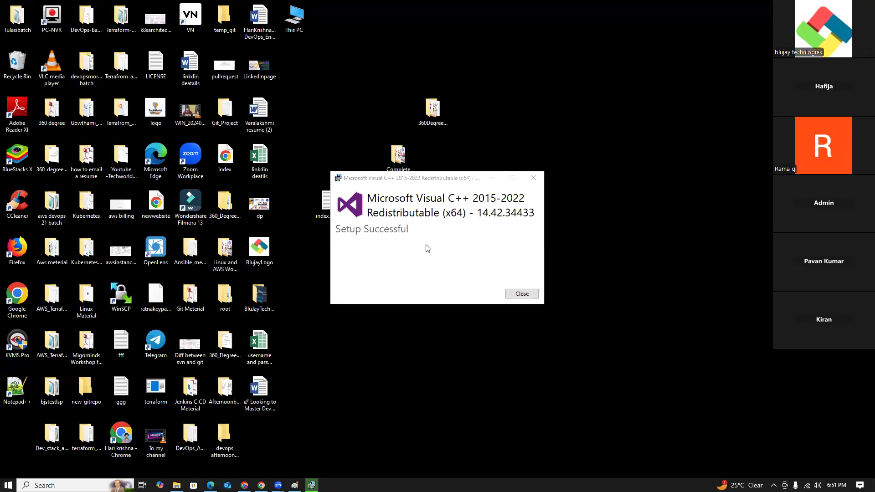
left_click(522, 294)
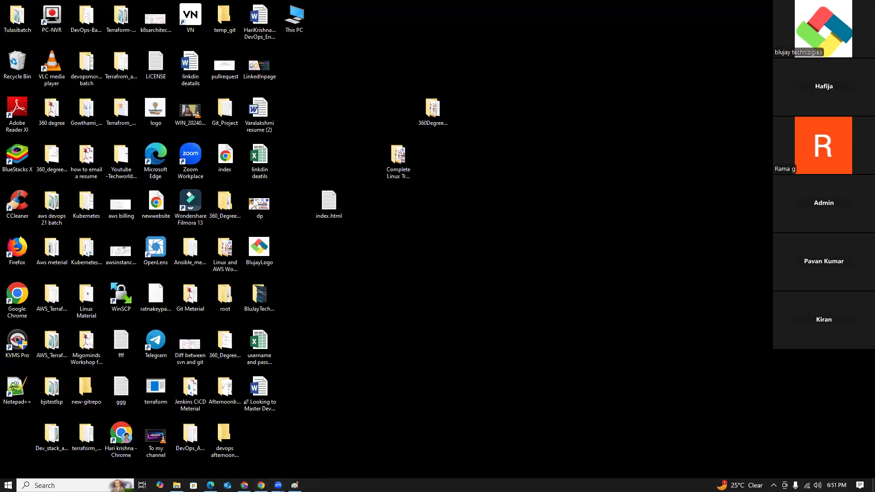
- Run the VirtualBox-7.1.4-165100-Win installer from Downloads, accept the license agreement and network warning, and start the installation with default options
left_click(176, 486)
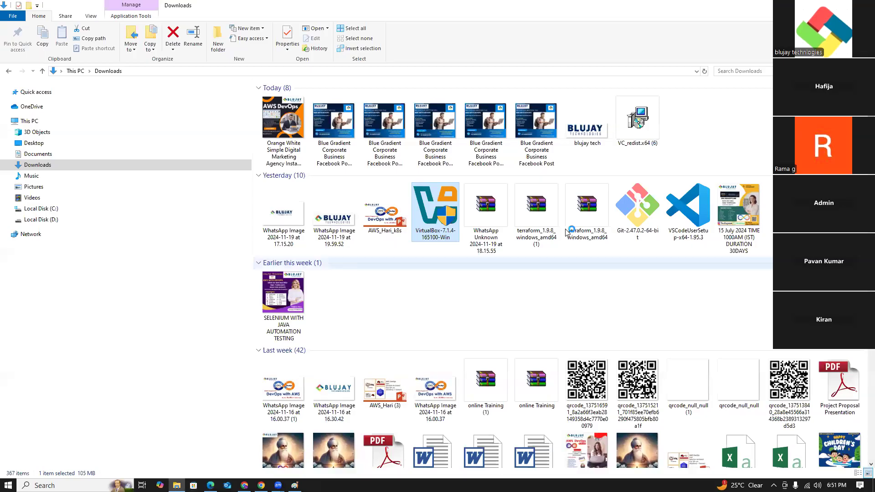
left_click(822, 6)
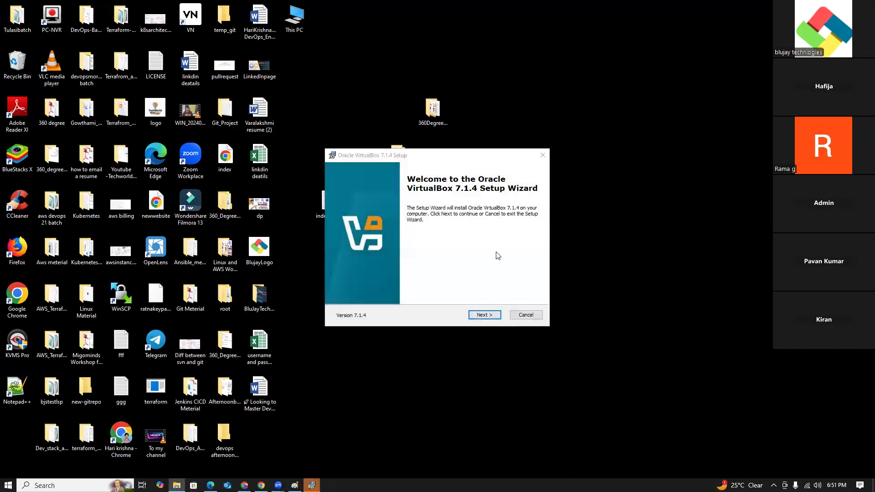
left_click(484, 314)
left_click(343, 280)
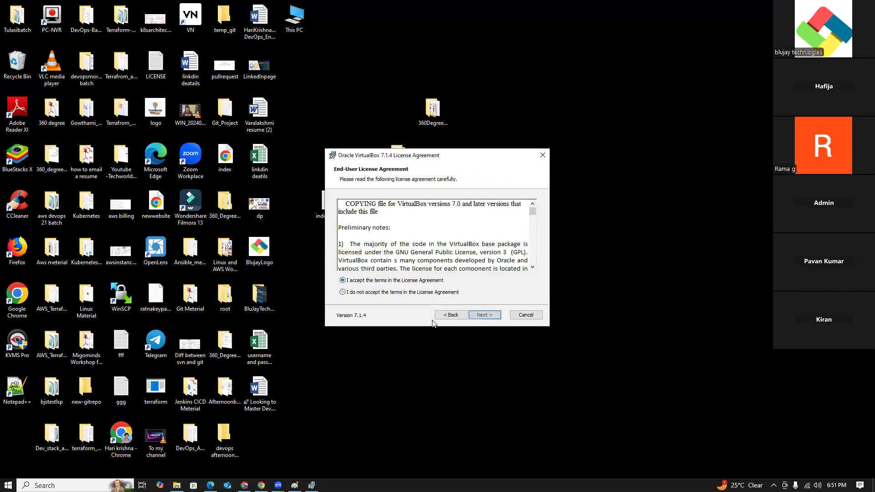
left_click(483, 316)
left_click(482, 318)
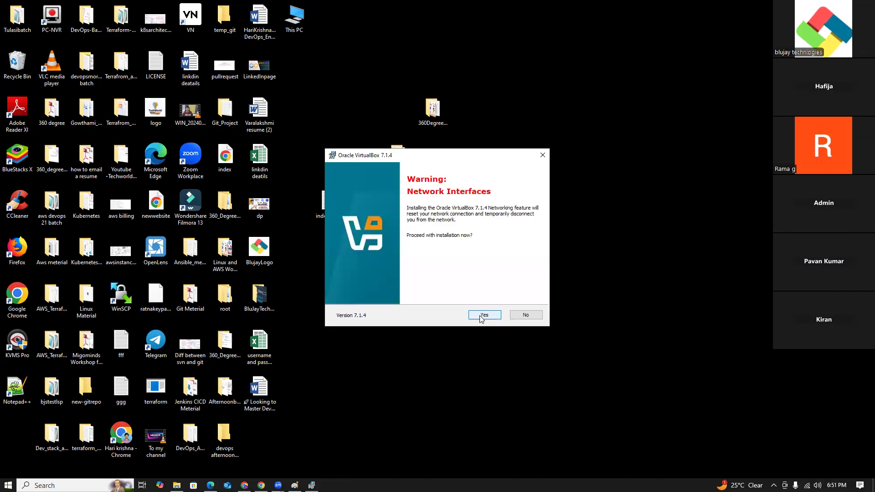
left_click(482, 317)
left_click(481, 318)
left_click(482, 315)
left_click(482, 315)
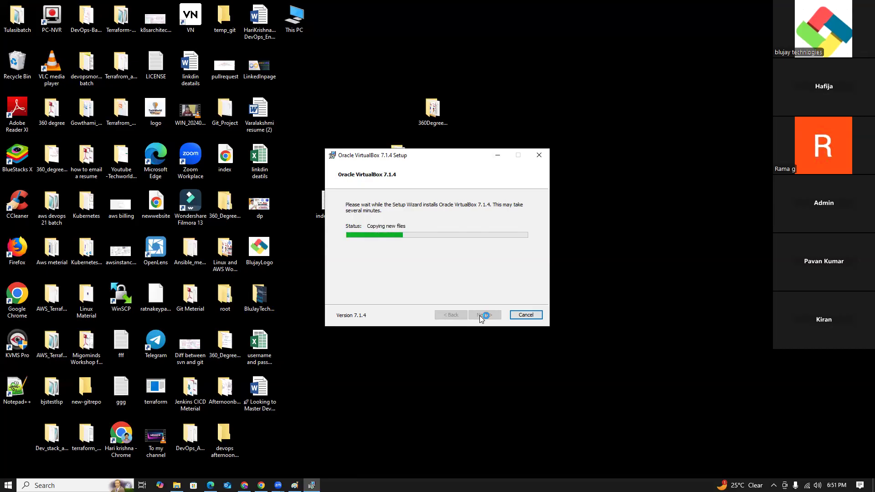
- Switch to Chrome, search Google for "centos 9 download" in a new tab and open the CentOS Download page
left_click(261, 485)
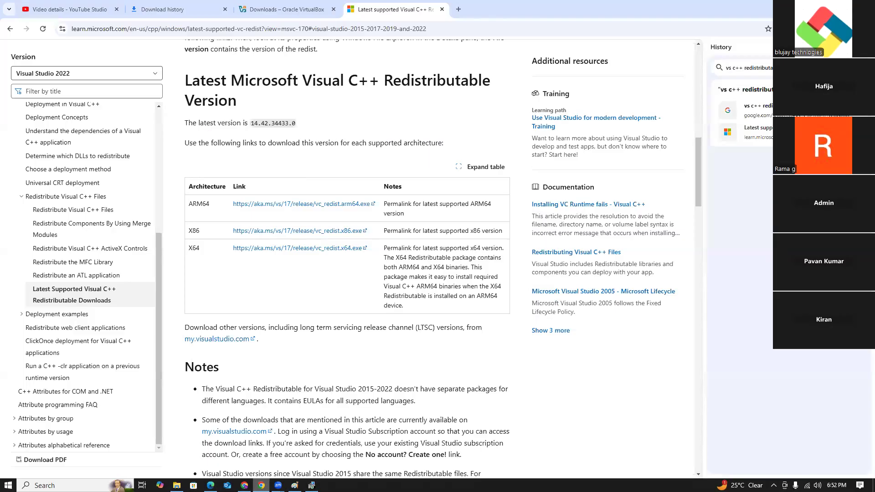
left_click(458, 9)
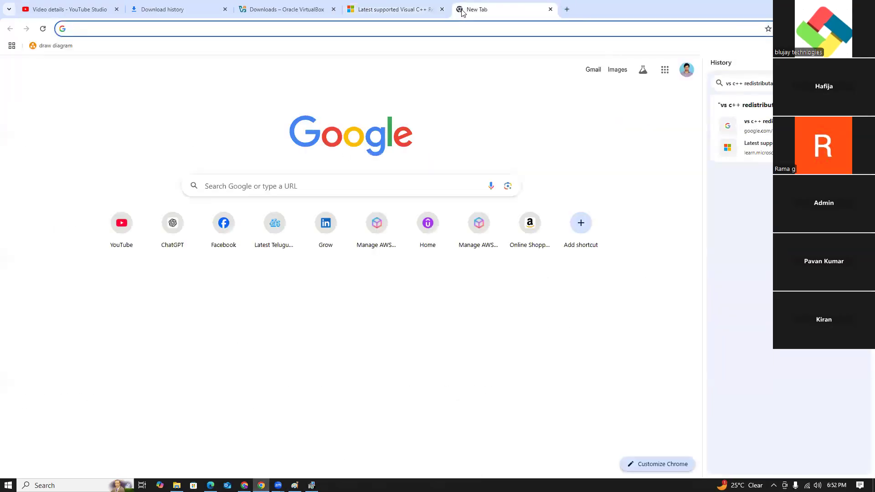
type("centos ")
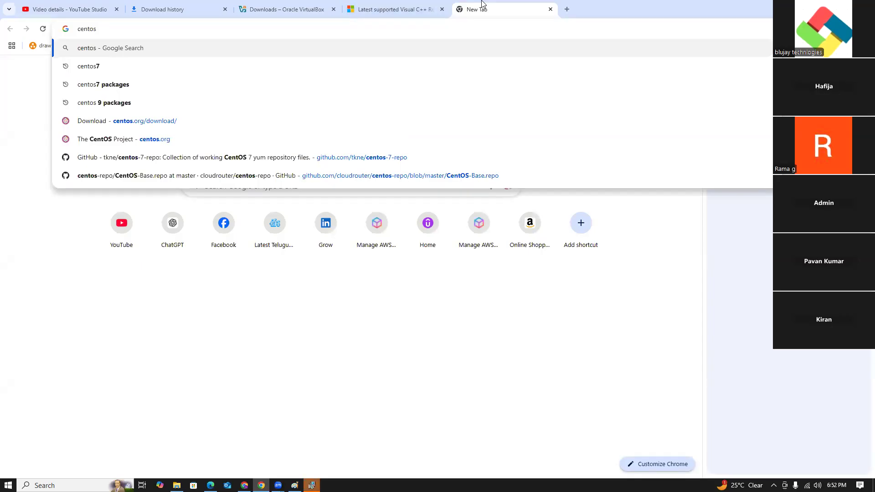
type("9 download")
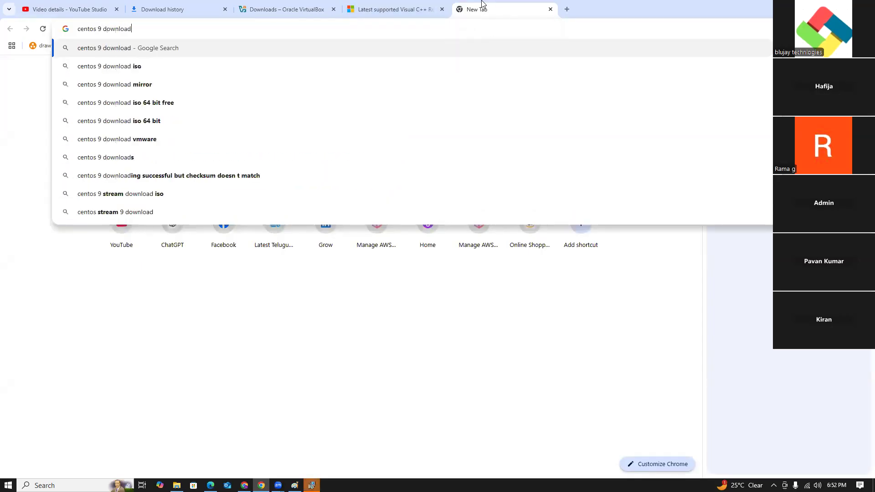
key("Return")
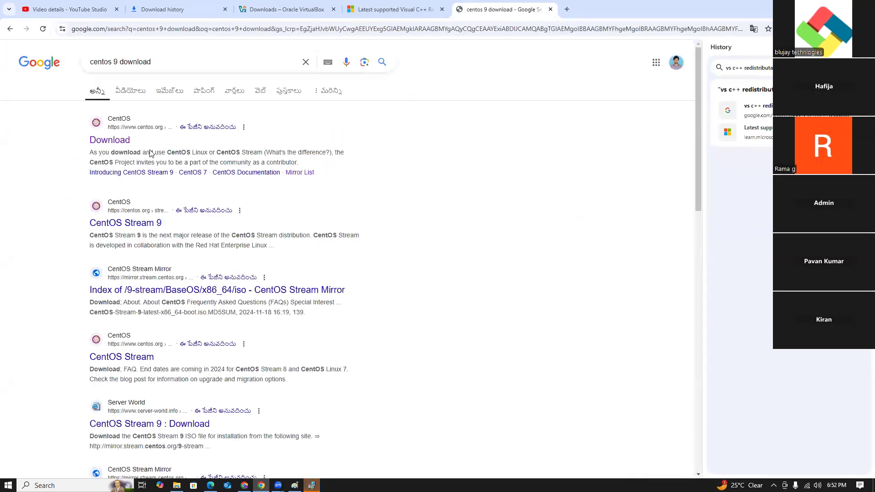
left_click(115, 141)
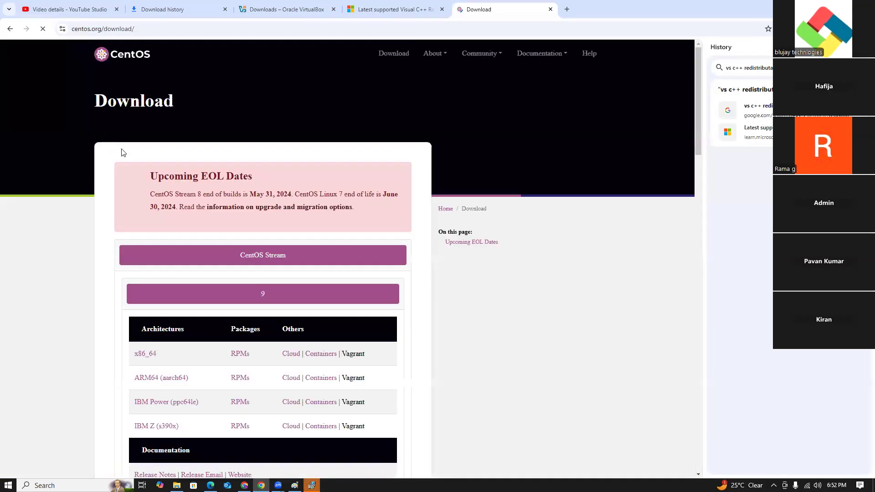
- Examine the Upcoming EOL Dates notice for CentOS Stream 8 and CentOS Linux 7, highlighting the end-of-life dates
scroll(381, 348, "down", 4)
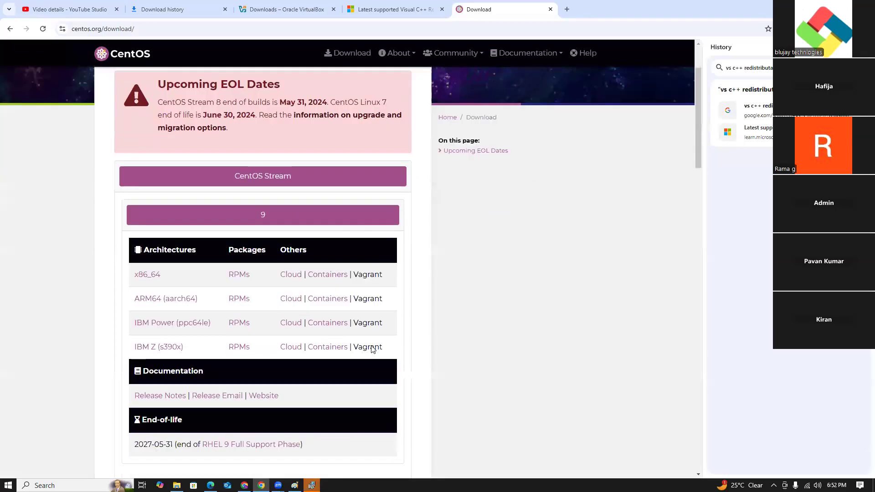
scroll(280, 296, "up", 4)
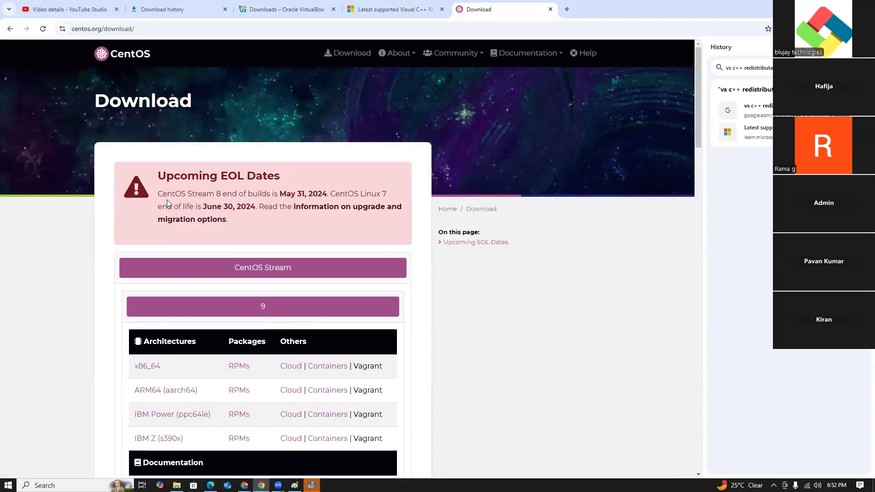
double_click(193, 194)
left_click_drag(248, 194, 326, 191)
left_click(310, 239)
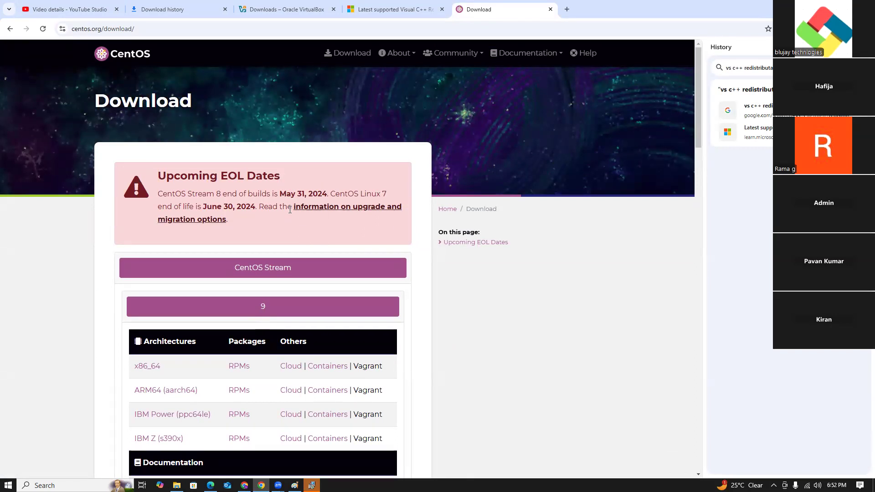
left_click_drag(205, 207, 262, 207)
left_click(254, 228)
left_click_drag(328, 194, 256, 205)
left_click(237, 232)
- Copy the CentOS Stream 9 x86_64 link and send it labelled "Centos9 iso download :" to the AWS DevOps Batch-50 group in WhatsApp
scroll(294, 292, "down", 3)
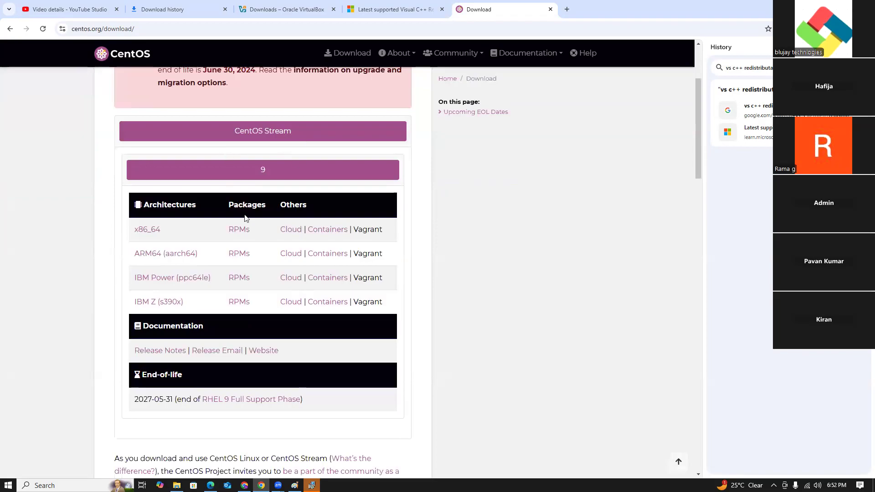
right_click(153, 233)
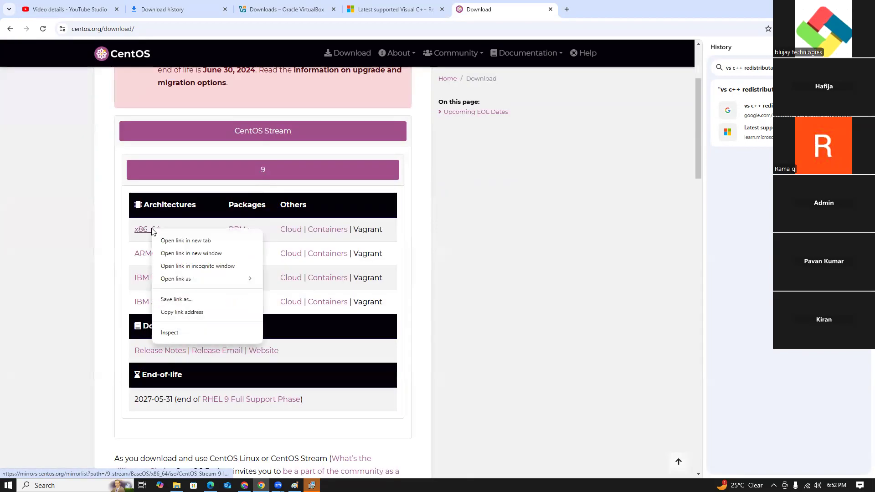
left_click(172, 313)
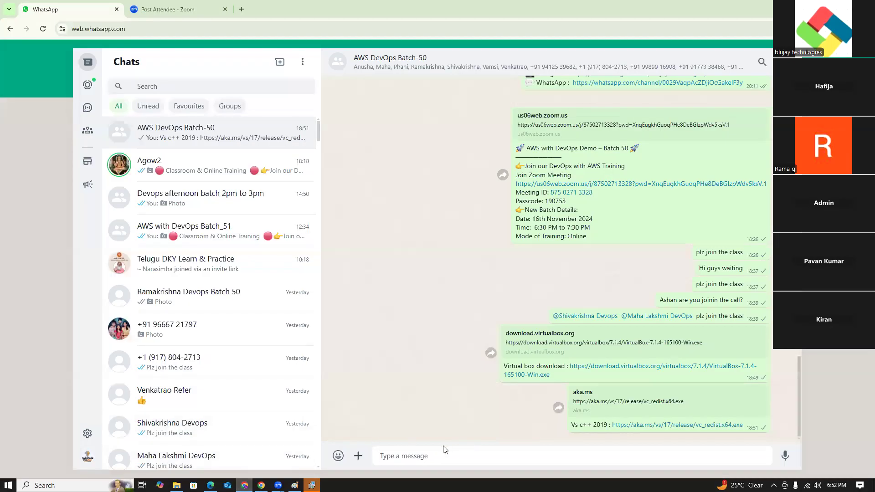
type("Cent")
key("BackSpace")
type("ntos9 iso download :")
key("ctrl+v")
key("Return")
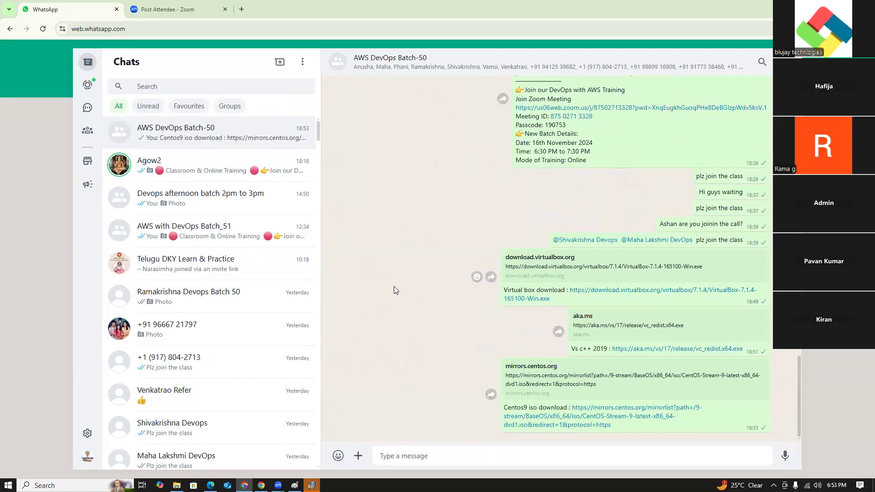
- Minimize the open windows and finish the Oracle VirtualBox 7.1.4 setup wizard without starting VirtualBox after installation
left_click(177, 485)
left_click(836, 5)
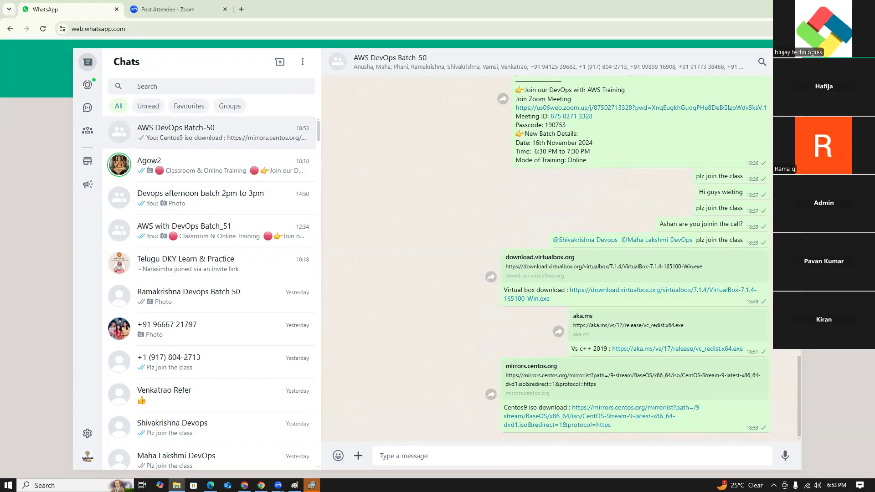
left_click(823, 6)
left_click(823, 7)
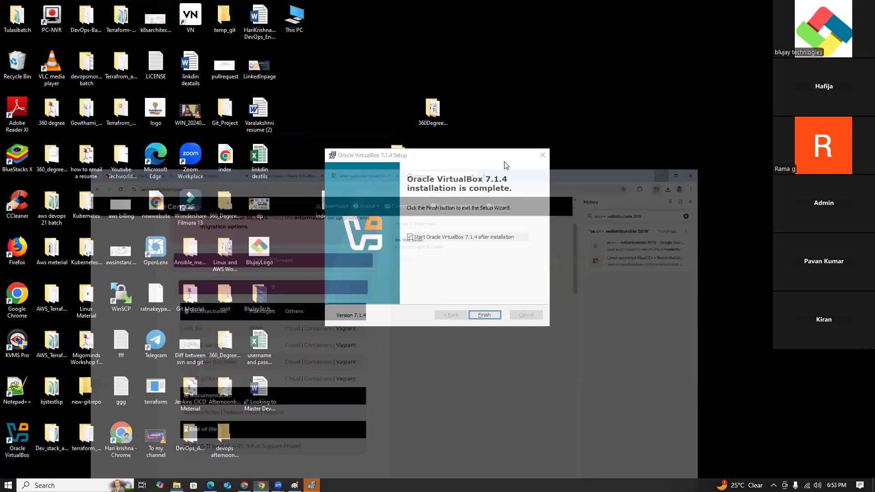
left_click(409, 237)
left_click(481, 314)
right_click(453, 269)
left_click(474, 289)
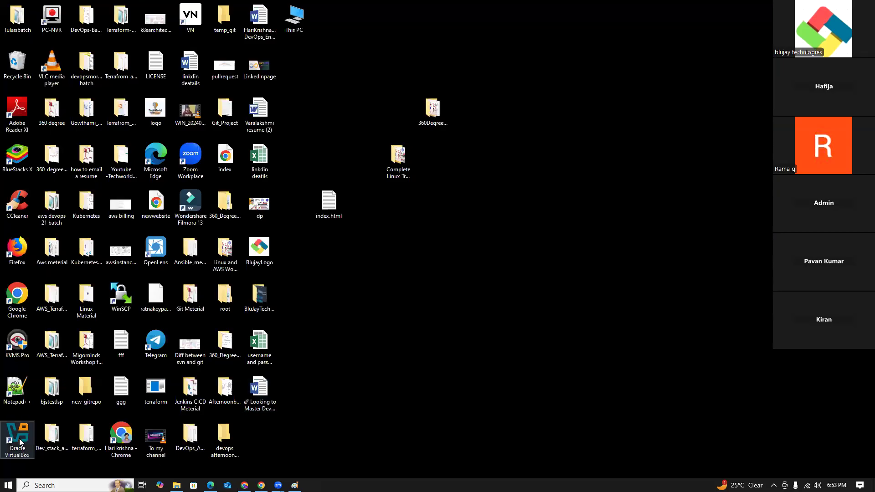
- Launch Oracle VirtualBox through Windows search and open the wizard for creating a new virtual machine
double_click(20, 441)
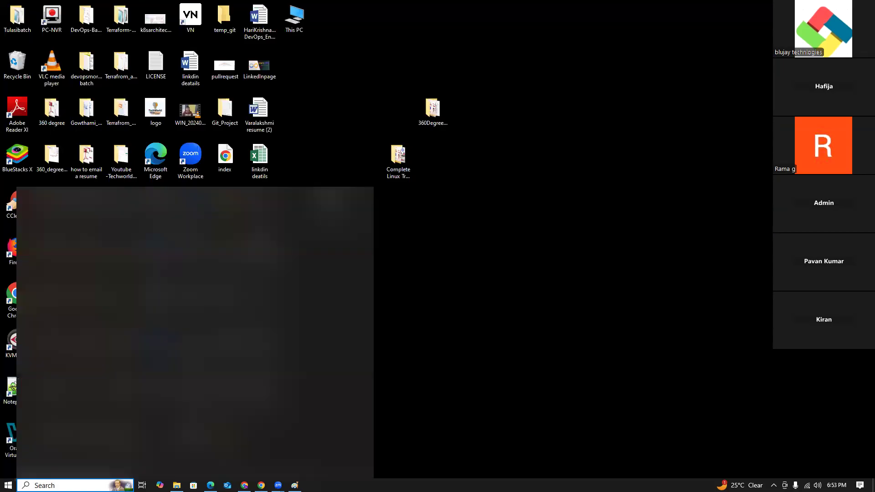
type("or")
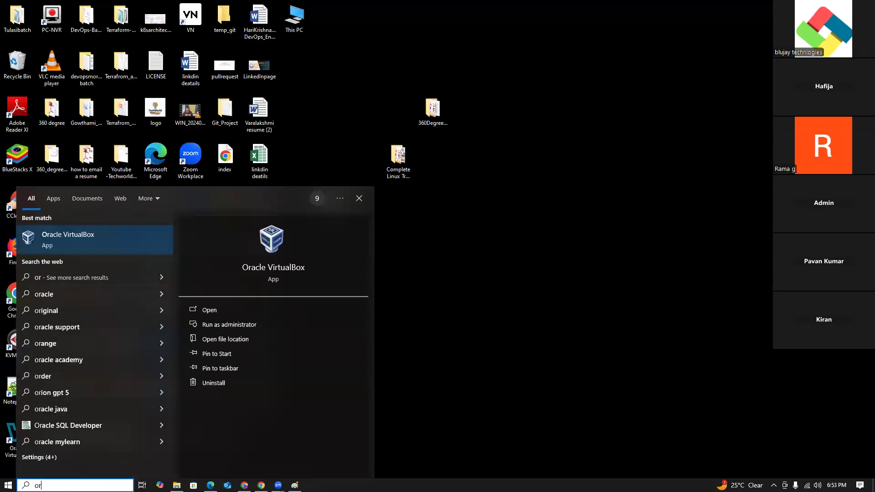
left_click(73, 238)
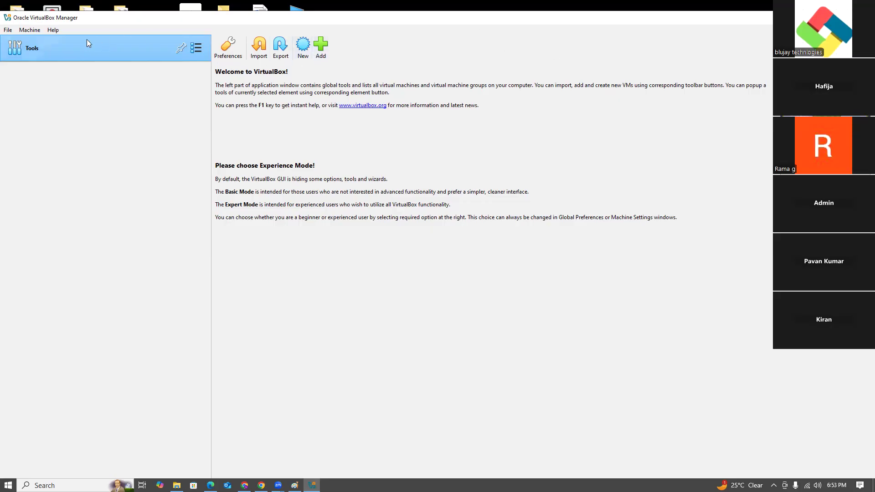
left_click(304, 48)
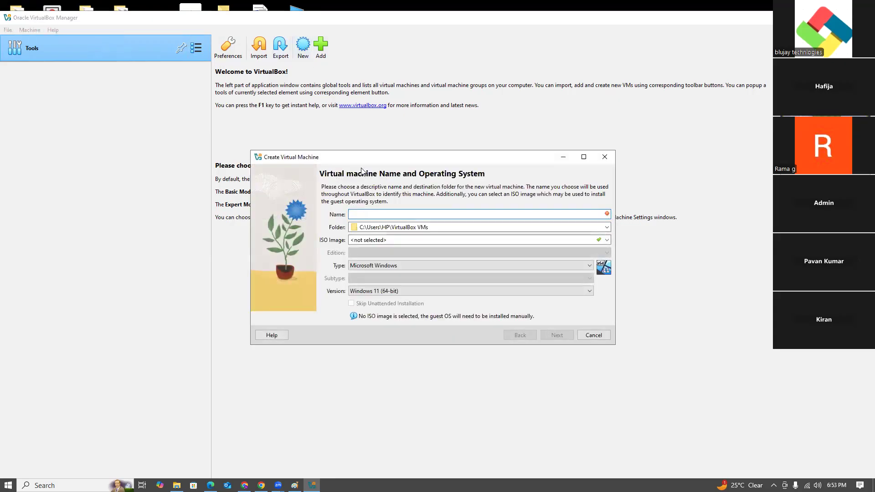
- Name the new virtual machine centos9, try to continue to the hardware settings, and dismiss the resulting notification
type("centos9")
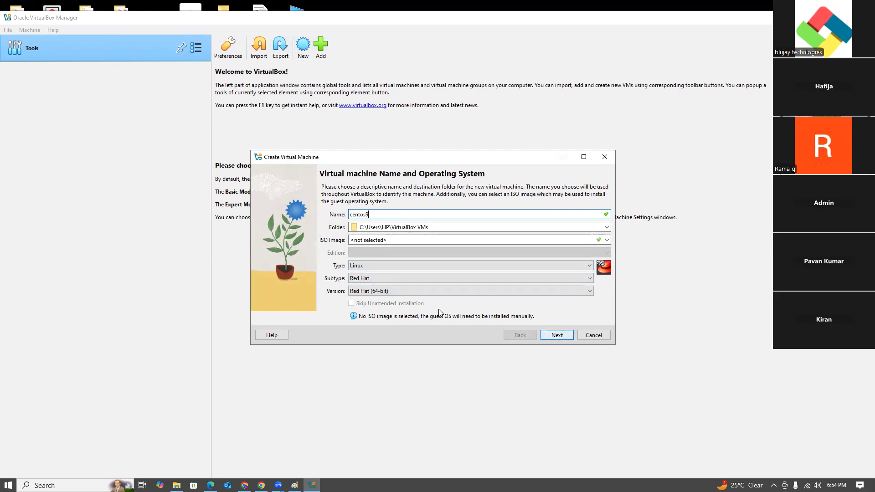
left_click(555, 338)
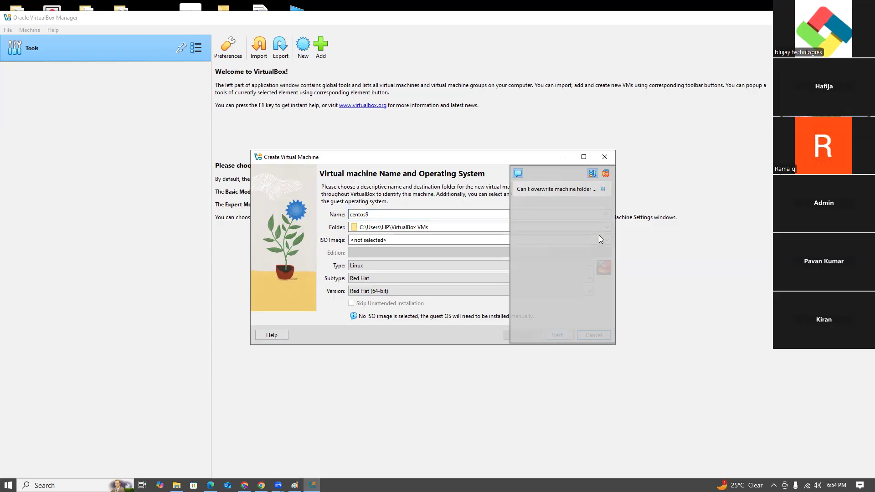
left_click(603, 188)
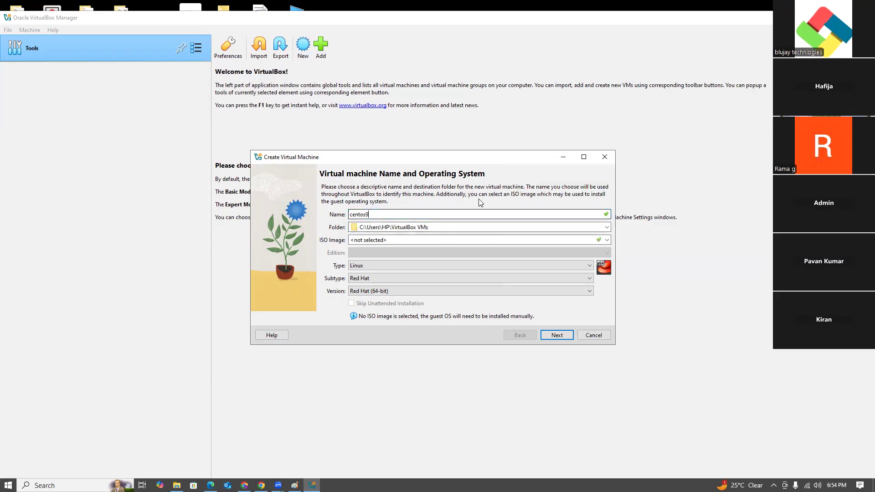
- Switch to File Explorer and open the machine folder C:\Users\HP\VirtualBox VMs
double_click(410, 227)
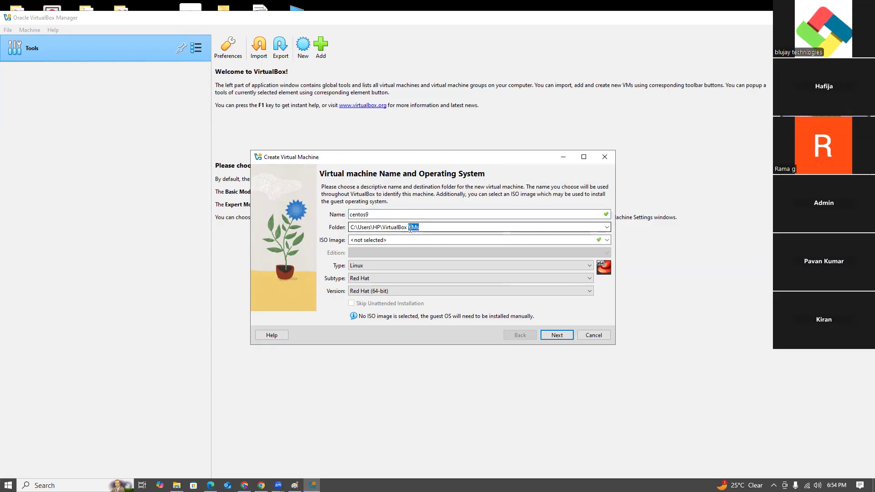
left_click(176, 485)
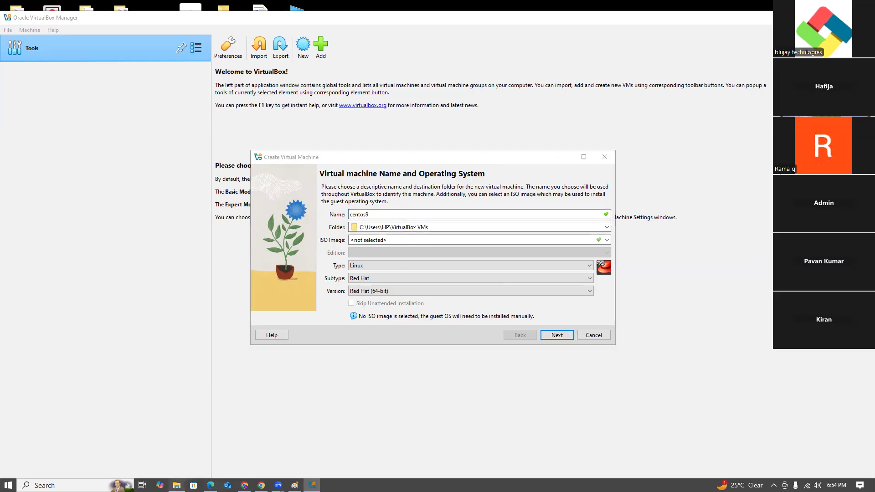
left_click(176, 485)
left_click(176, 485)
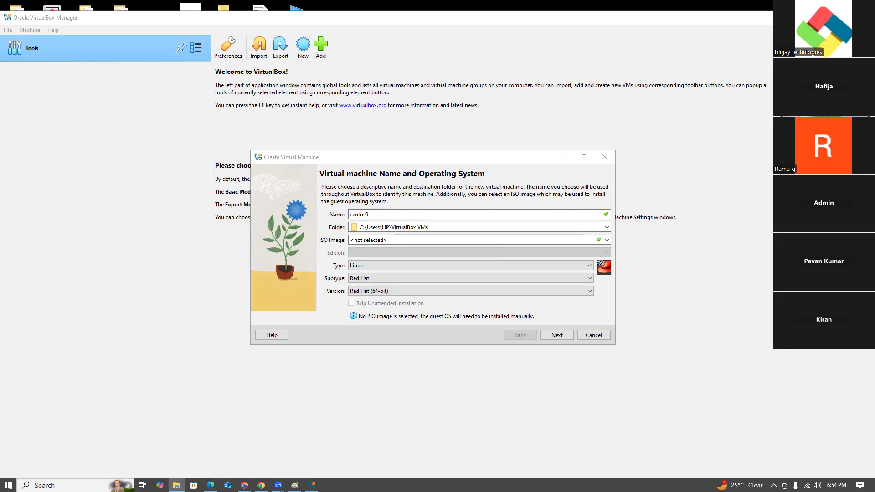
left_click_drag(576, 58, 596, 88)
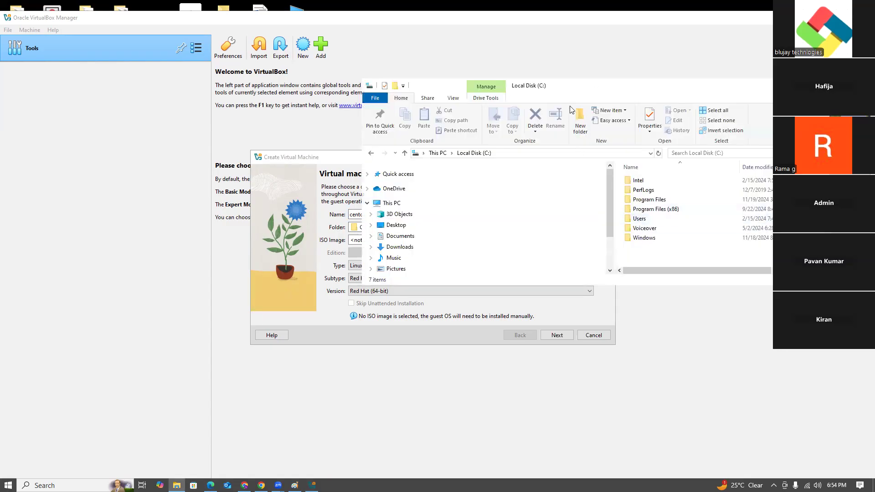
left_click_drag(586, 100, 615, 265)
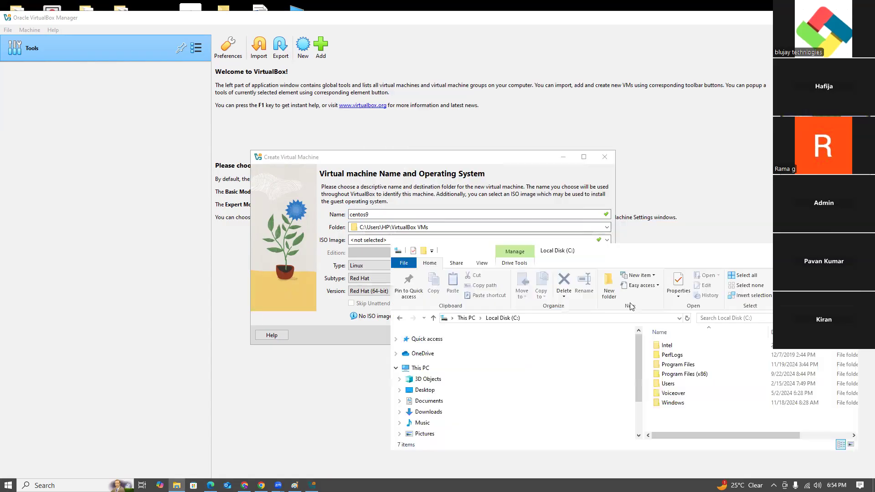
double_click(668, 385)
double_click(666, 346)
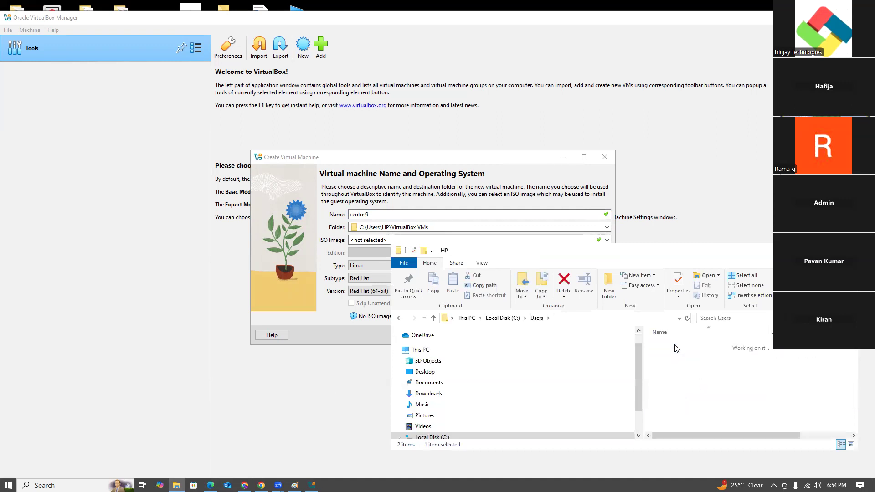
scroll(683, 384, "down", 8)
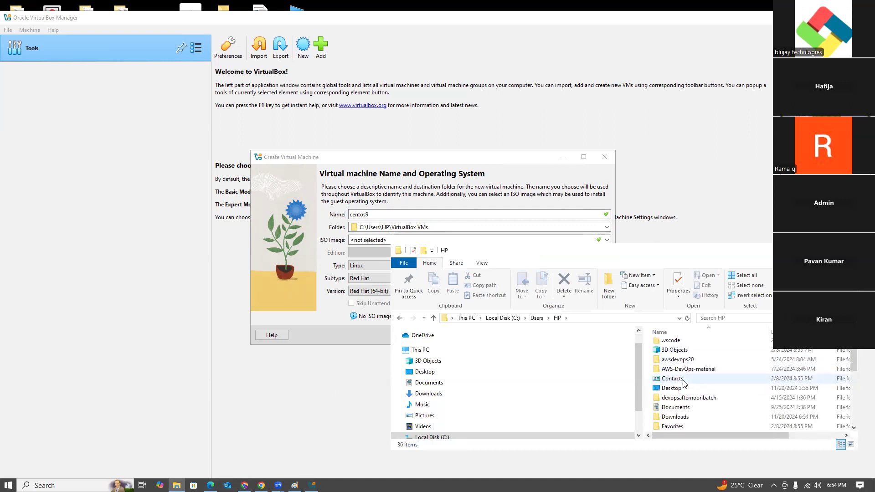
scroll(683, 384, "down", 1)
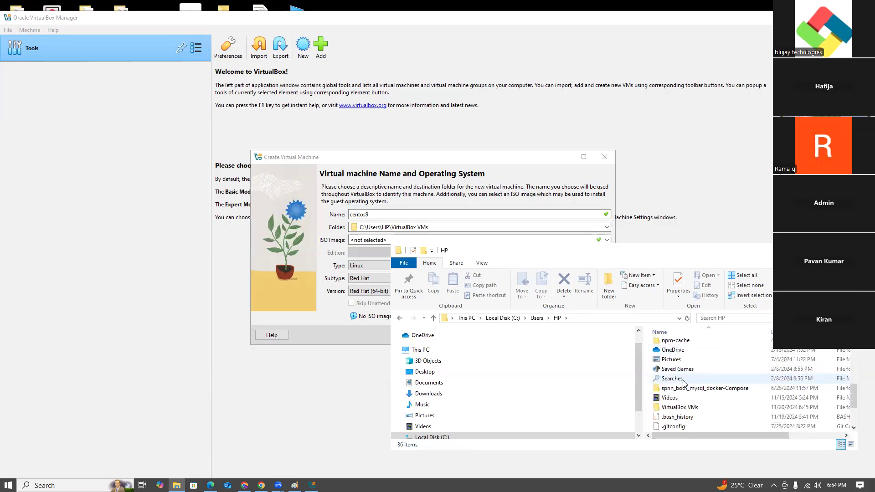
double_click(690, 407)
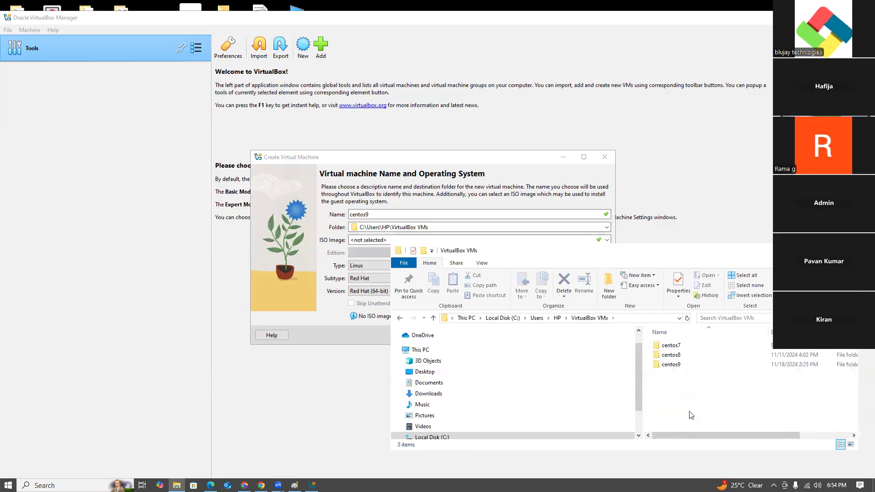
- Delete the centos7, centos8 and centos9 folders from the VirtualBox VMs folder
left_click_drag(702, 396, 660, 345)
right_click(664, 345)
left_click(686, 311)
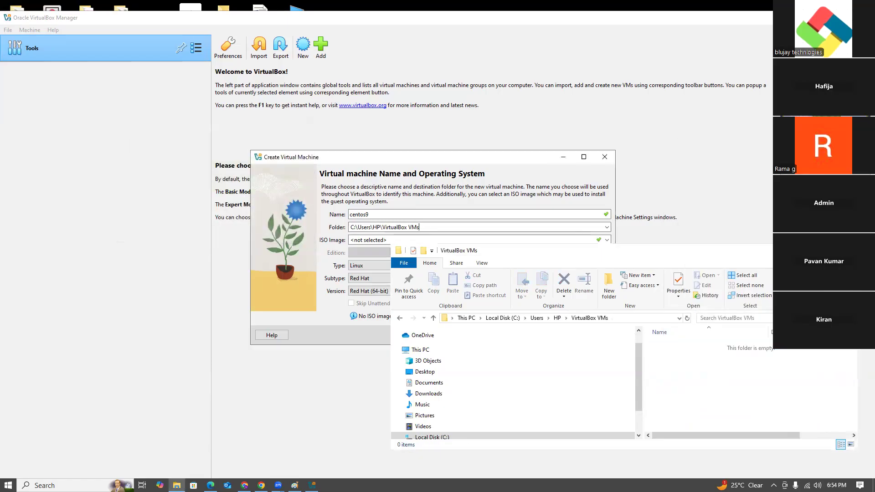
- Return to the wizard and create the Linux Red Hat (64-bit) machine with 2048 MB memory, 1 CPU and a new 20.00 GB virtual hard disk
left_click(324, 265)
left_click(429, 266)
left_click(440, 282)
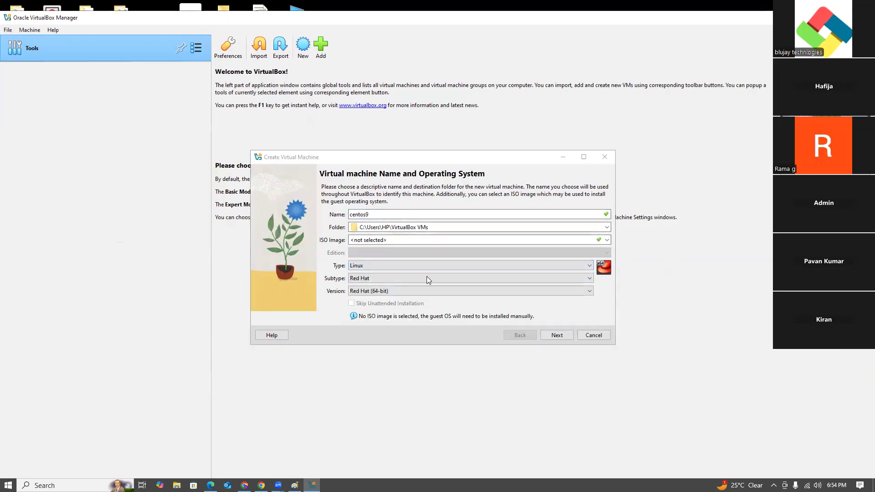
left_click(557, 335)
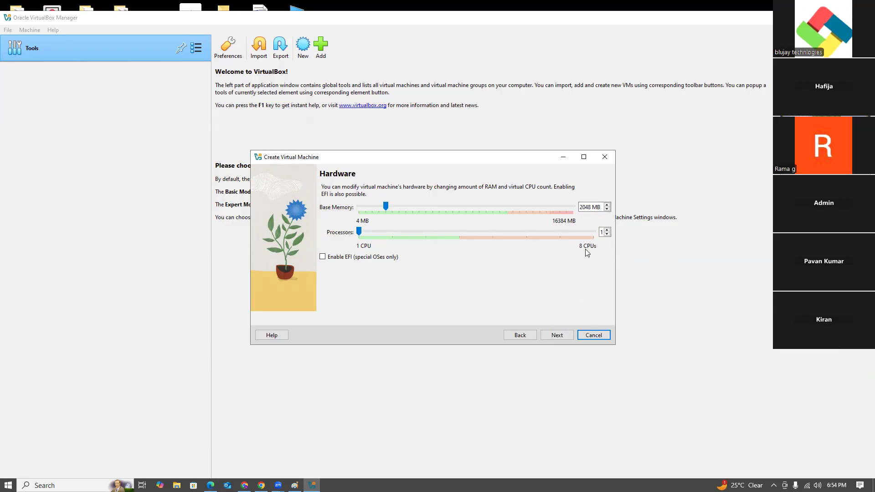
left_click(558, 335)
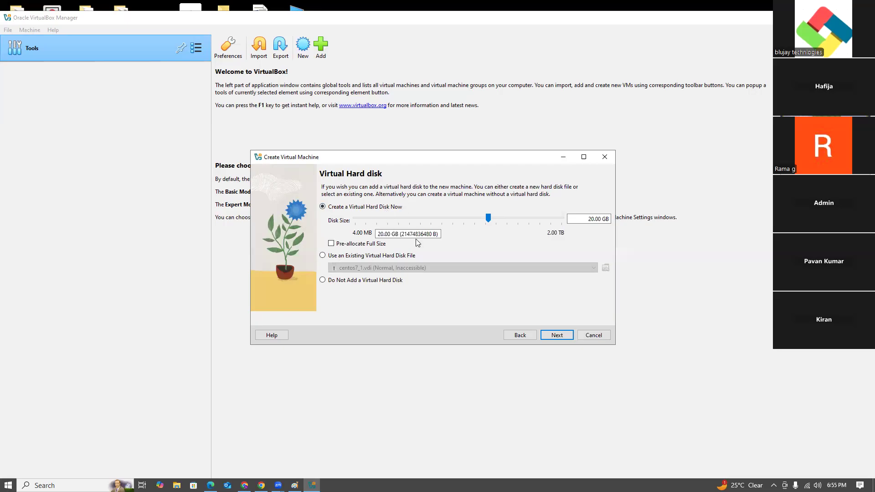
left_click_drag(587, 219, 613, 218)
left_click(628, 259)
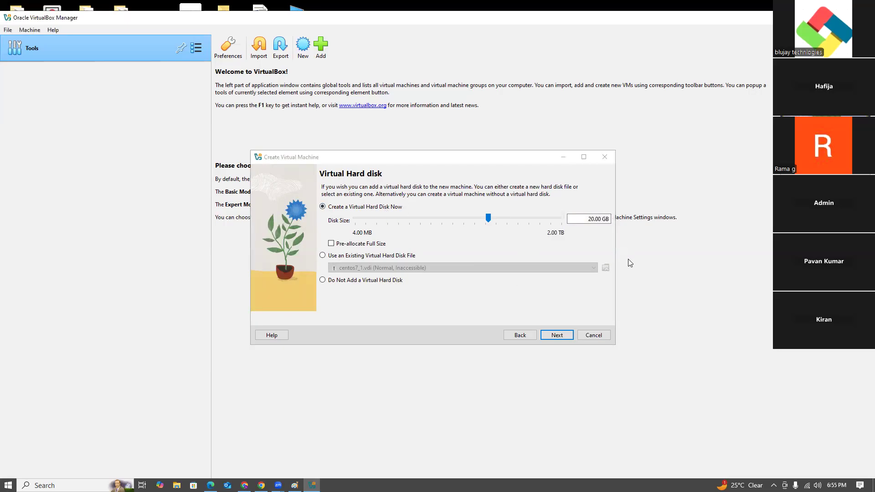
left_click(555, 336)
left_click(556, 336)
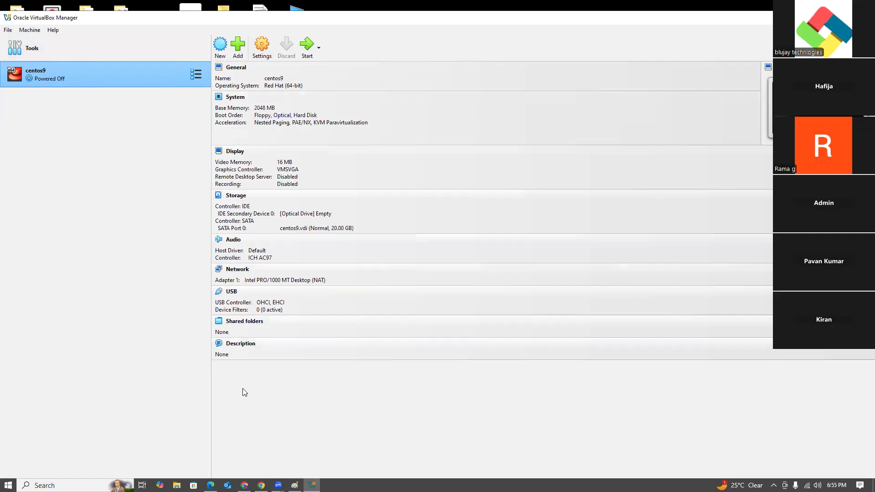
- In the centos9 machine's settings, attach network Adapter 1 to Bridged Adapter
left_click(270, 50)
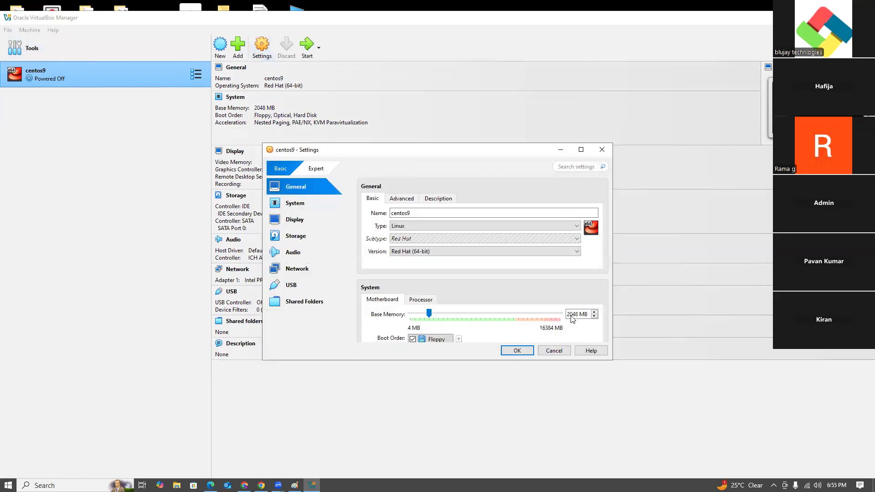
left_click(296, 237)
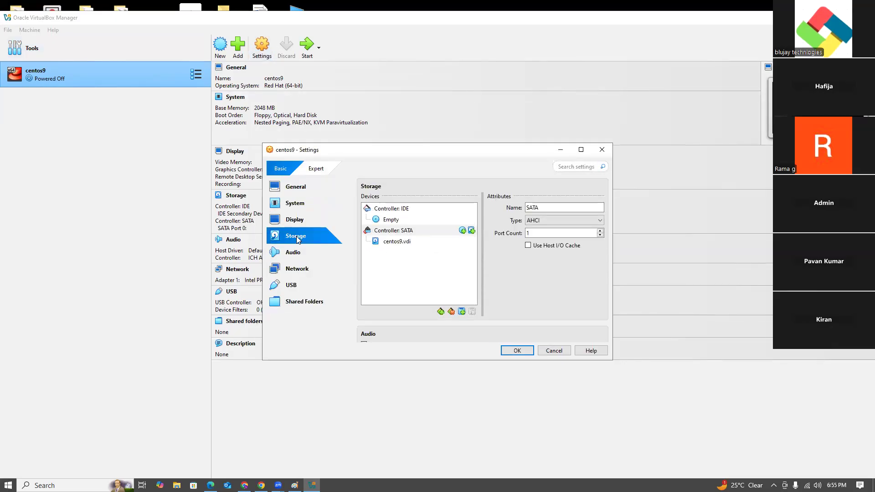
left_click(297, 271)
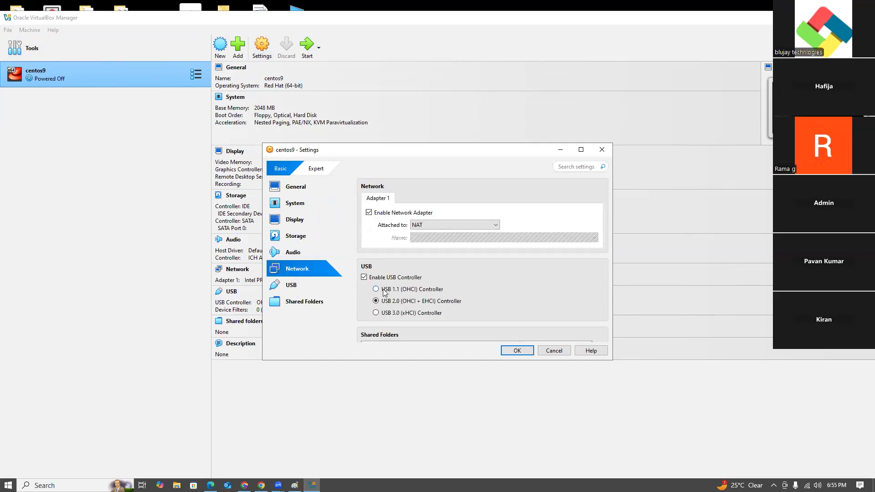
scroll(461, 316, "down", 3)
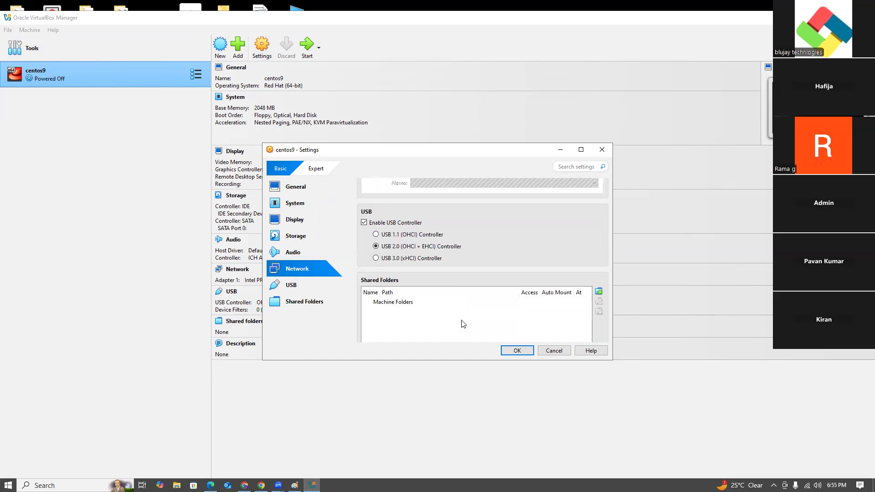
scroll(463, 323, "up", 3)
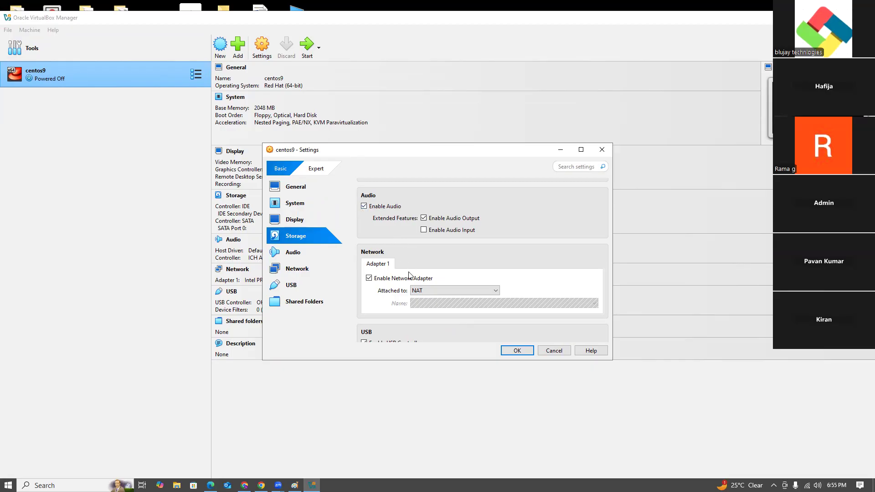
scroll(409, 275, "down", 1)
left_click(425, 264)
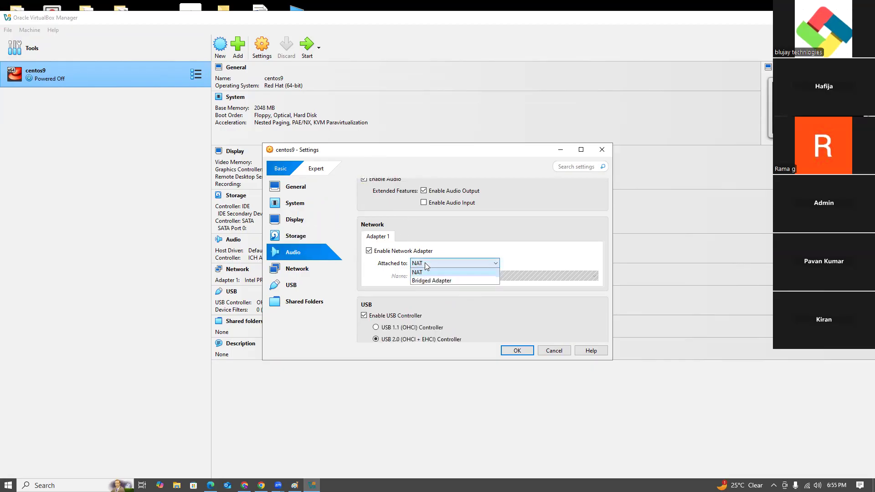
left_click(431, 280)
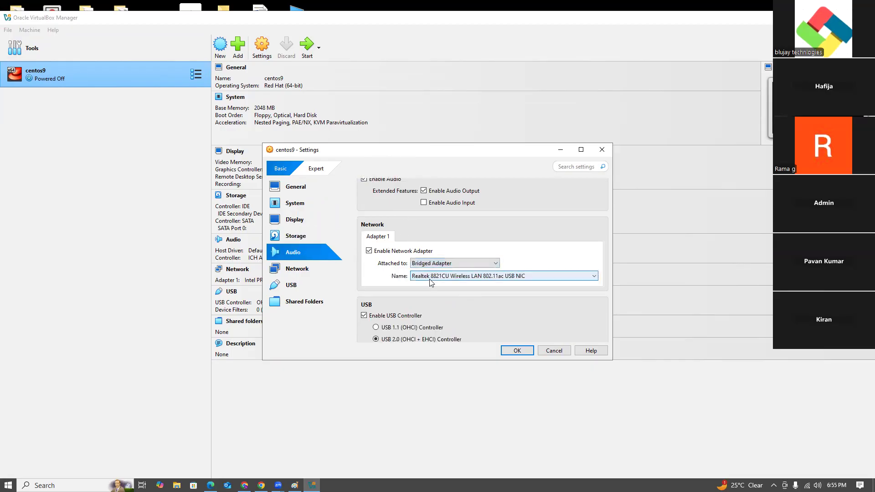
- Review the centos9 machine's network, USB and shared folder settings, and save the configuration
scroll(430, 282, "down", 1)
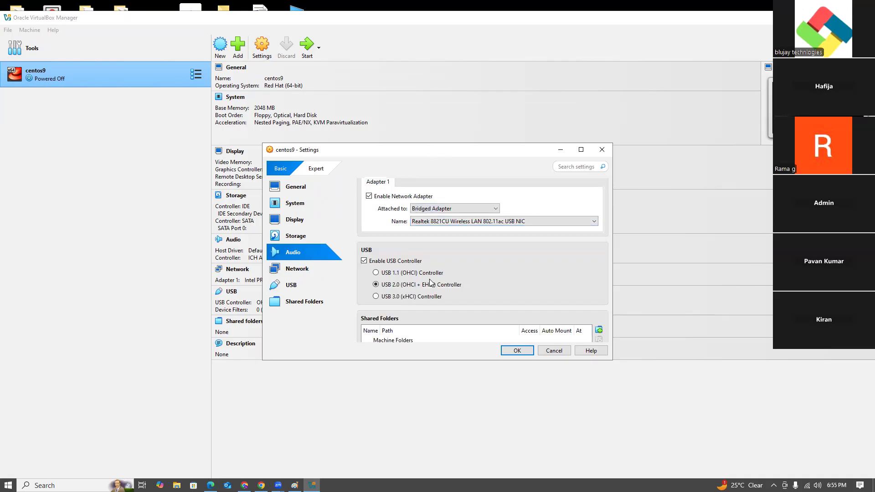
scroll(430, 282, "down", 1)
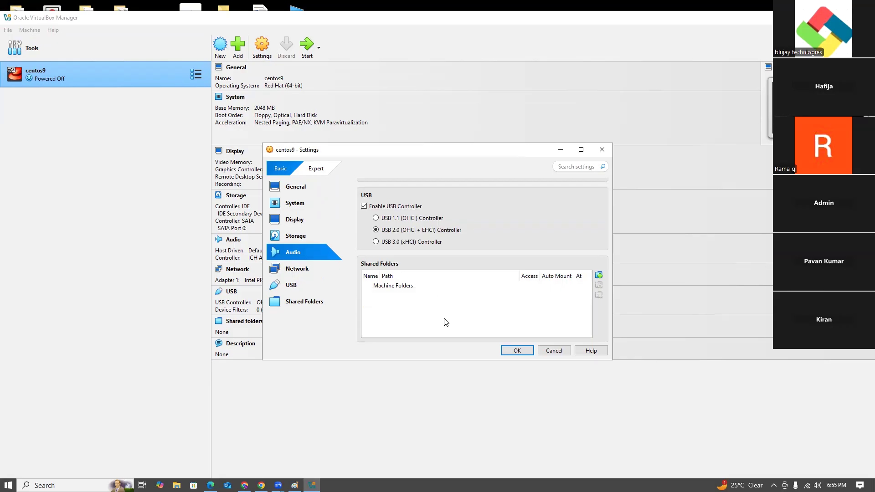
scroll(446, 322, "up", 1)
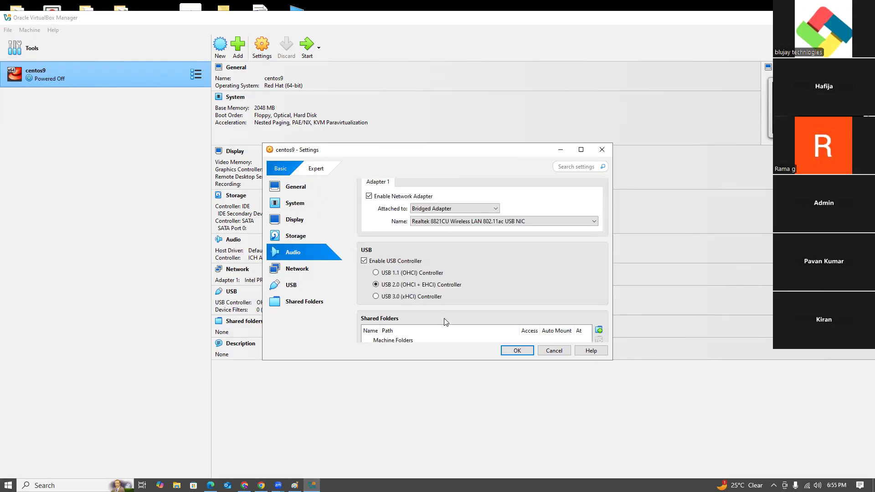
scroll(444, 321, "up", 2)
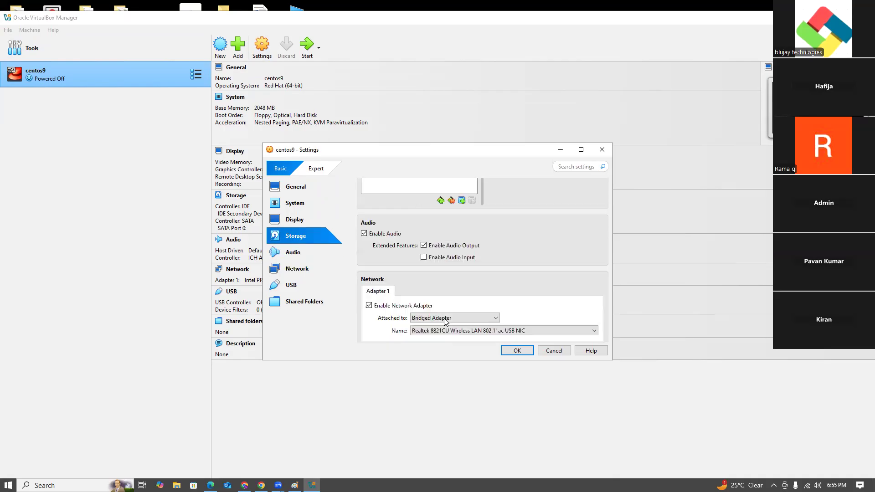
scroll(445, 322, "down", 2)
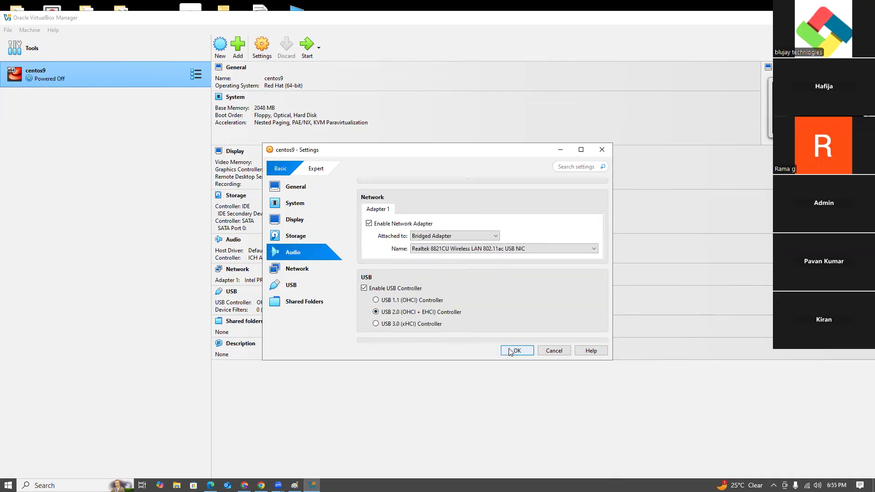
scroll(518, 319, "down", 2)
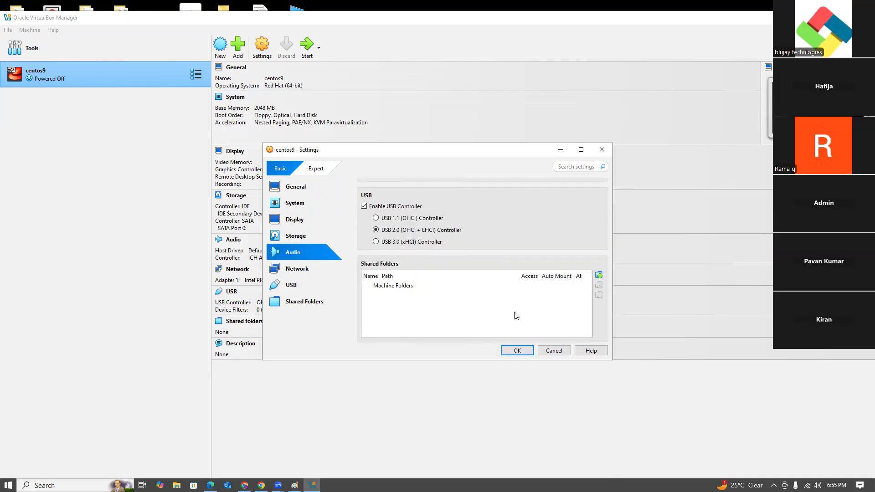
left_click(516, 354)
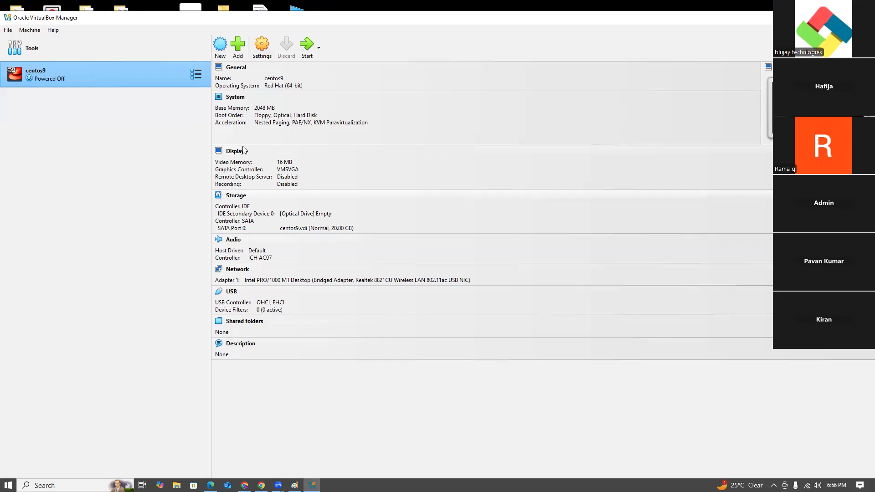
- In the centos9 machine's storage settings, remove the empty optical drive from the IDE controller
left_click(262, 47)
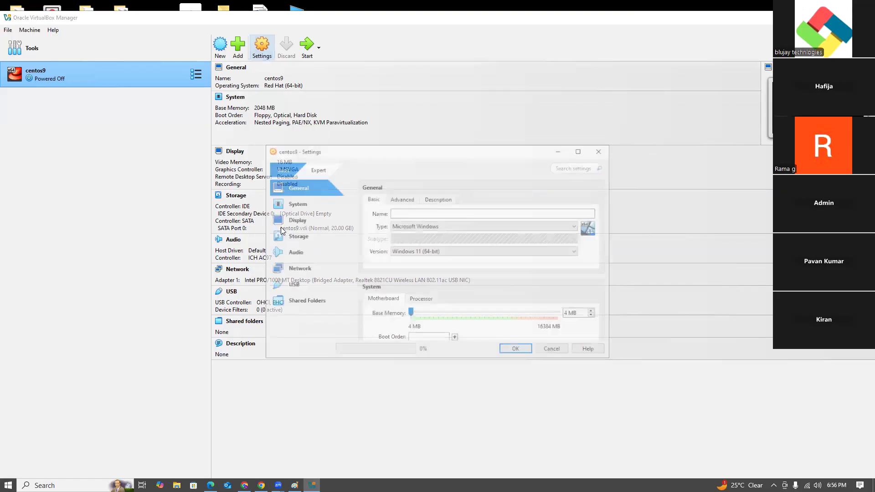
left_click(300, 238)
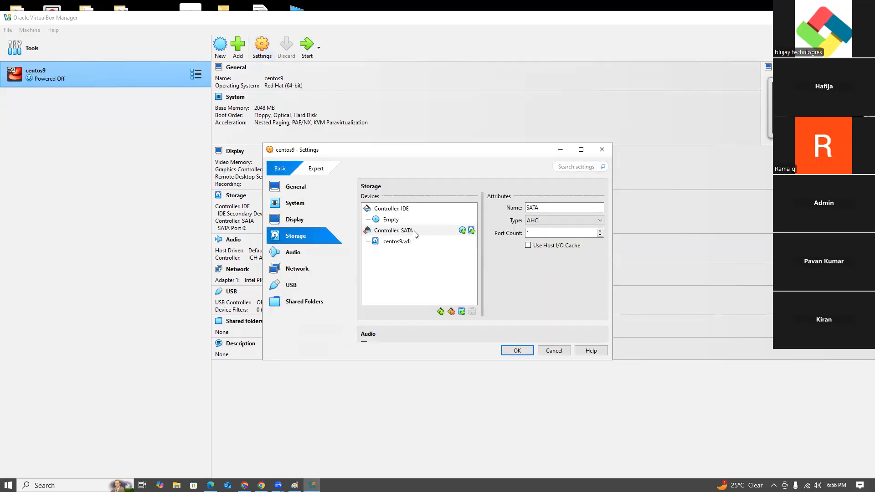
left_click(407, 243)
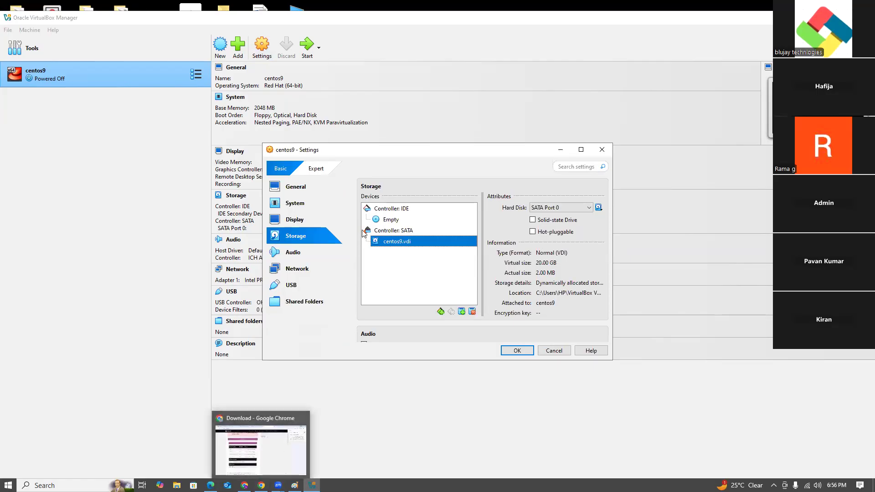
left_click(394, 221)
right_click(394, 222)
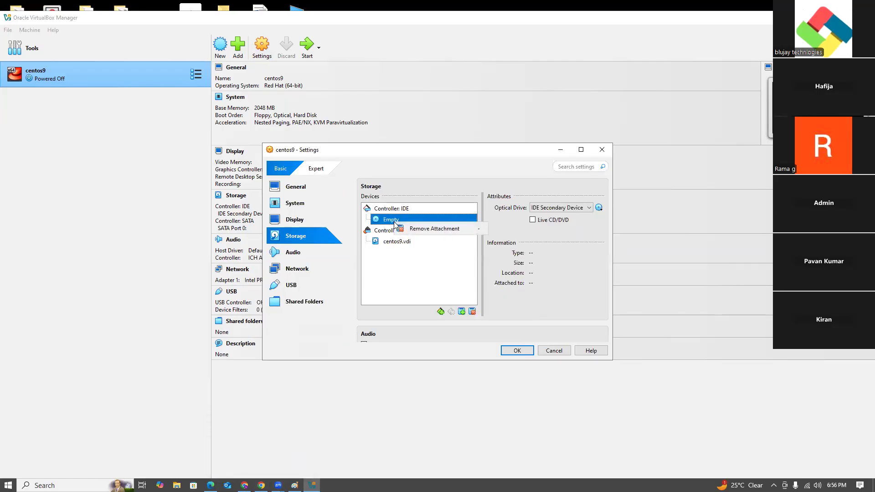
left_click(419, 228)
left_click(418, 292)
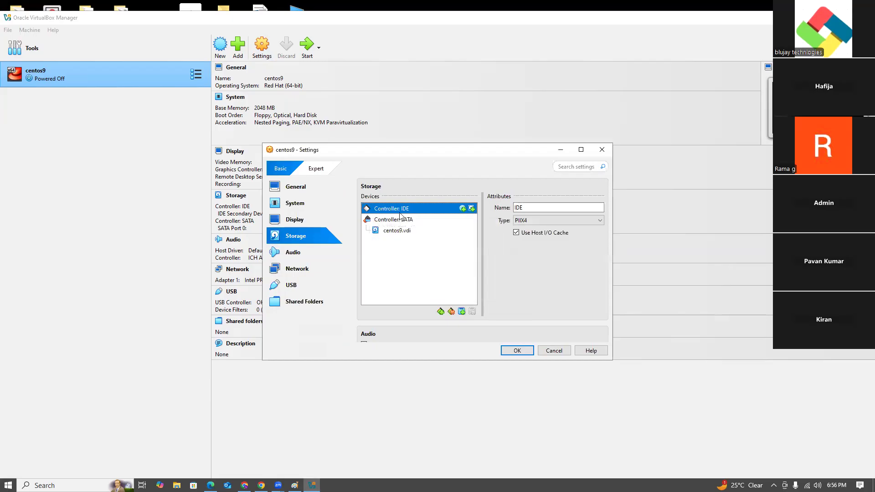
- Add an optical drive to the IDE controller with CentOS-Stream-9-latest-x86_64-dvd1.iso from Local Disk (D:), and save the settings
left_click(463, 208)
left_click(251, 94)
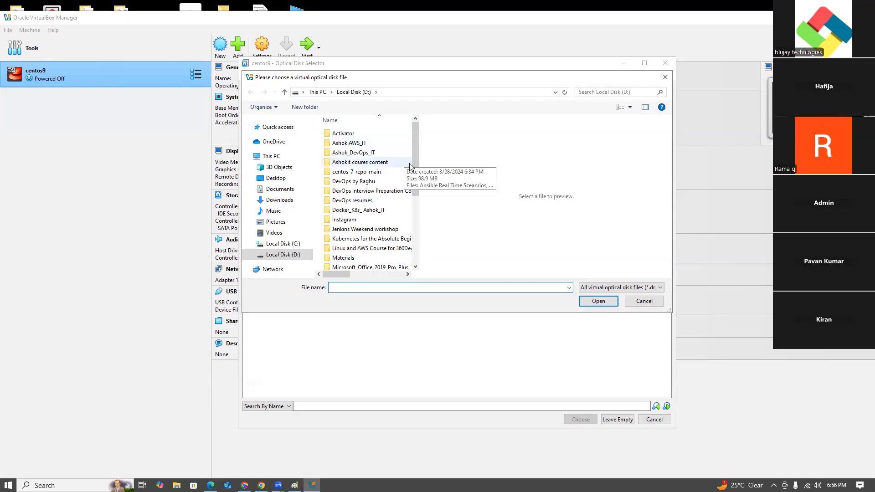
scroll(406, 205, "down", 5)
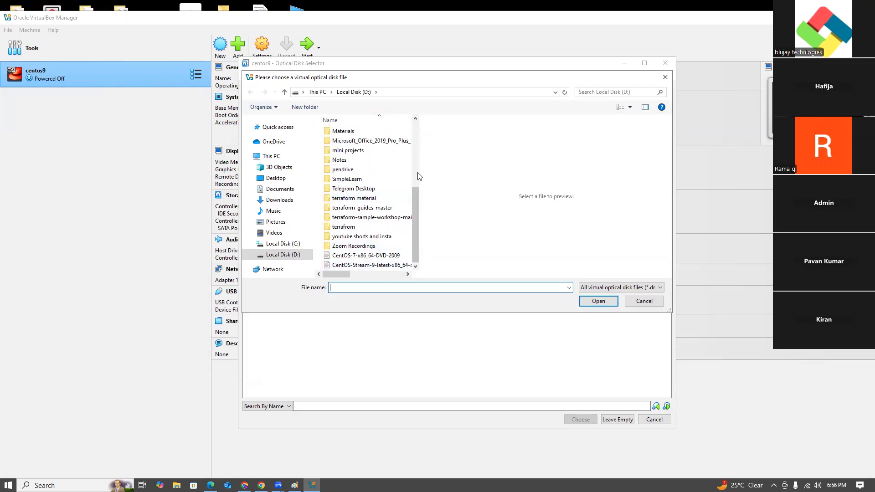
left_click_drag(420, 172, 538, 173)
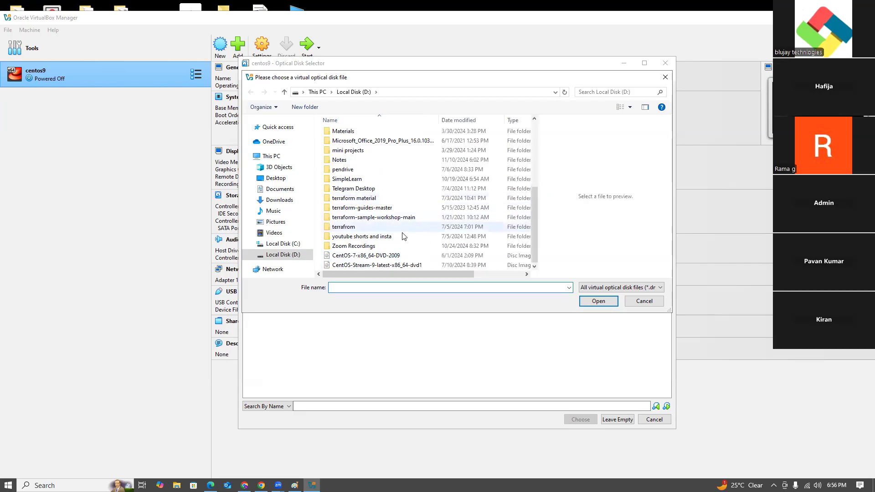
left_click(372, 266)
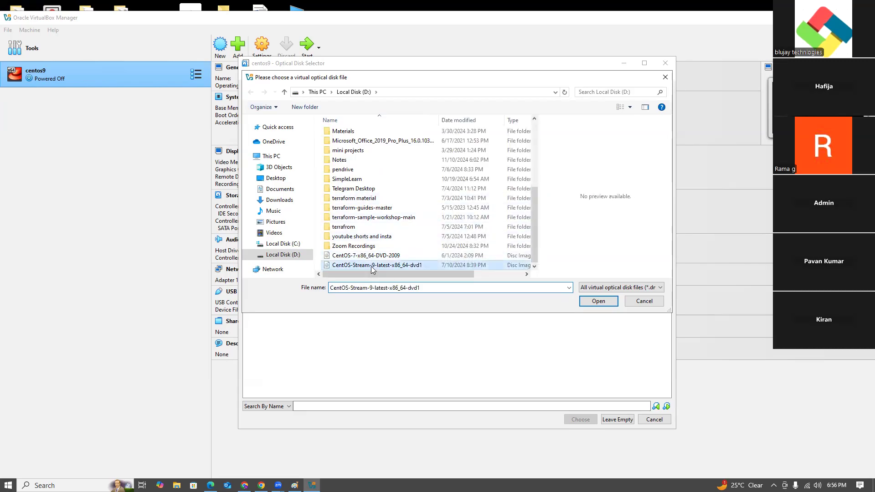
left_click(586, 303)
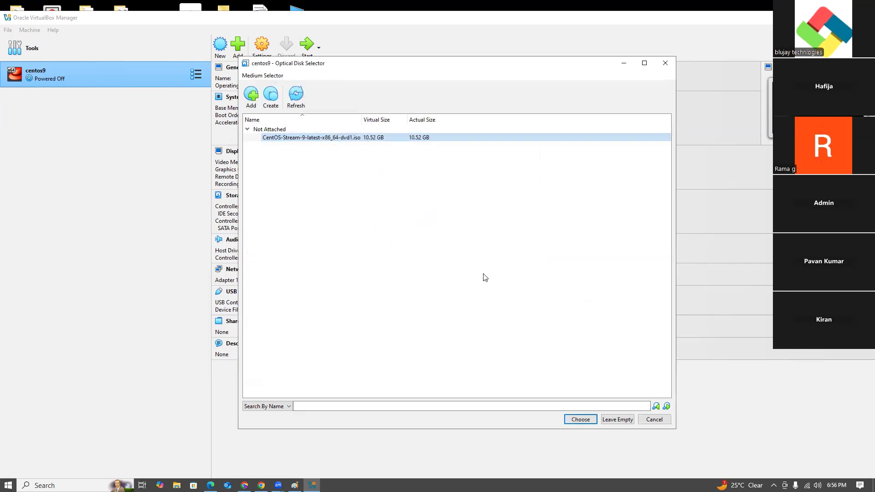
left_click(575, 418)
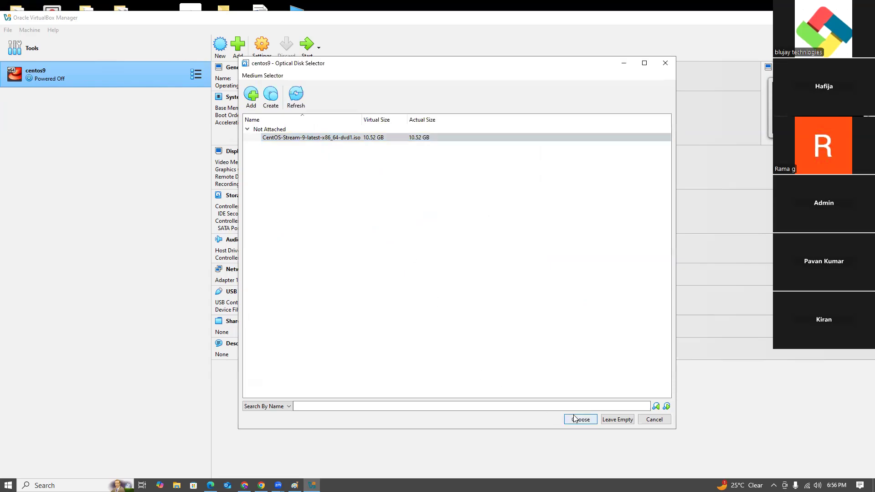
left_click(506, 351)
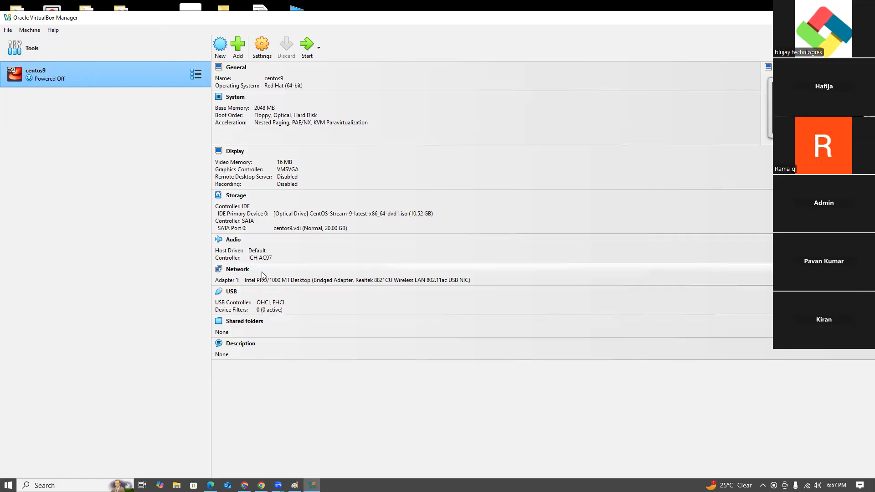
- Start the centos9 machine and boot it with Install CentOS Stream 9, dismissing the keyboard capture and mouse integration notices
left_click(305, 47)
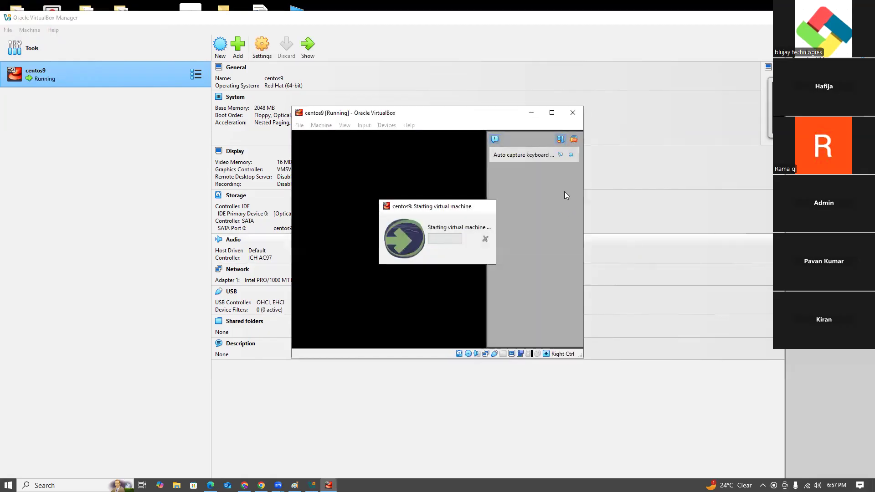
left_click(571, 155)
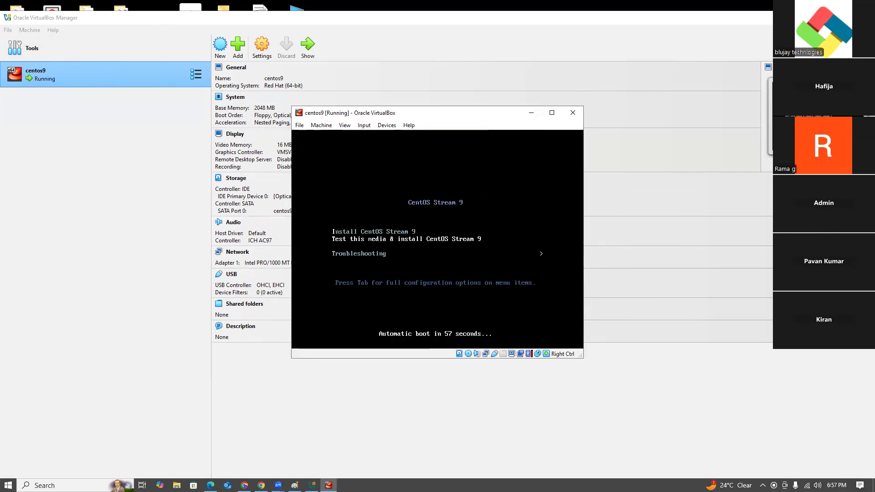
key("Up")
key("Down")
key("Down")
key("Up")
key("Up")
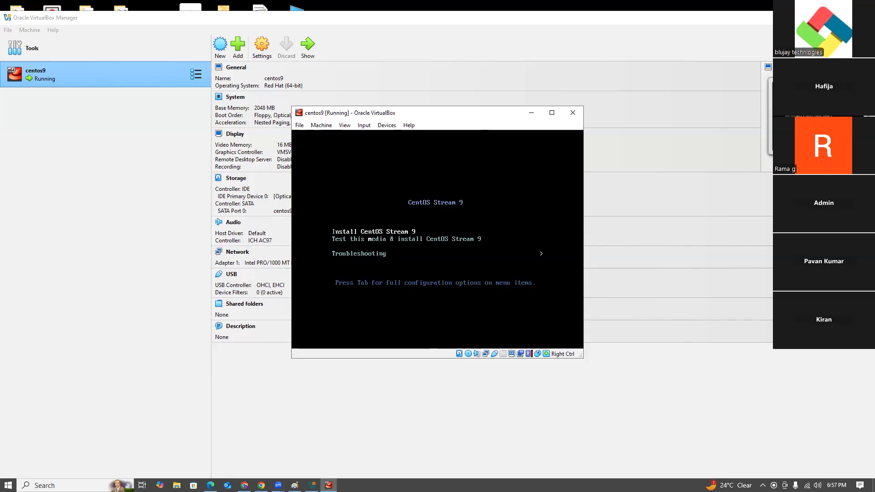
key("Return")
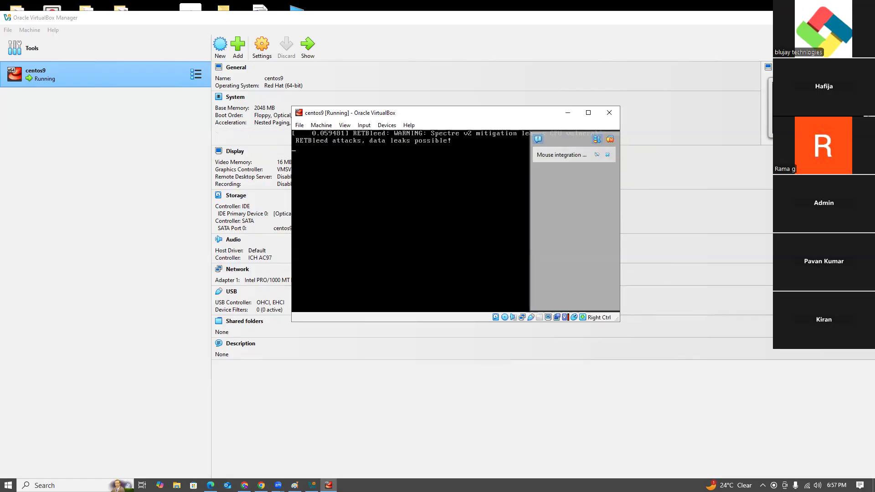
left_click(607, 156)
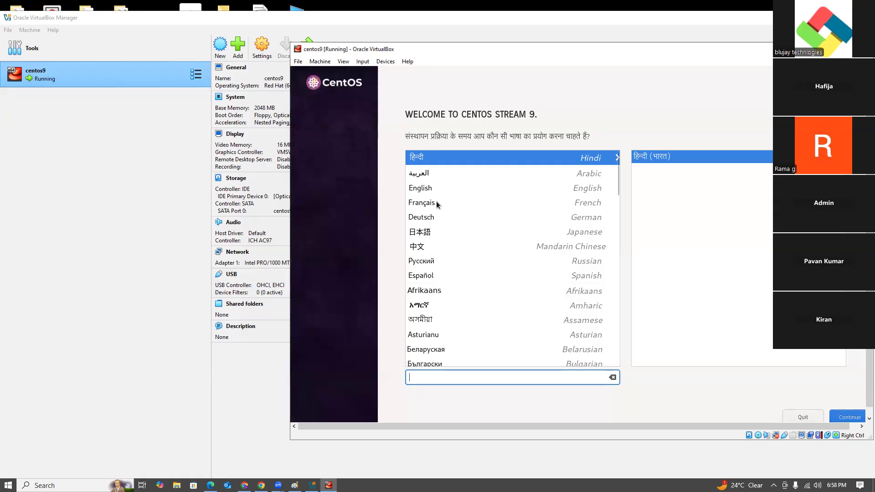
- Choose English (United States) as the installation language and continue to the installation summary
left_click(455, 206)
left_click(450, 192)
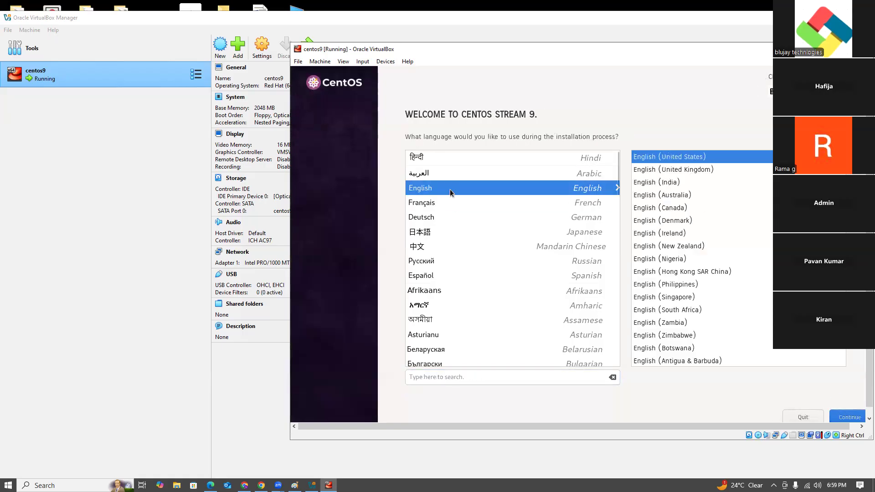
left_click(848, 418)
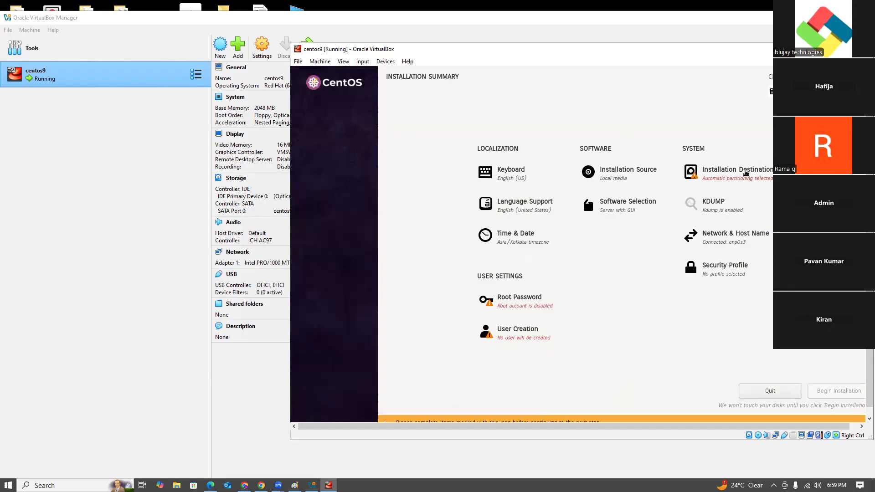
- Accept the ATA VBOX HARDDISK with automatic partitioning as the installation destination, and select Minimal Install as the base environment
left_click(745, 174)
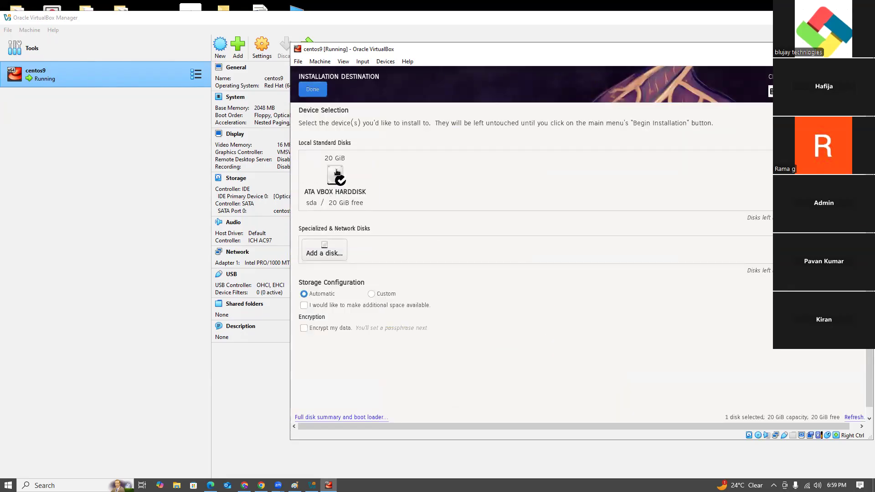
left_click(315, 94)
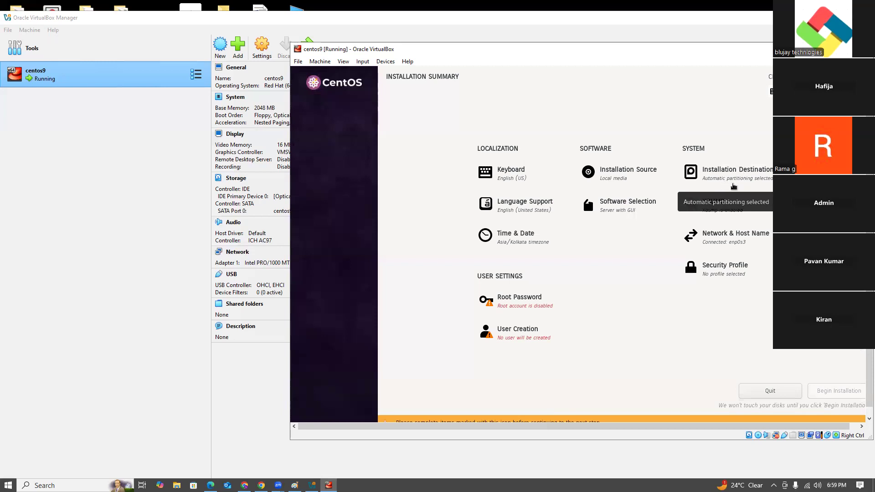
left_click(618, 210)
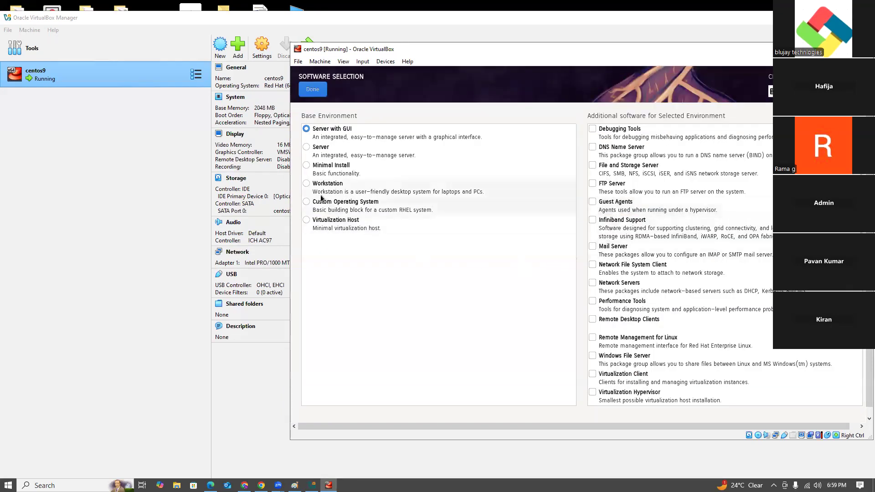
left_click(308, 168)
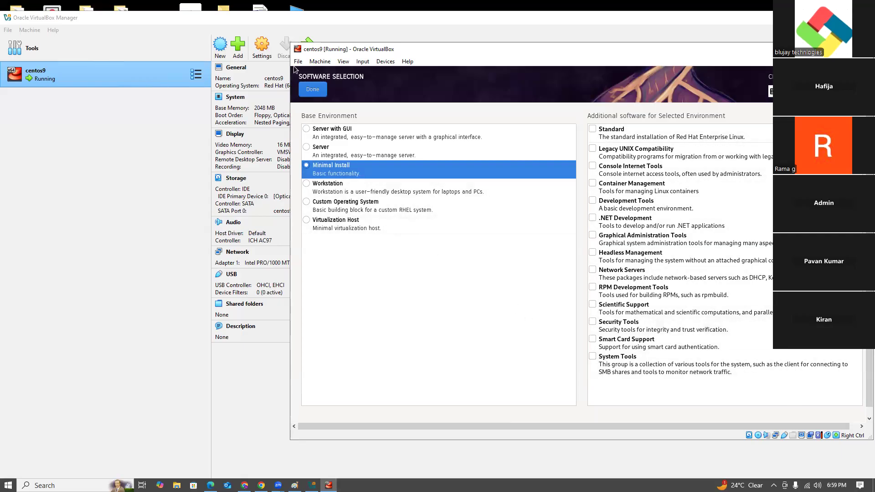
left_click(312, 89)
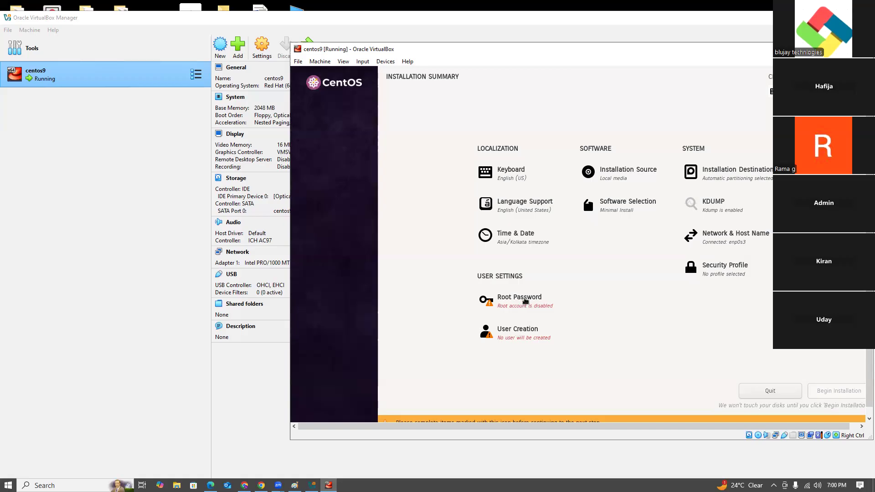
- Unlock the root account with the root password entered and confirmed, and begin the CentOS installation
left_click(525, 301)
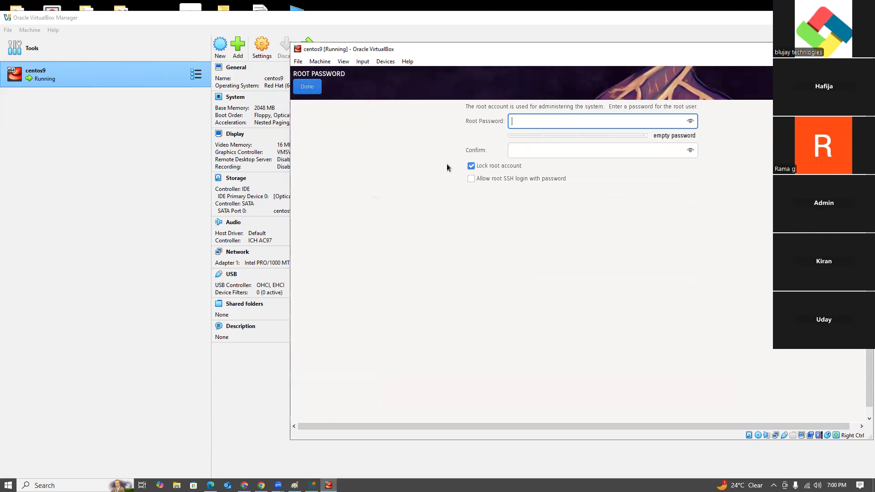
left_click(471, 167)
type("redhat")
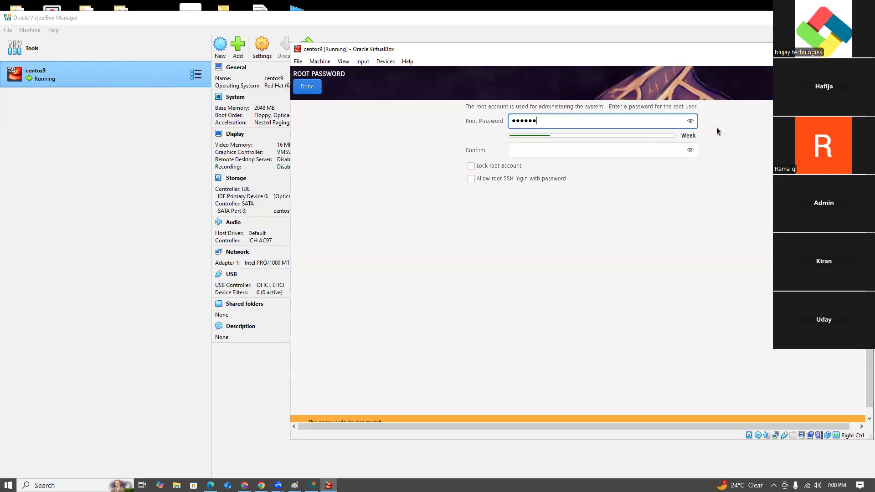
left_click(690, 122)
left_click(542, 150)
type("redhat")
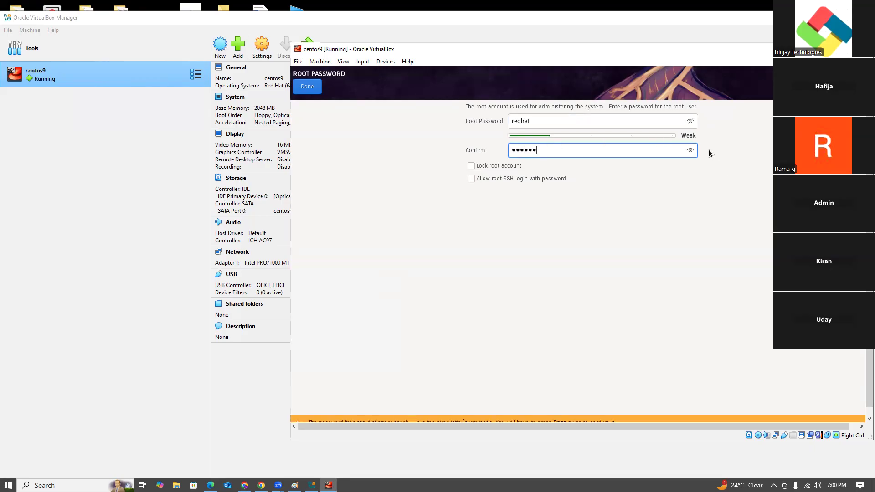
left_click(690, 151)
left_click(304, 88)
left_click(304, 89)
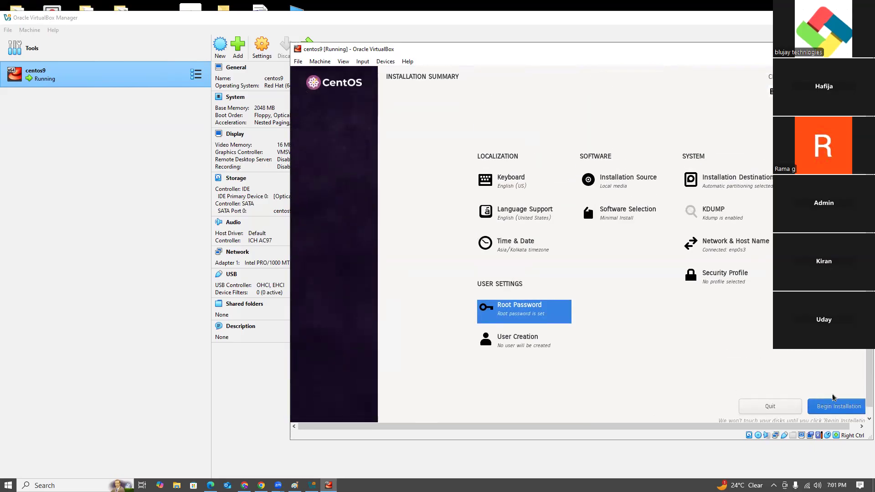
left_click(831, 407)
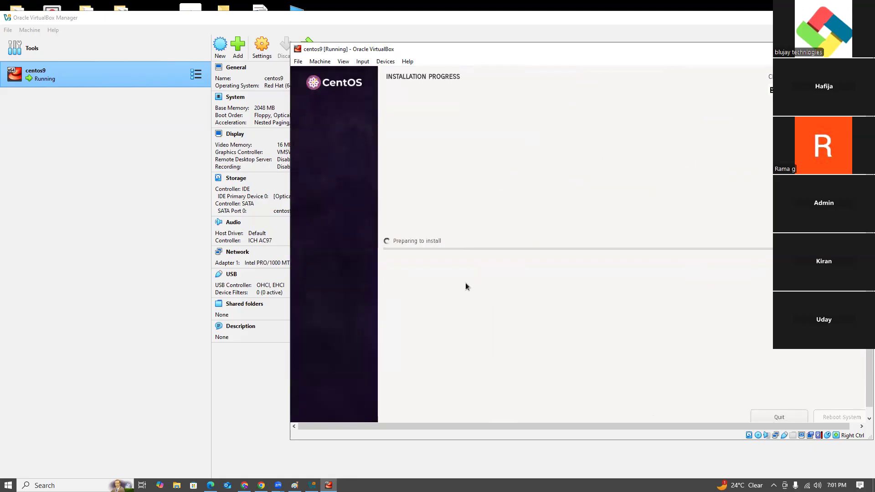
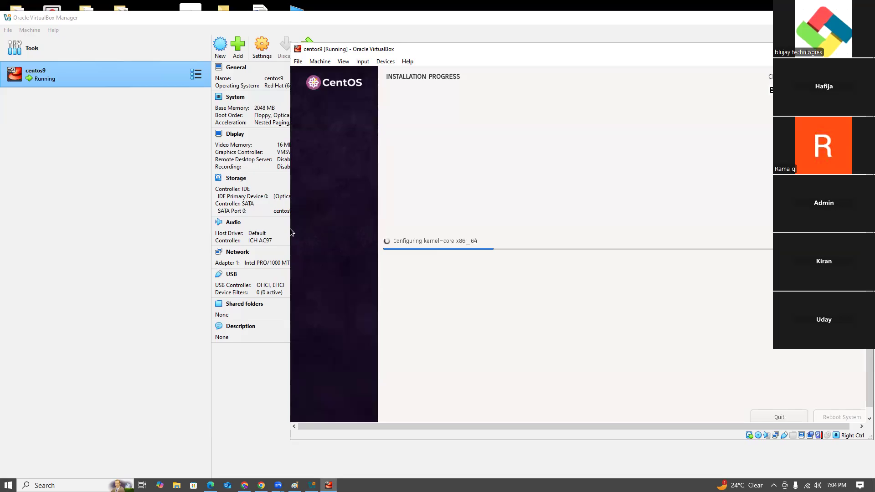
- Switch to Paint, draw a light blue rectangle below the last line of notes, and label it "Centos7"
left_click(295, 485)
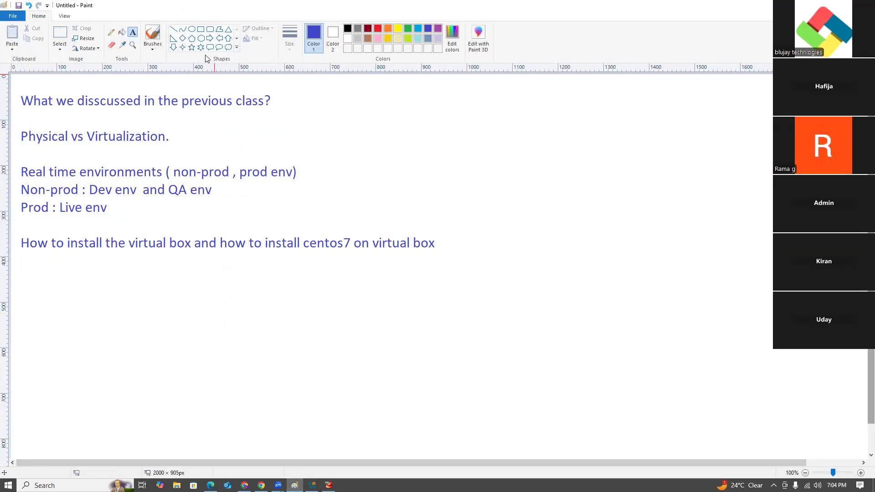
left_click(200, 29)
left_click(418, 29)
left_click_drag(375, 266, 501, 287)
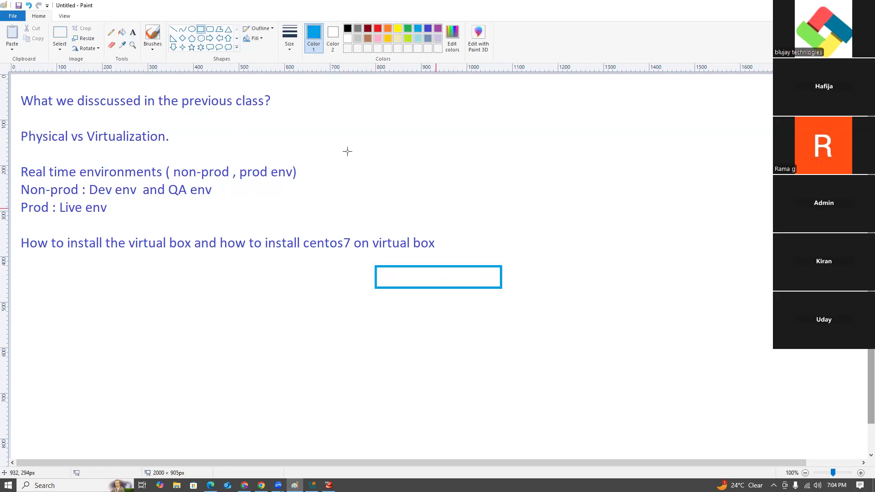
left_click(133, 32)
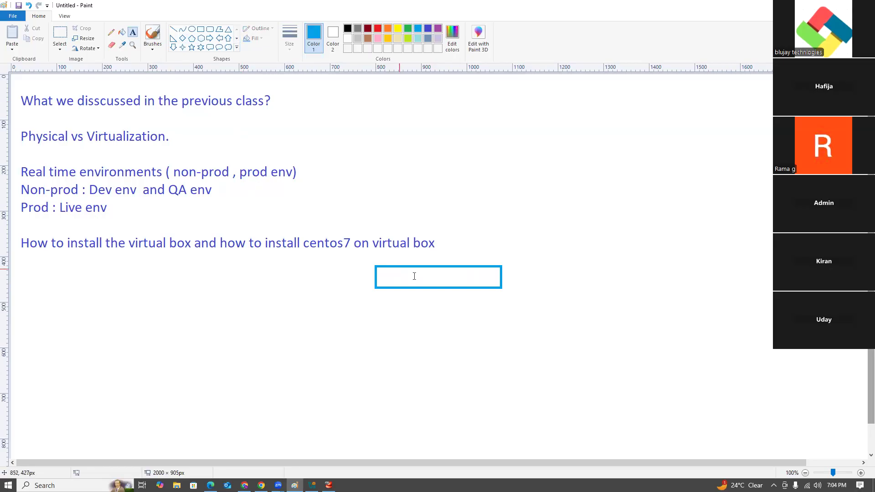
left_click(398, 268)
type("Centos7")
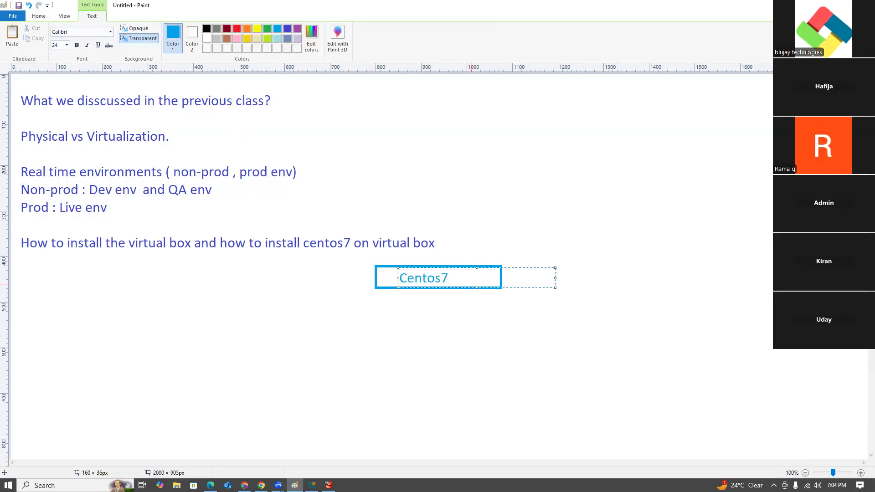
left_click(466, 369)
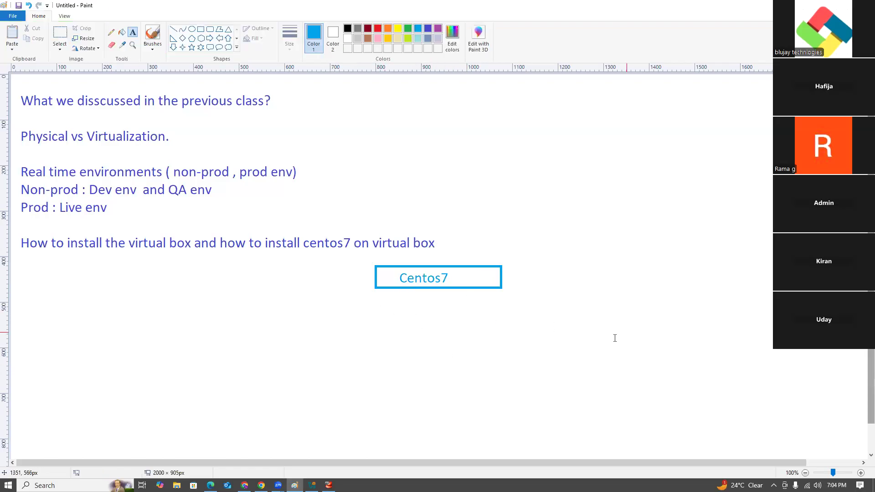
- Add the text "linux os installation on a ovm" beside the Centos7 label, with its text box widened to fit one line
left_click_drag(457, 269, 562, 290)
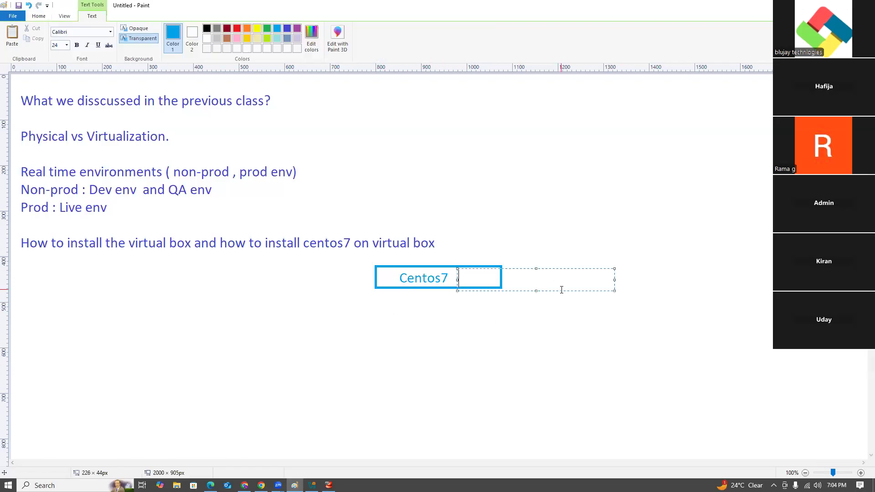
type("linux ")
type("os insta")
type("llation on ")
type("a ")
type("ovm")
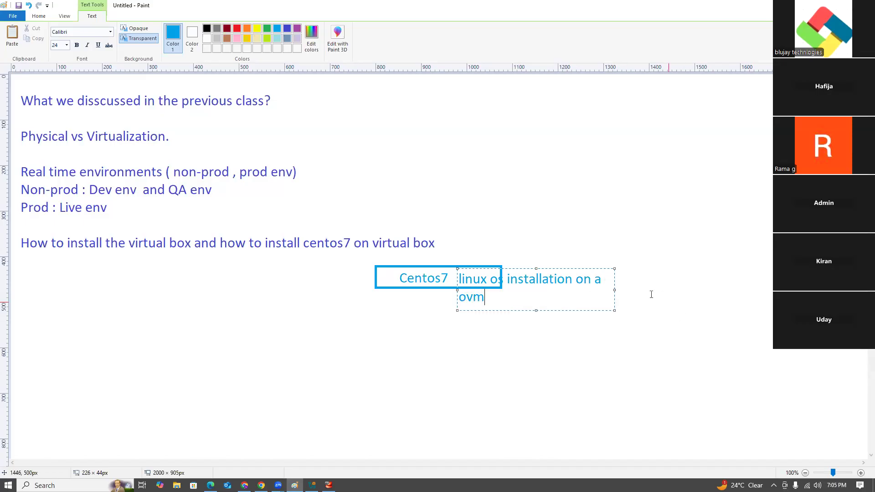
left_click_drag(614, 289, 674, 289)
left_click(615, 357)
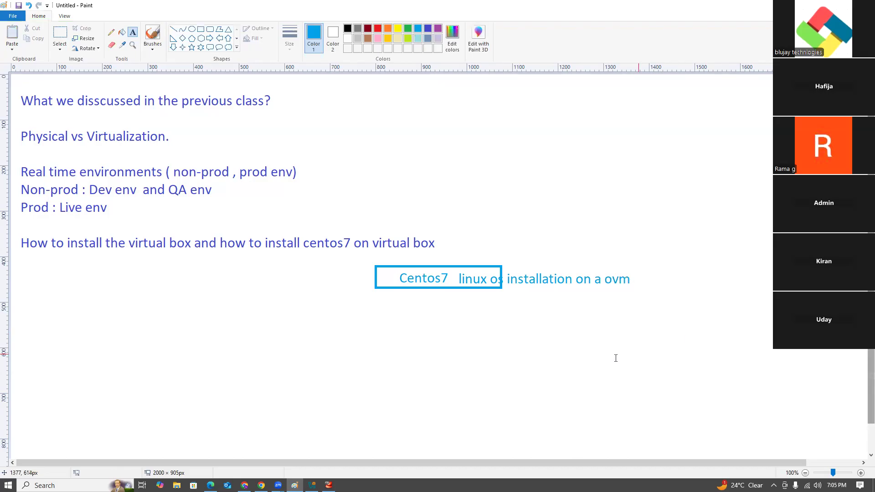
- Create a large text box below the Centos7 rectangle and write "oracle virtual box down and install" in it
left_click_drag(417, 297, 666, 409)
type("orac")
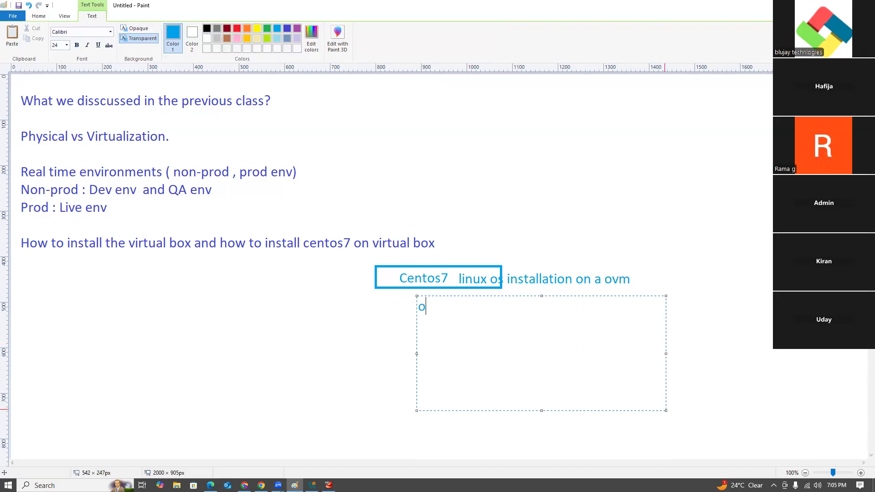
type("le")
key("BackSpace")
key("BackSpace")
key("BackSpace")
type("cle virut")
key("BackSpace")
key("BackSpace")
type("tual box d")
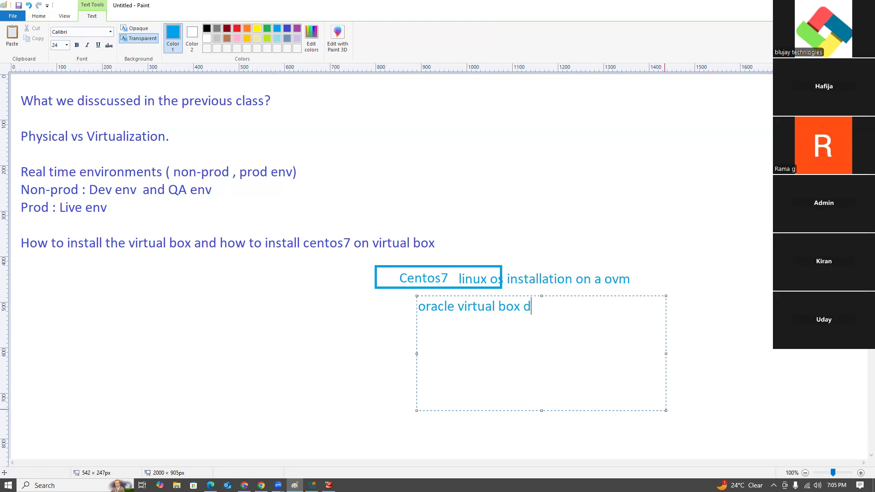
type("own and install")
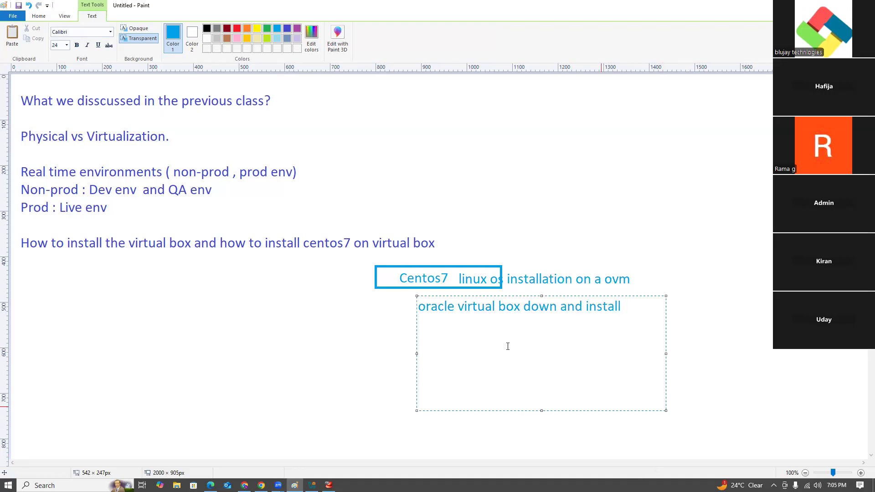
- Insert "VS c++ 2019 software needs to install before installing the ovm" above the oracle virtual box line, leaving a blank line before it
left_click(420, 306)
key("Return")
key("Return")
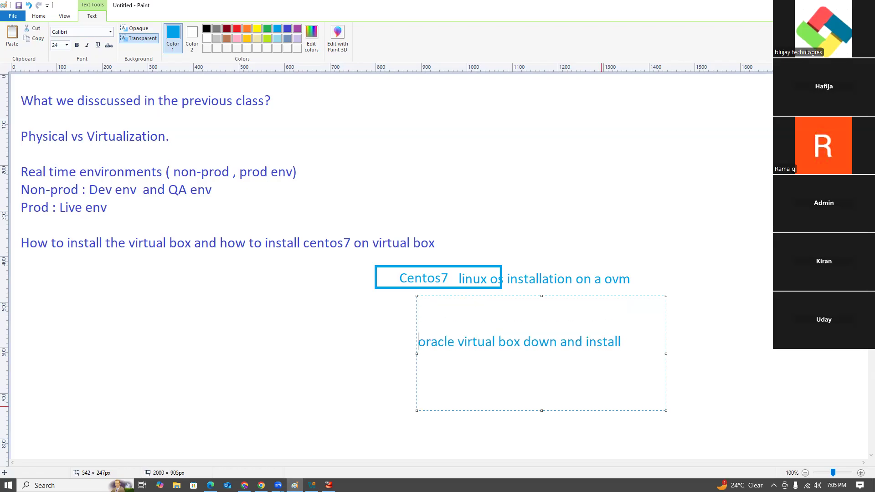
key("Up")
type("VS c++ 2019 soft")
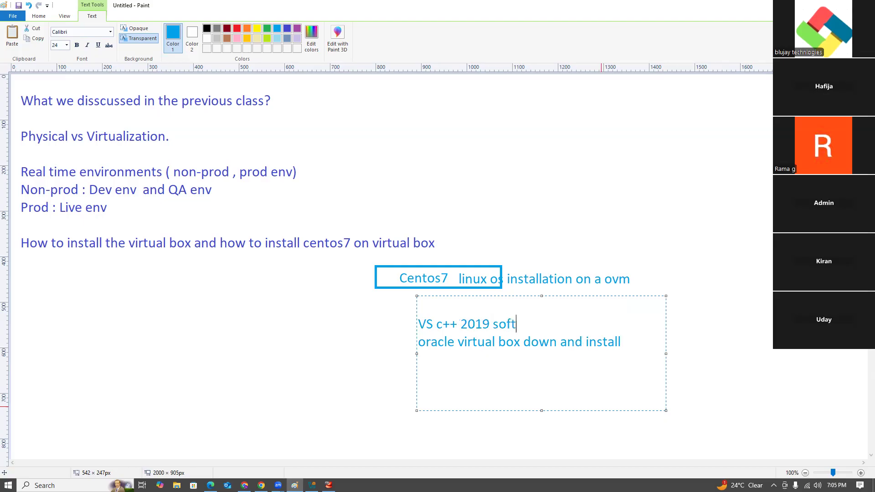
type("ware needs to ")
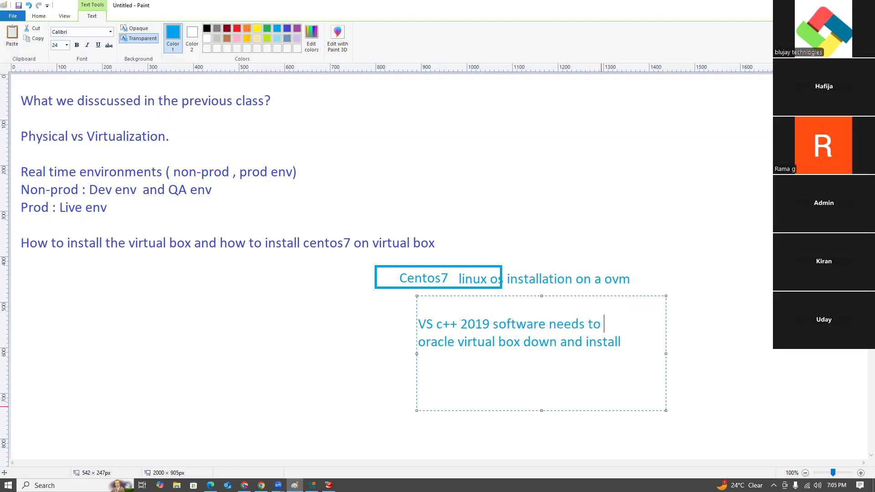
type("install before installing he")
key("BackSpace")
key("BackSpace")
key("BackSpace")
type("the vi")
key("BackSpace")
key("BackSpace")
type("or")
key("BackSpace")
type("vm")
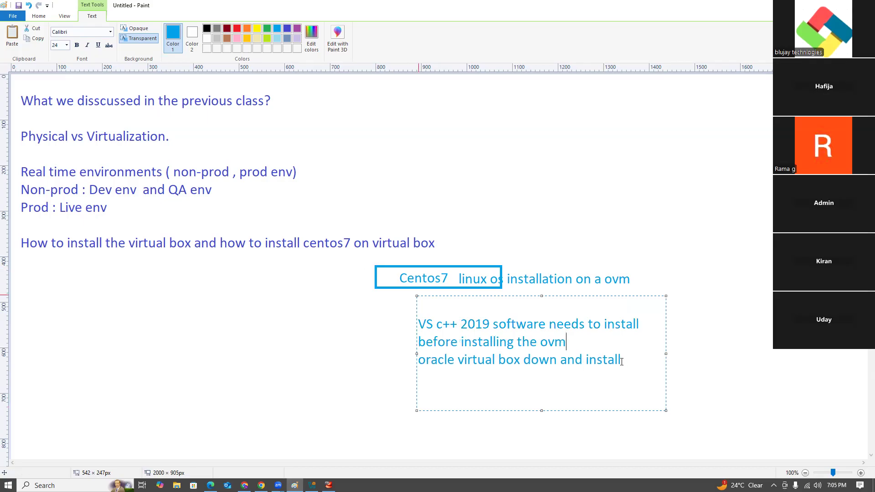
type(" ( dependen")
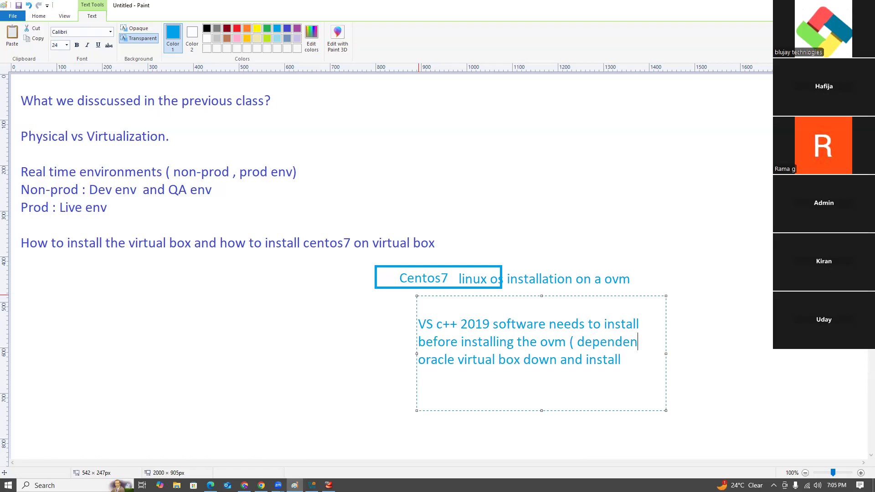
type("cy package)")
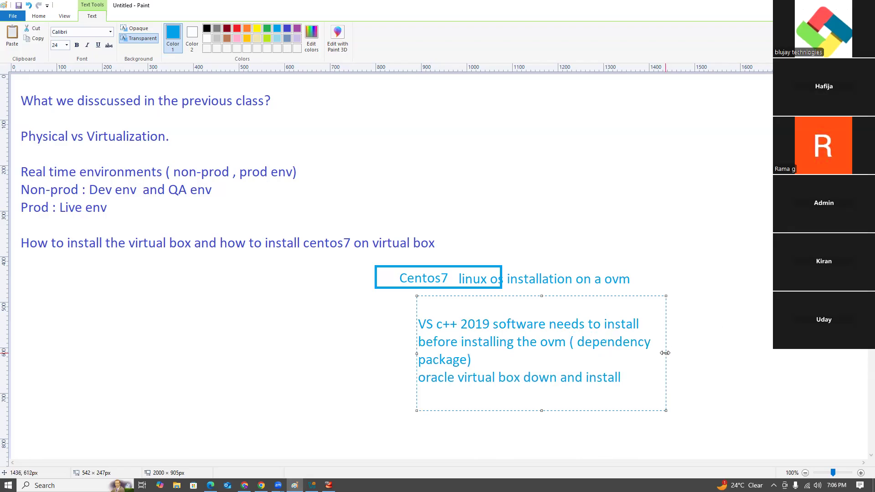
- Append "( dependency package)" to the VS c++ 2019 line and widen the text box both ways so the line fits unwrapped
left_click_drag(665, 353, 855, 353)
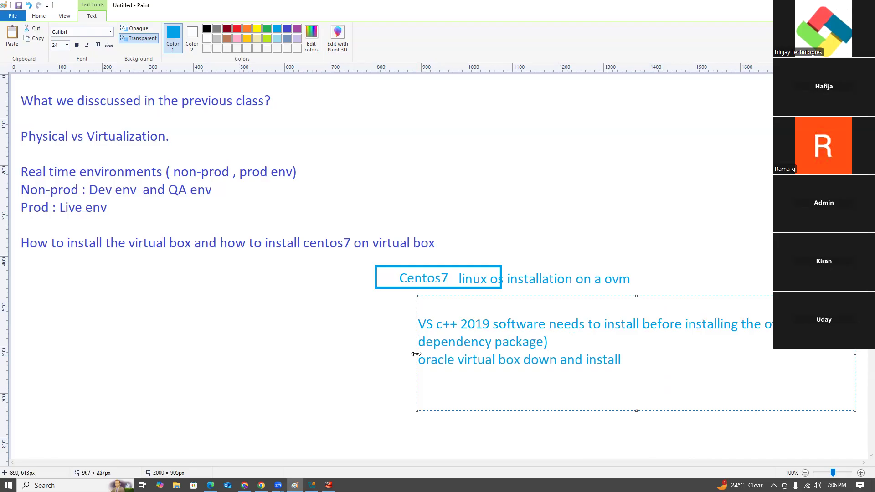
left_click_drag(416, 354, 132, 353)
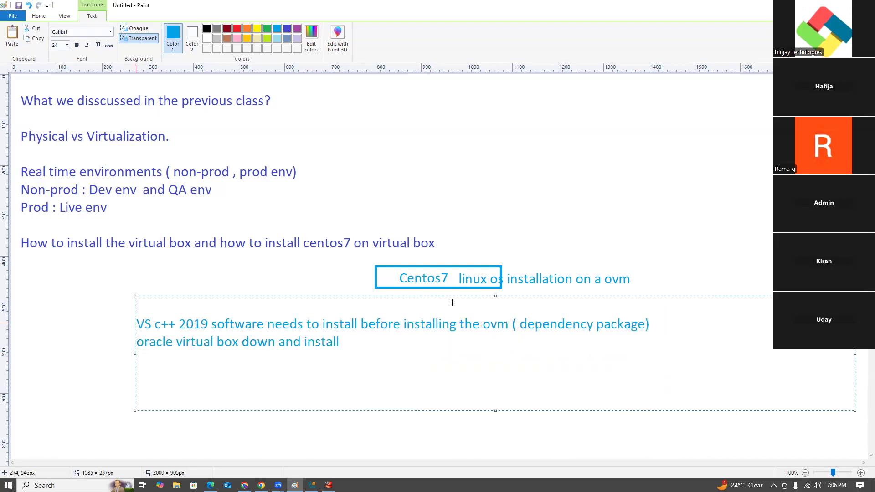
left_click(696, 230)
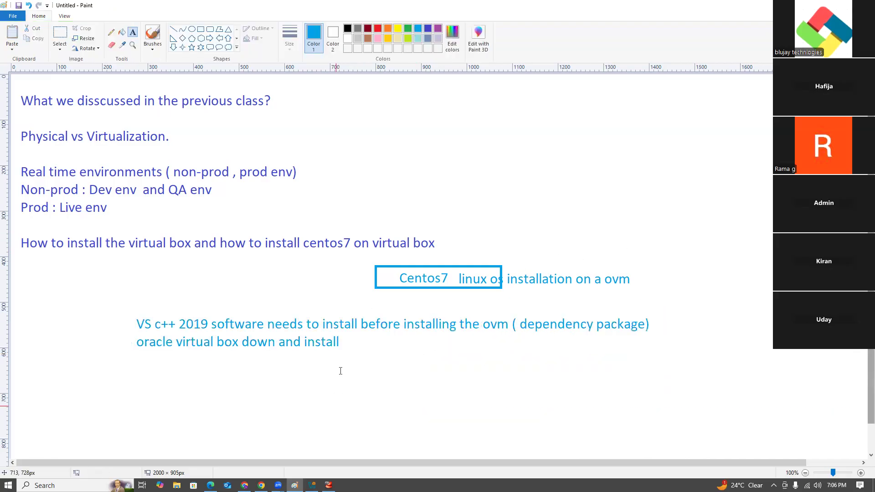
- Add the line "Download the centos 9 iso : keep it ready for installation." below the oracle virtual box note, widening its box to one line
left_click(346, 339)
left_click(327, 399)
left_click_drag(137, 349, 473, 427)
type("Downl")
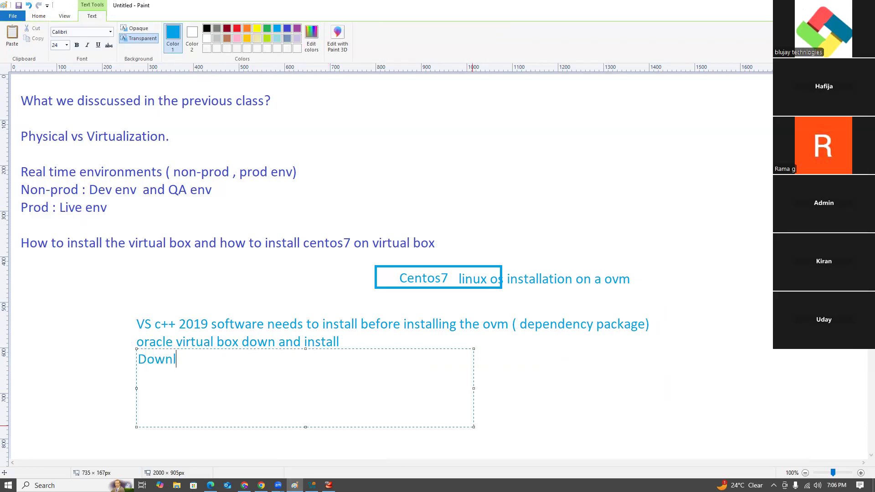
type("oad the cento")
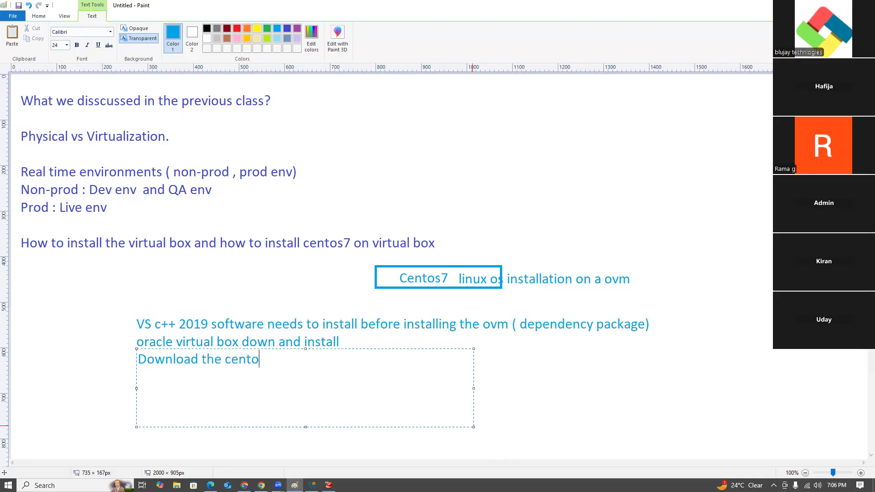
type("s 9 iso : keep it re")
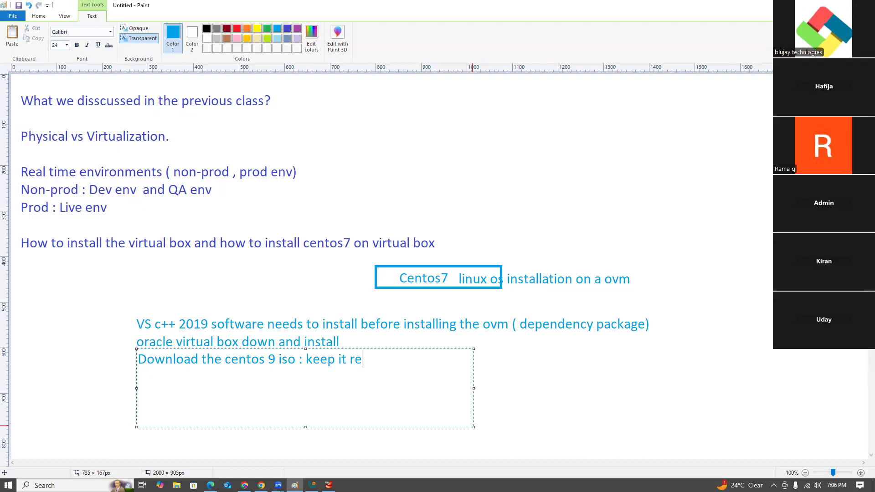
type("ady for installation.")
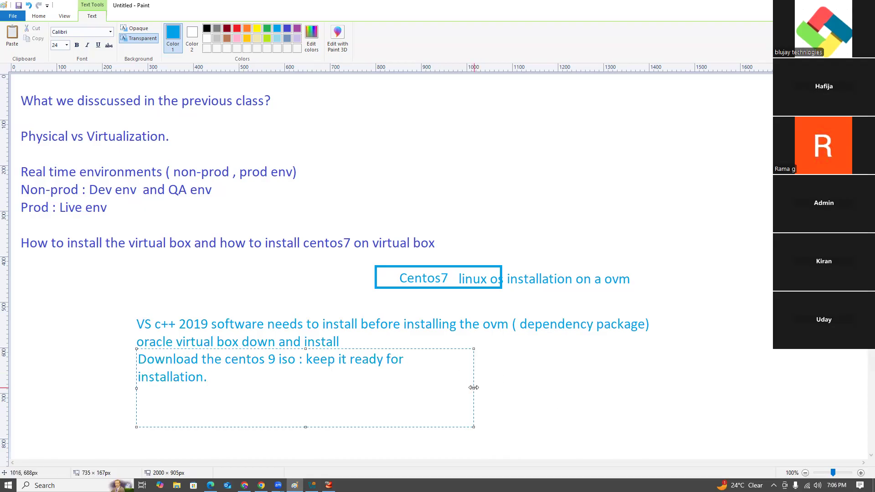
left_click_drag(473, 387, 569, 389)
left_click(724, 392)
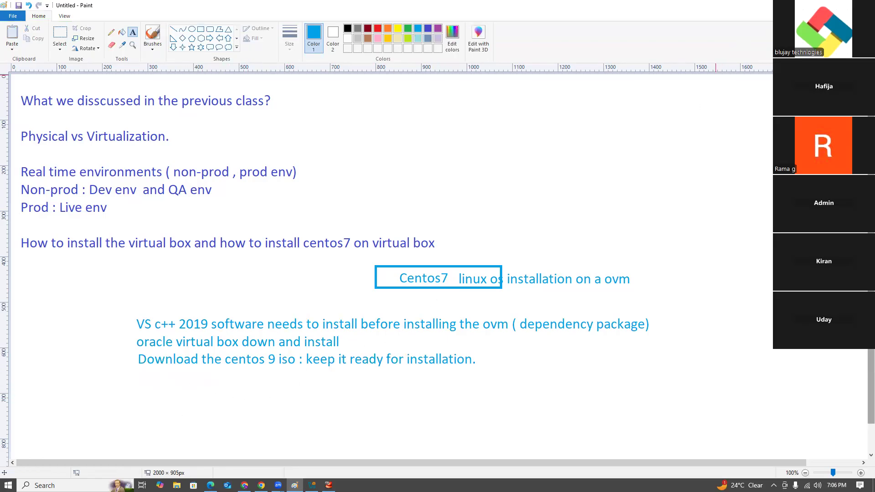
- Leave Paint, review the download links shared in the AWS DevOps Batch-50 chat on WhatsApp Web, and return to VirtualBox
left_click(822, 5)
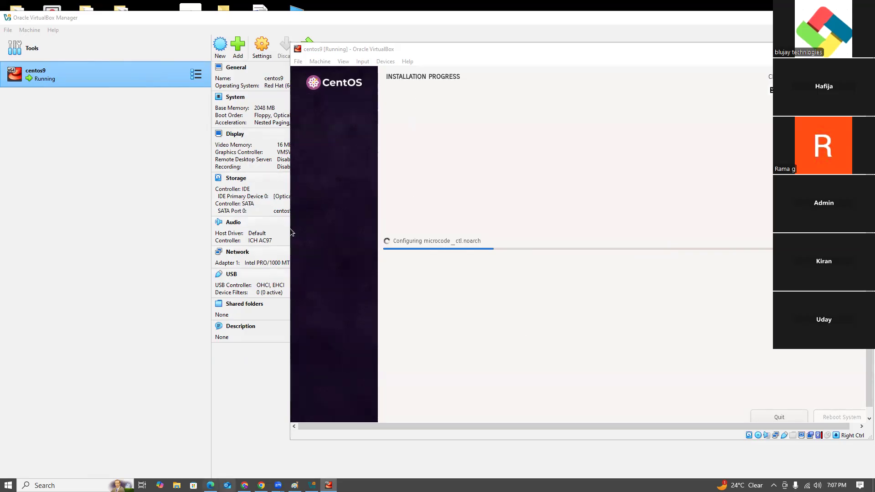
left_click(245, 485)
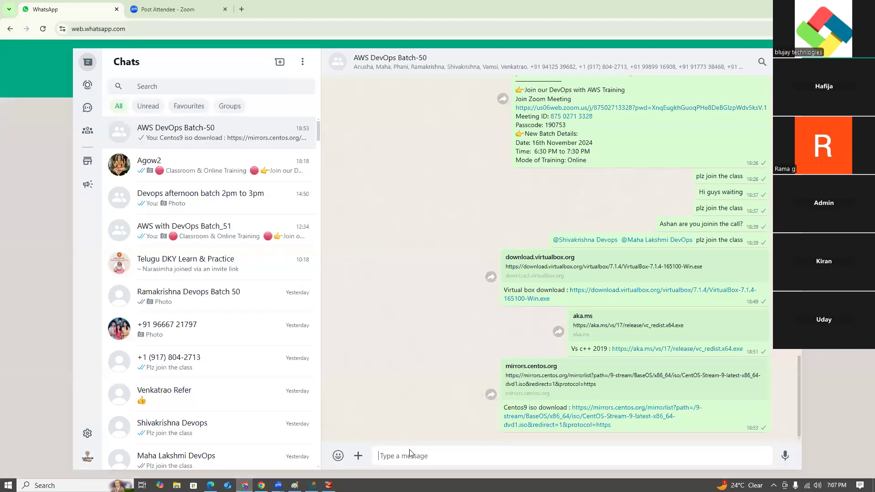
scroll(516, 372, "up", 5)
scroll(573, 119, "down", 5)
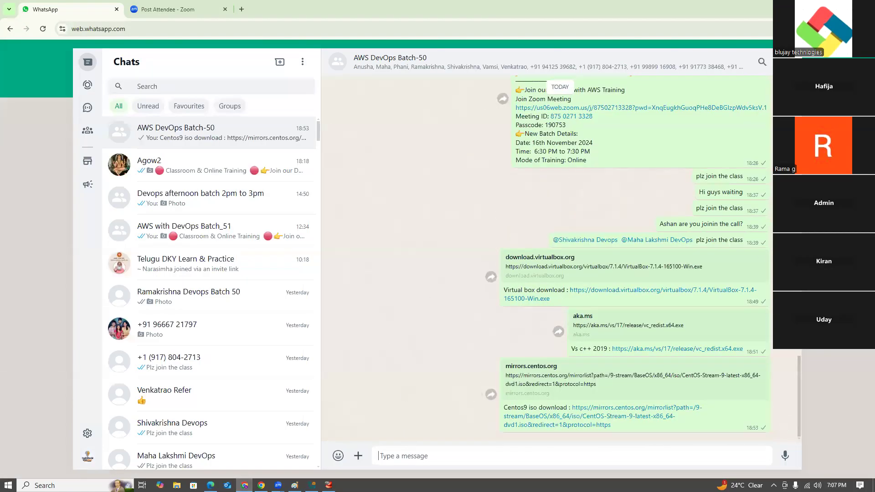
key("alt+Tab")
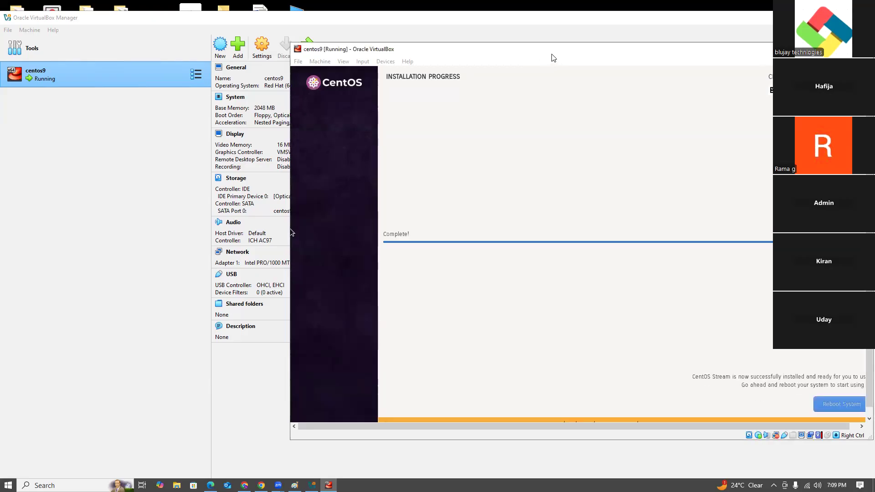
- Move the centos9 machine window to expose its controls and reboot the newly installed system
left_click_drag(549, 54, 479, 43)
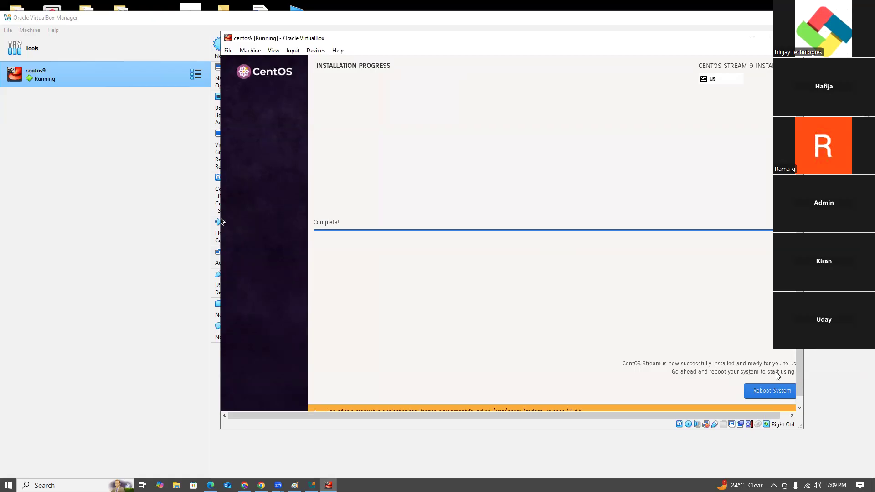
left_click(768, 392)
left_click(769, 393)
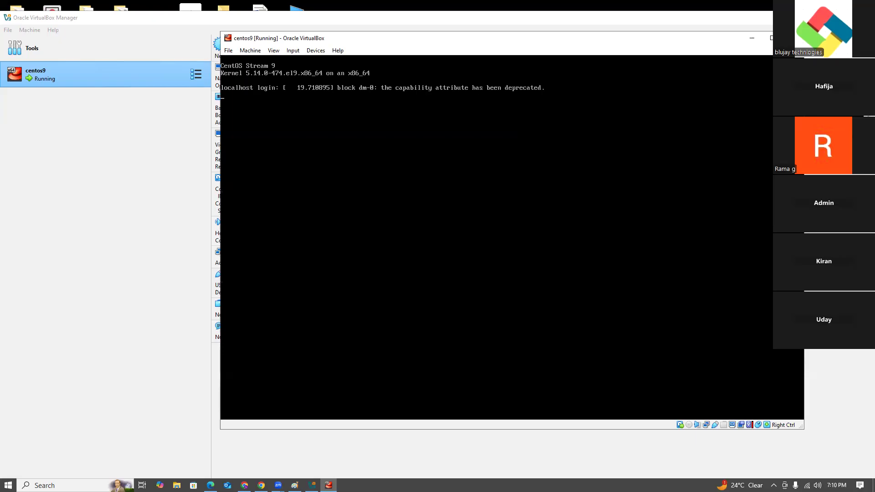
- Log in to the CentOS Stream 9 console as root with the root password
key("Return")
type("root")
key("Return")
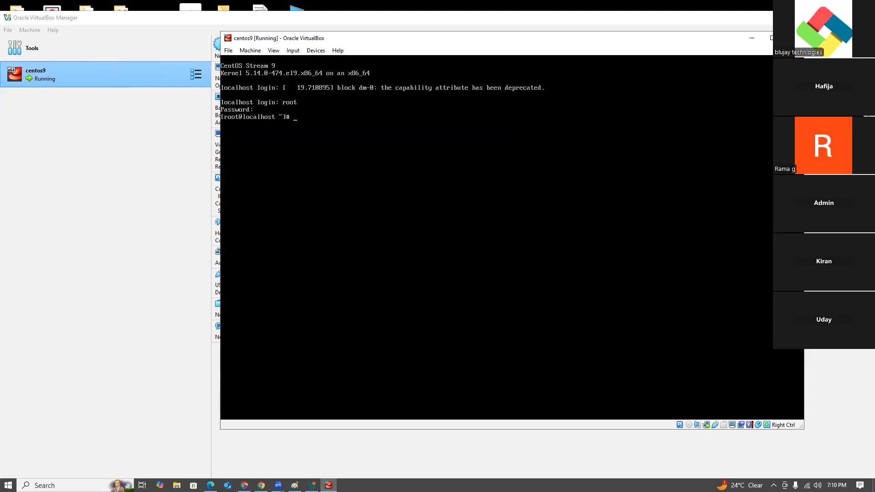
- Clear the console and check the installed OS release with cat /etc/redhat-release
key("ctrl+l")
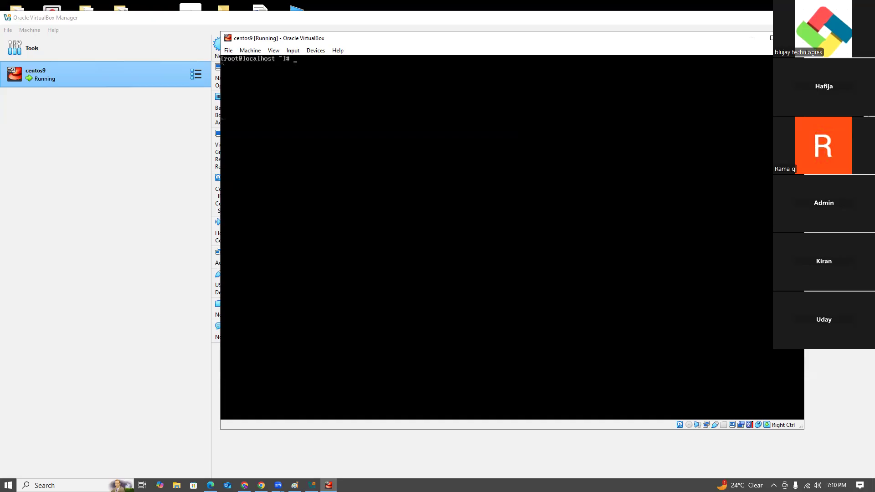
type("cat /etc/redhat-release")
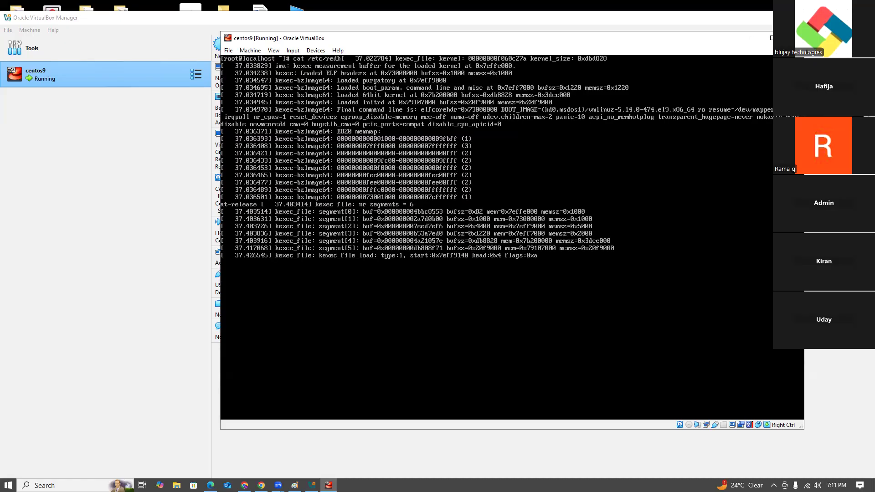
key("Return")
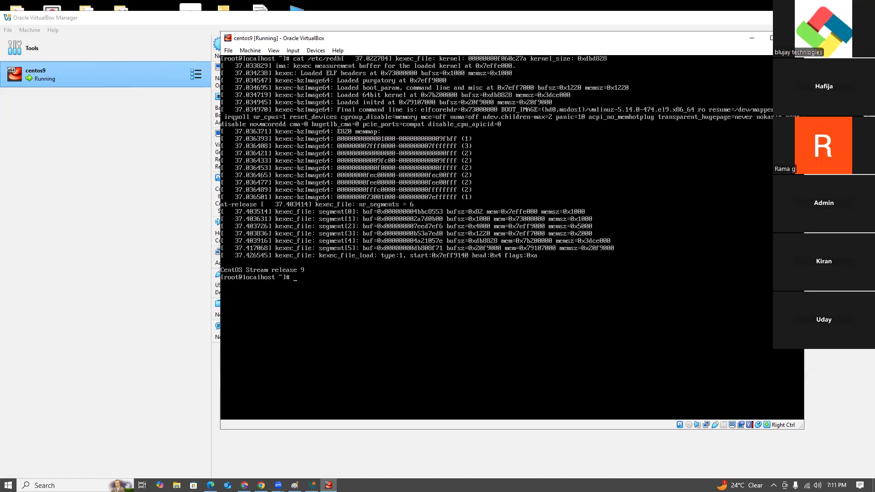
- Clear the console again and display the release file with cat /etc/redhat-release on the clean screen
key("ctrl+l")
type("cat ")
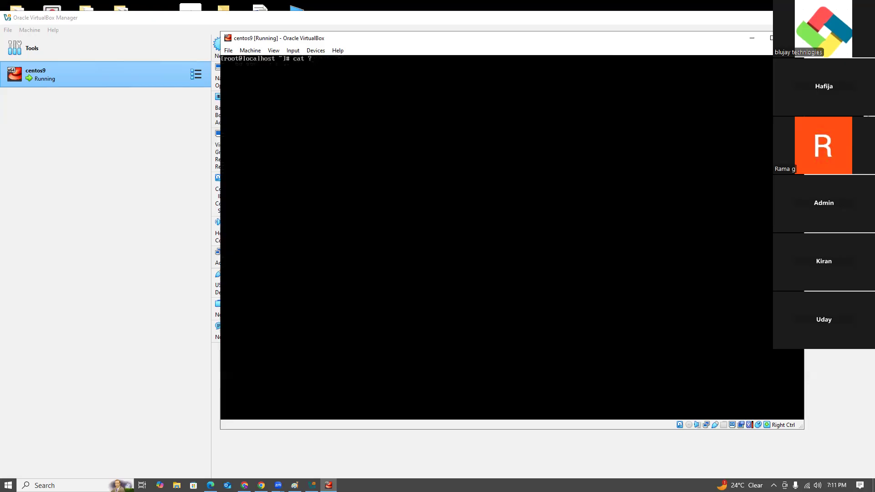
type("/etc/redhat-release")
key("Return")
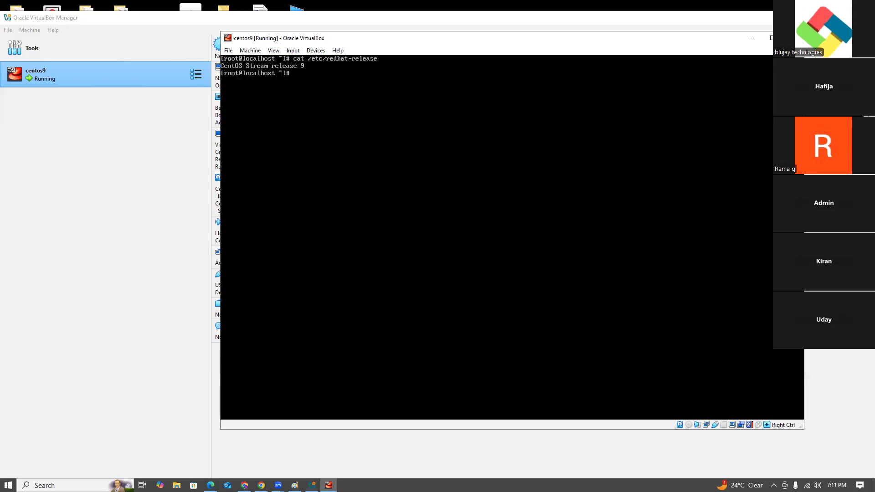
- Switch to File Explorer and open the Linux+AWS WorkShop presentation from the Desktop's Linux and AWS Workshop folder
left_click(177, 485)
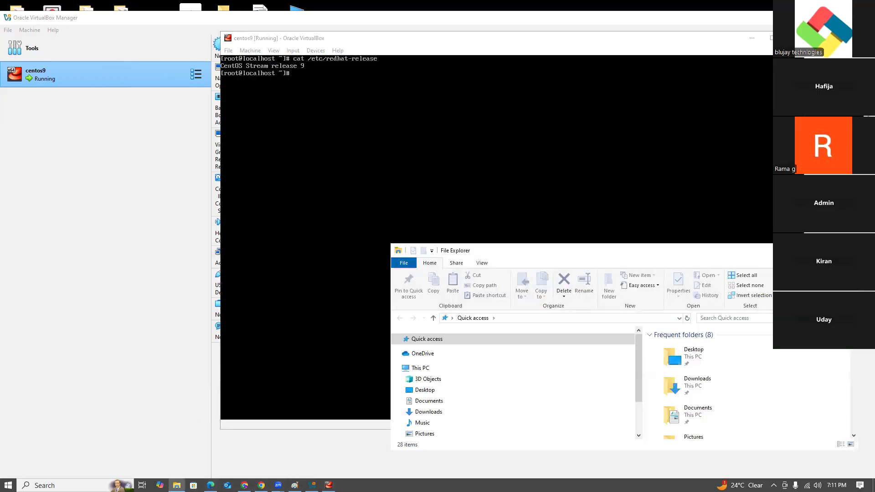
left_click(826, 250)
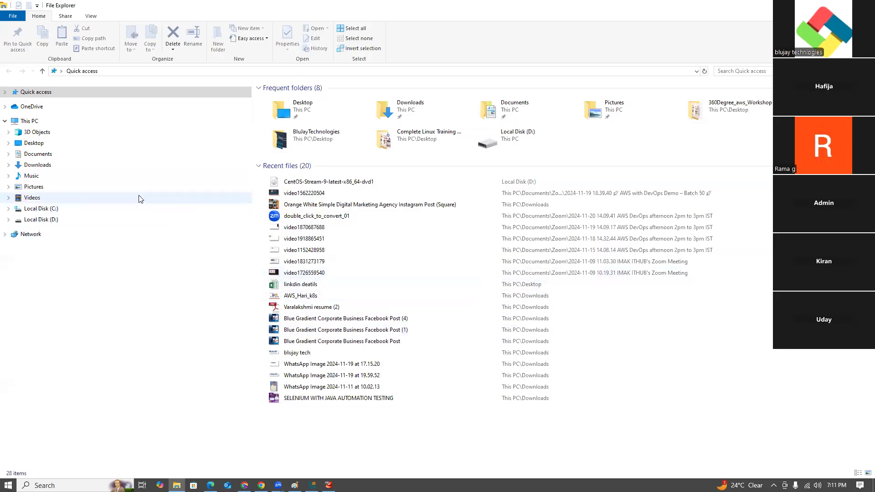
left_click(142, 143)
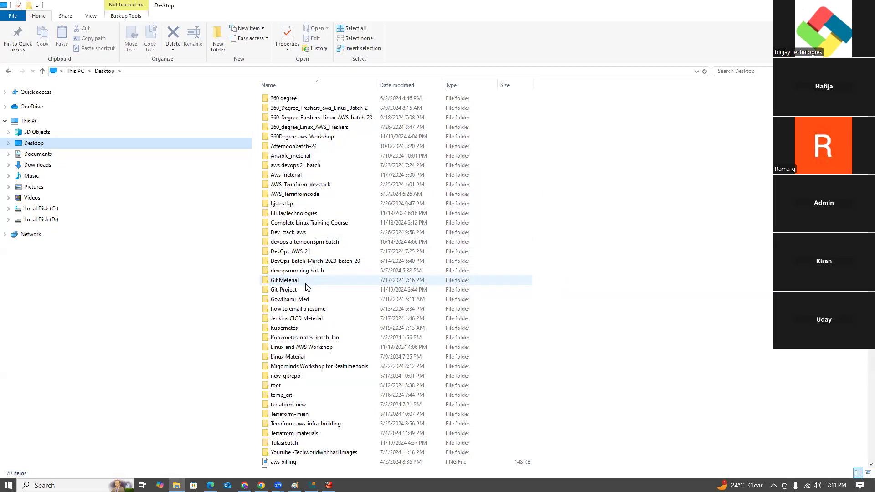
double_click(319, 348)
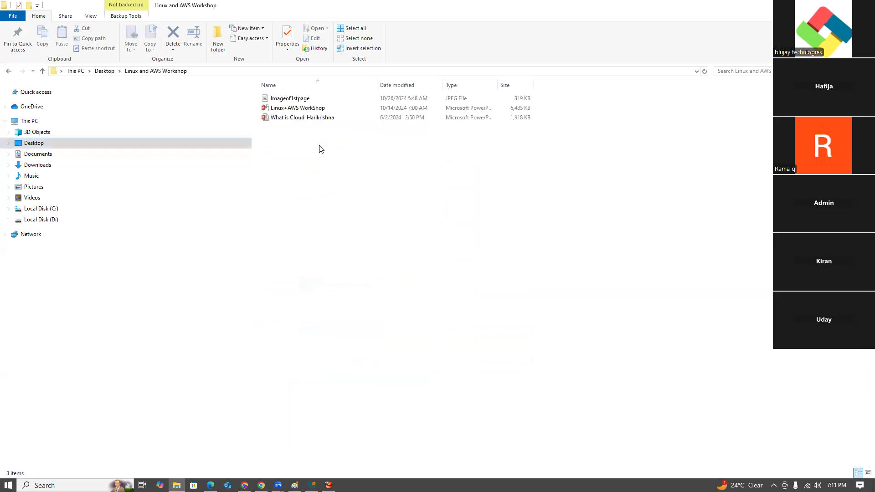
double_click(318, 109)
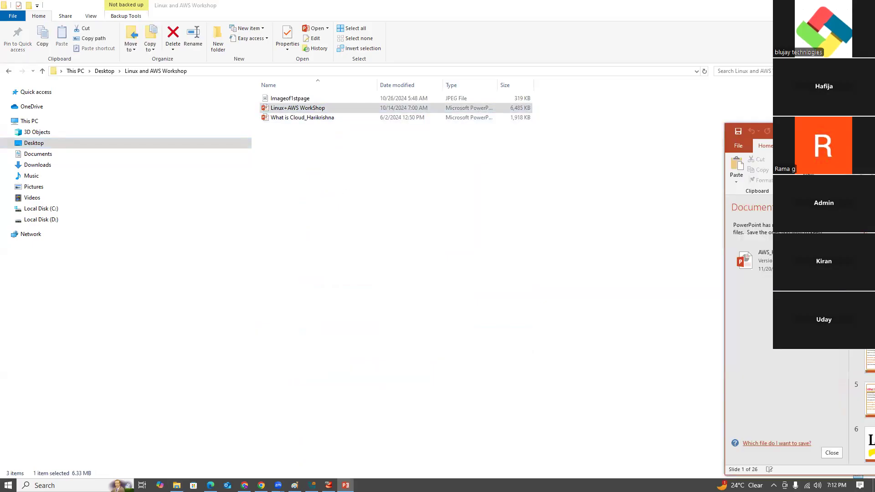
- Present the slide show full screen on the shared display and advance past the Linux Architecture slide to the Linux commands cheat sheet
key("F5")
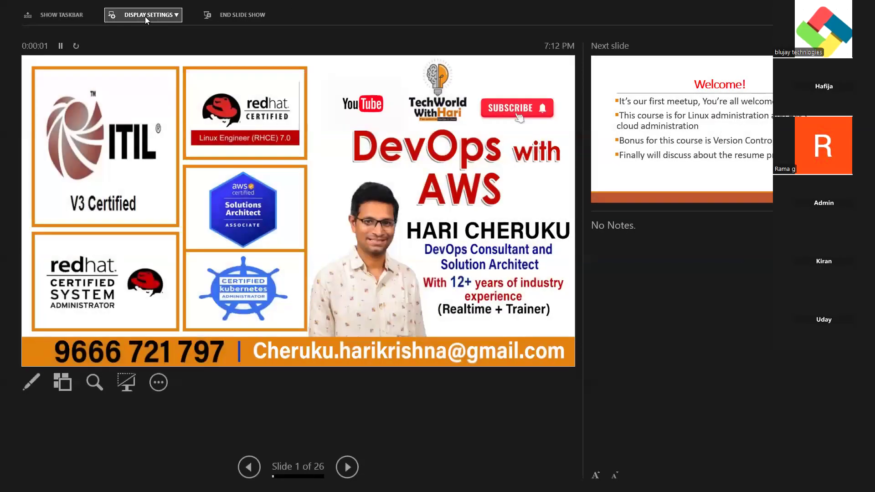
left_click(145, 17)
left_click(146, 32)
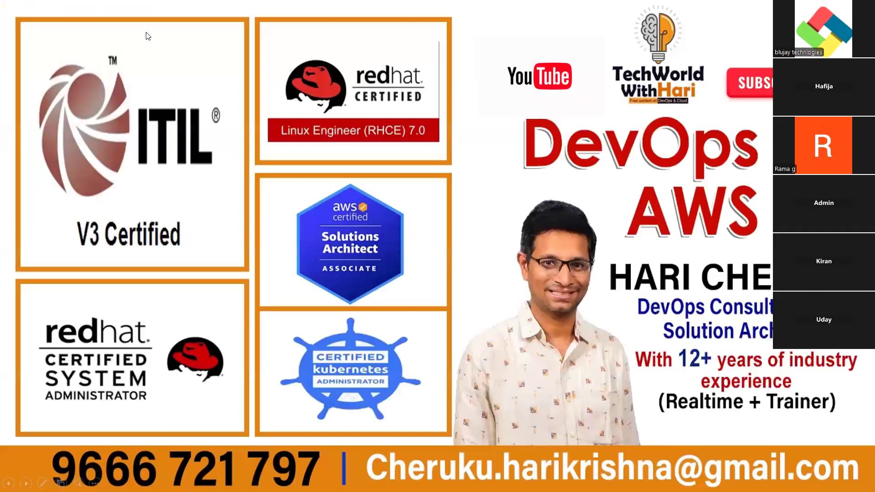
key("Right")
key("Right")
key("Right")
key("Right")
key("Right")
key("Right")
key("Right")
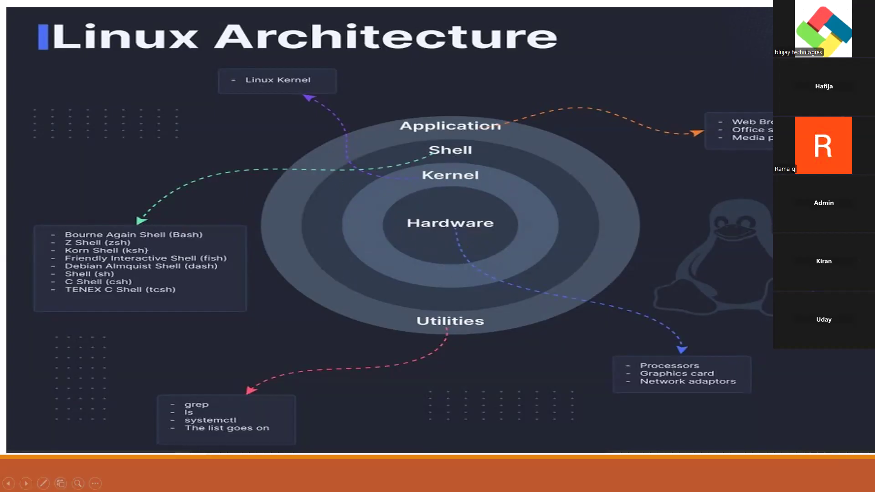
key("Right")
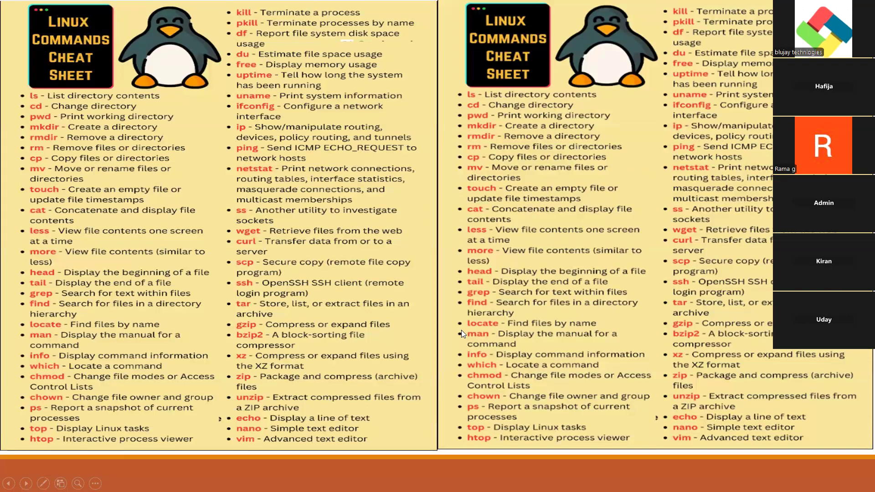
- Restart the slide show from the commands cheat sheet slide and show it full screen on the shared display
key("Escape")
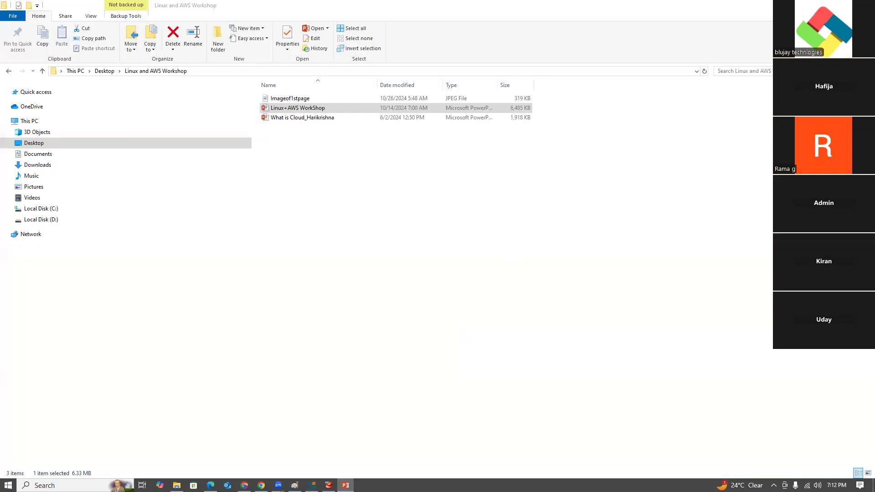
key("shift+F5")
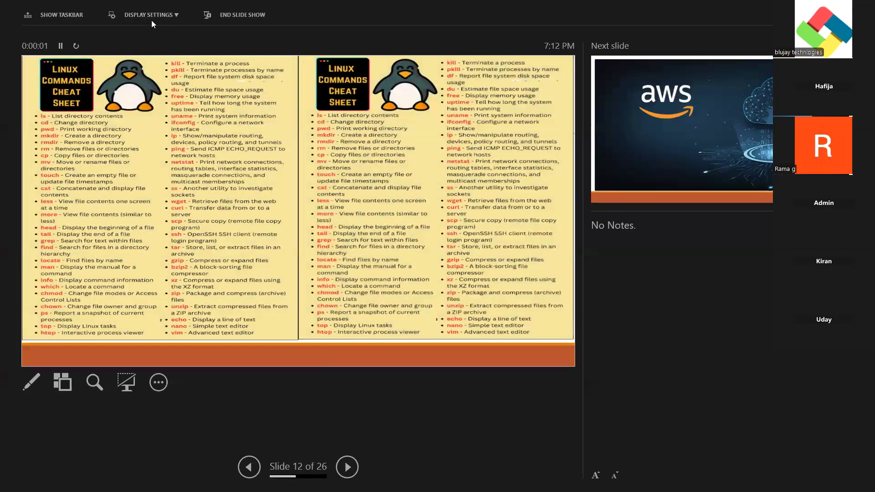
left_click(150, 16)
left_click(159, 33)
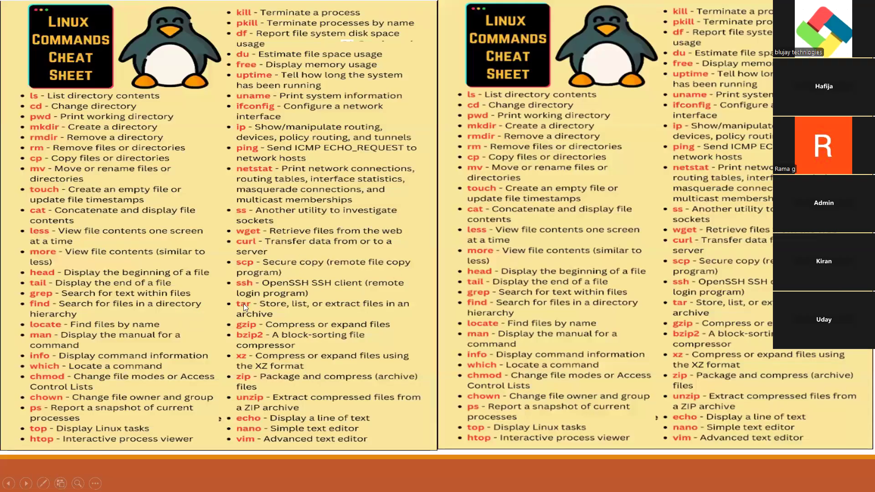
- Present the Linux Architecture slide full screen to review the shell, kernel and utilities layers, and end the show
key("Escape")
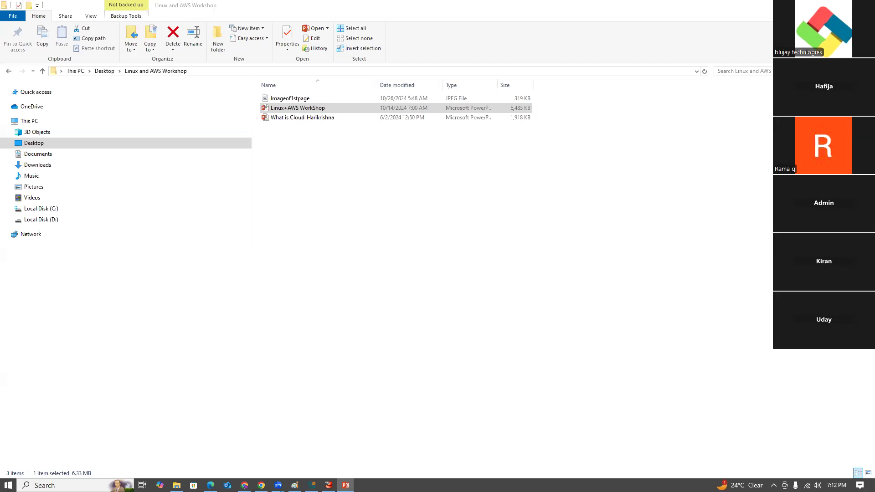
key("alt+Tab")
left_click(150, 16)
left_click(155, 33)
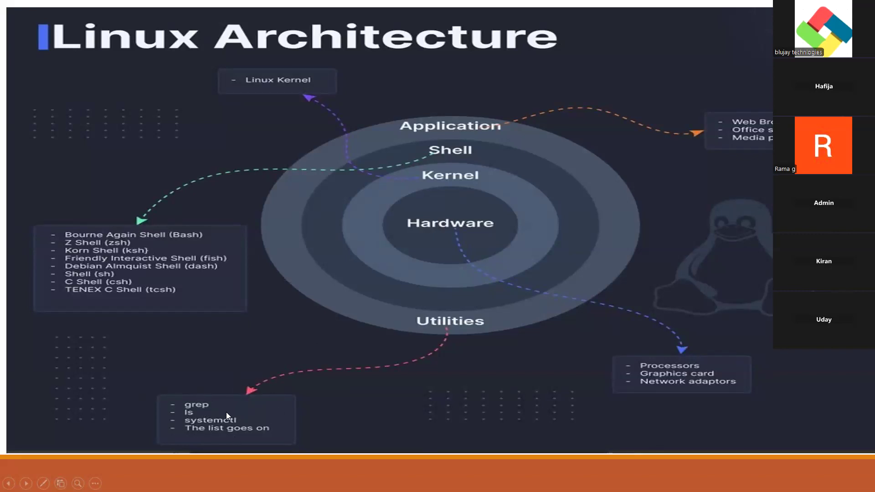
key("Escape")
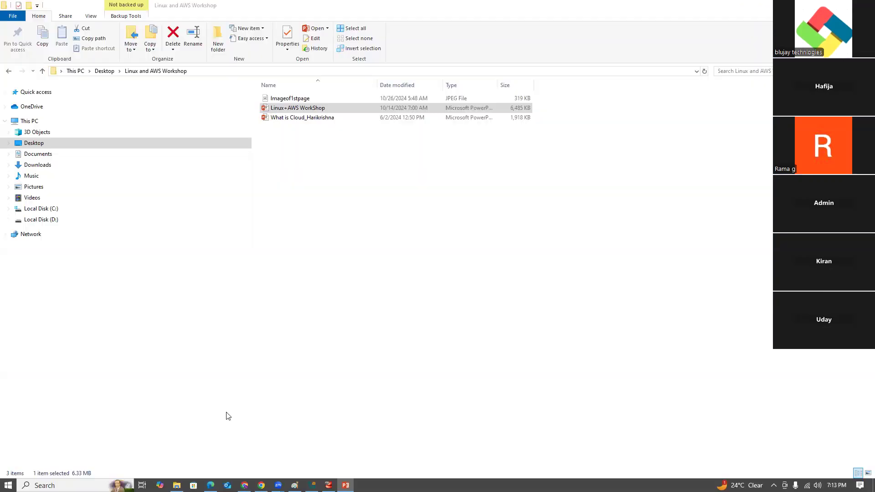
- Return to the centos9 virtual machine console and display the current shell with echo $SHELL
left_click(823, 5)
left_click(367, 219)
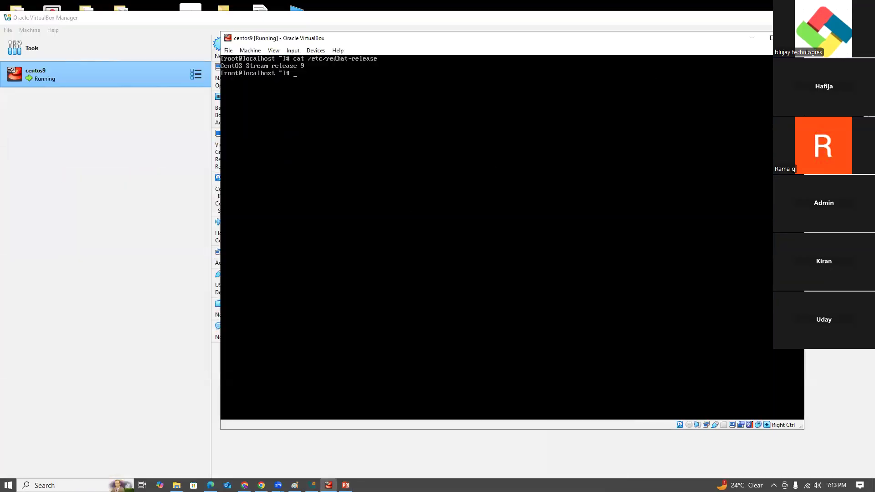
type("c")
key("BackSpace")
type("echo $SHELL")
key("Return")
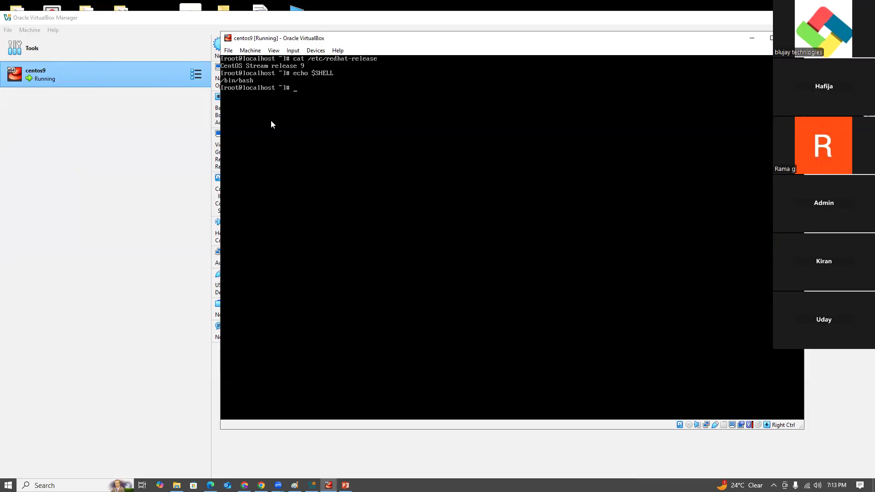
- Show the OS release once more by running cat /etc/redhat-release below the shell output
type("cat /etc/redh")
key("Tab")
key("Return")
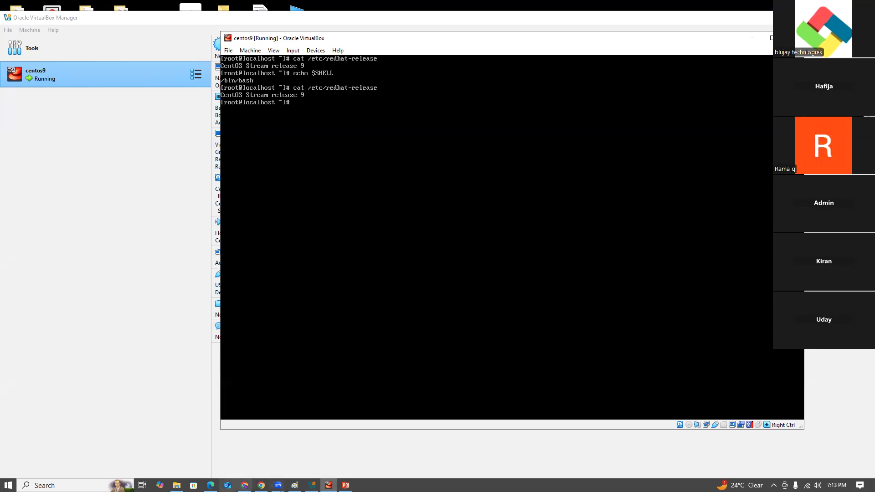
- Switch to File Explorer and search the Downloads folder for met and for Linux
left_click(177, 485)
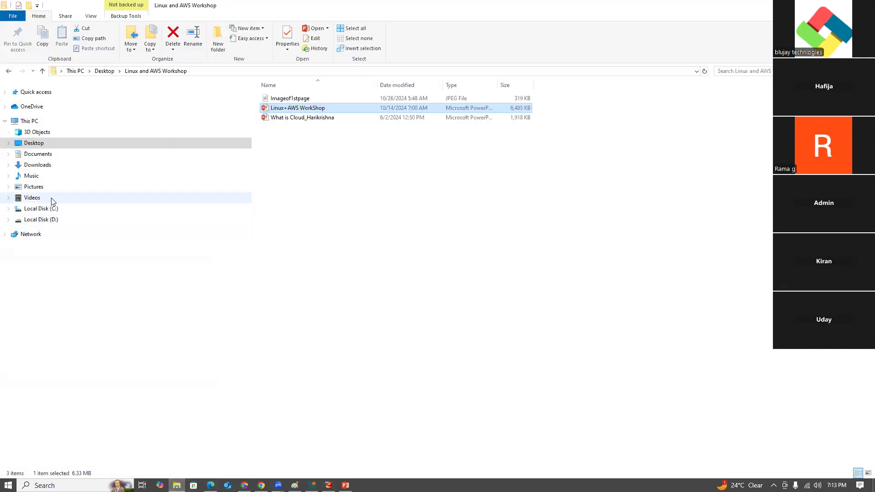
left_click(46, 169)
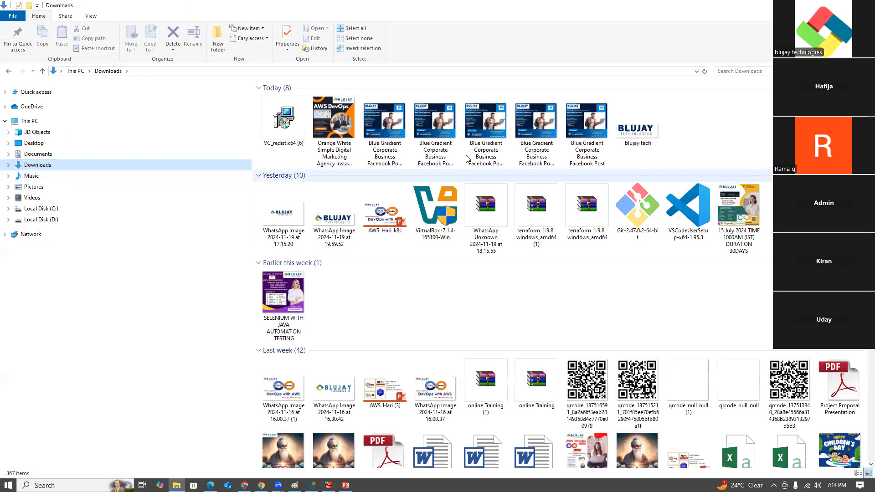
left_click(723, 69)
type("met")
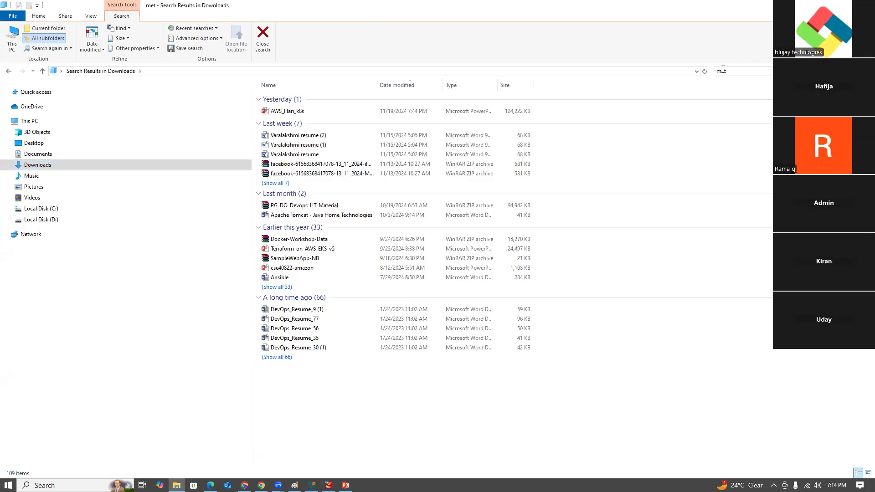
key("BackSpace")
key("BackSpace")
key("BackSpace")
type("Linux")
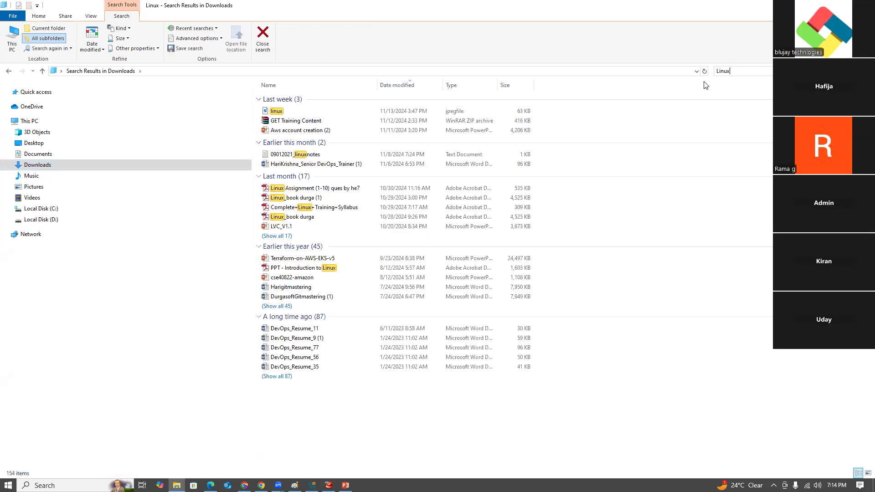
type("===")
key("BackSpace")
key("BackSpace")
key("BackSpace")
key("BackSpace")
key("BackSpace")
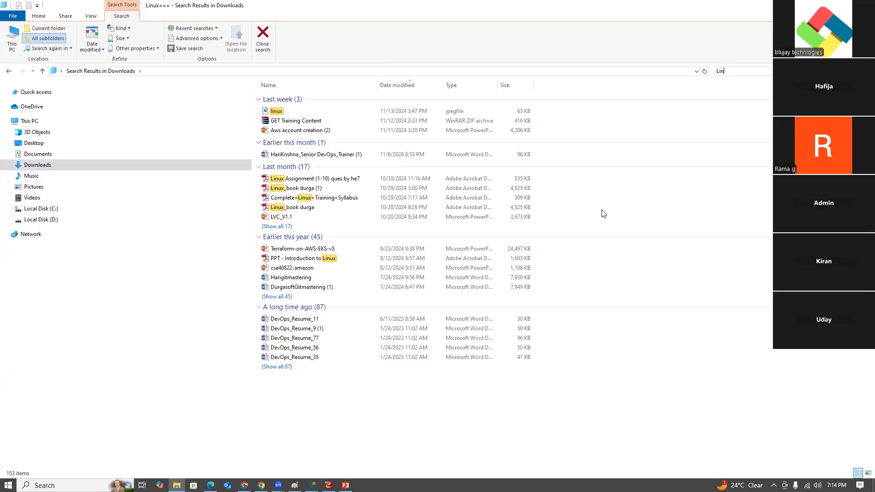
type("Linux")
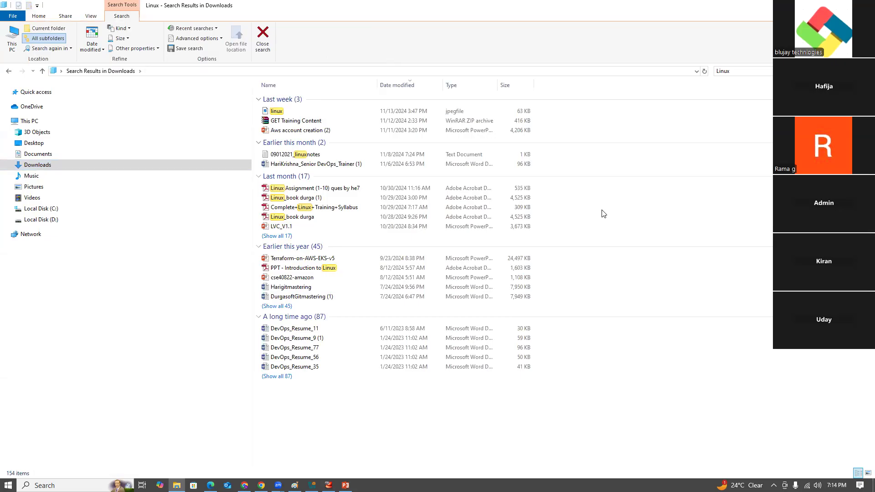
- Search the Downloads folder for day3 and clear the search
key("BackSpace")
key("BackSpace")
key("BackSpace")
key("BackSpace")
key("BackSpace")
type("day")
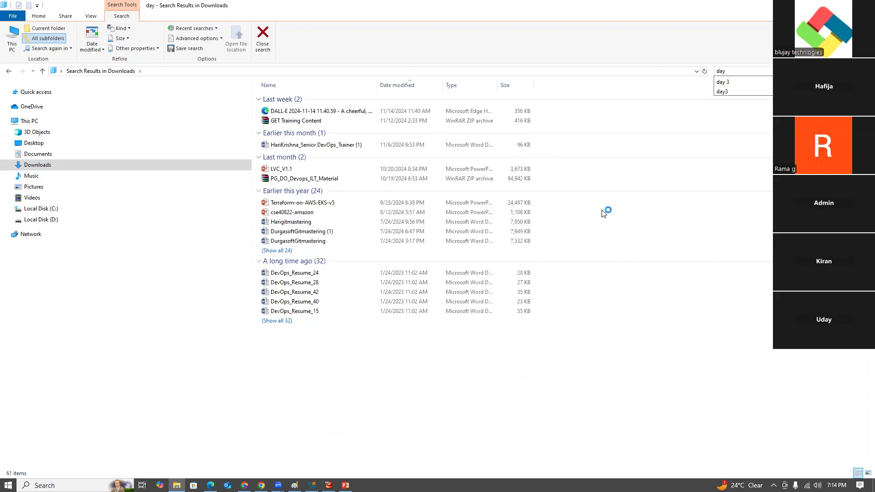
type("3")
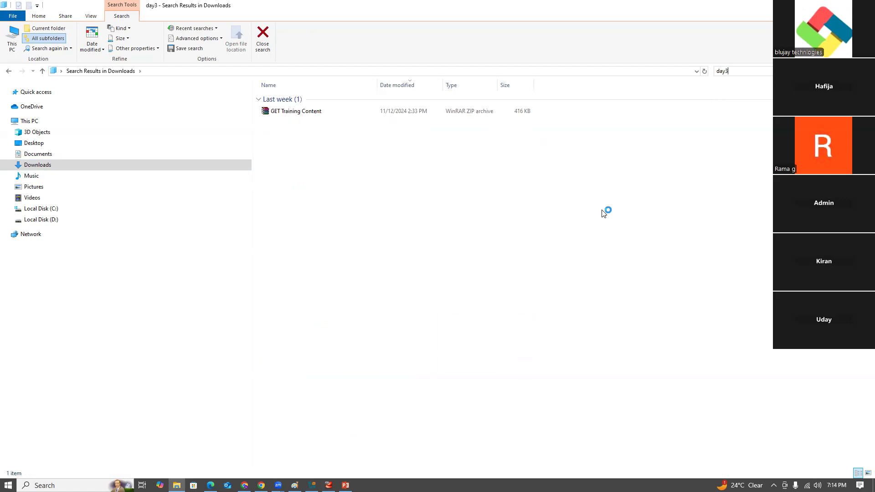
key("BackSpace")
key("BackSpace")
key("BackSpace")
key("BackSpace")
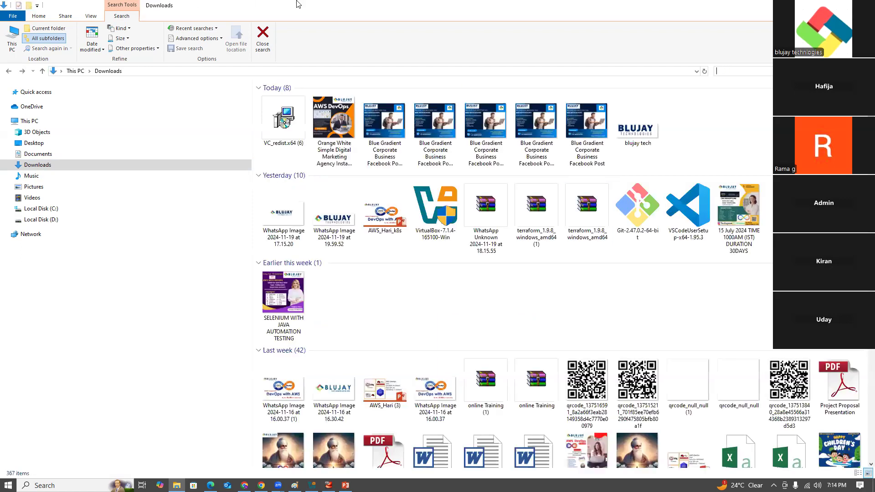
- Look for the class material in the Desktop's Linux and AWS Workshop folder, then return to the Desktop listing
left_click(27, 143)
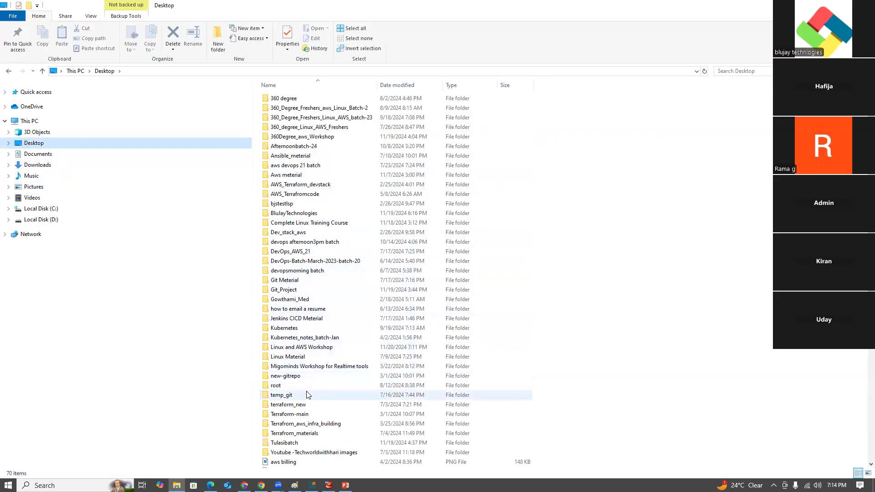
double_click(308, 348)
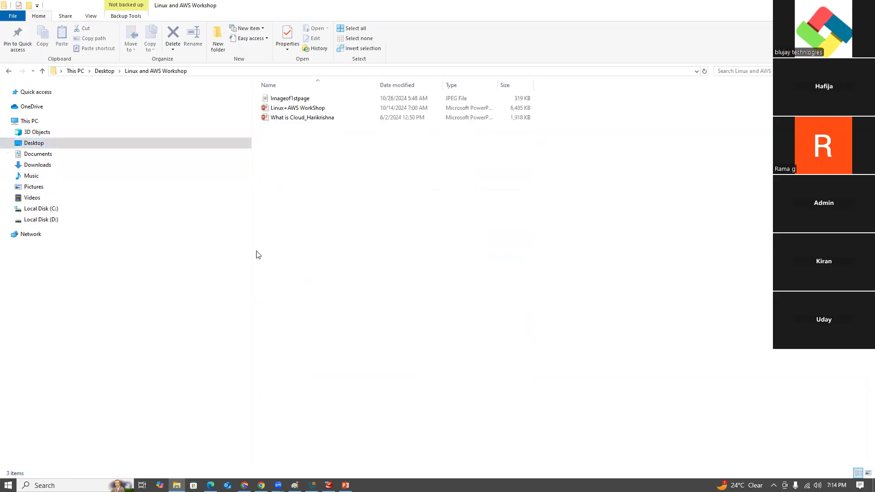
left_click(10, 71)
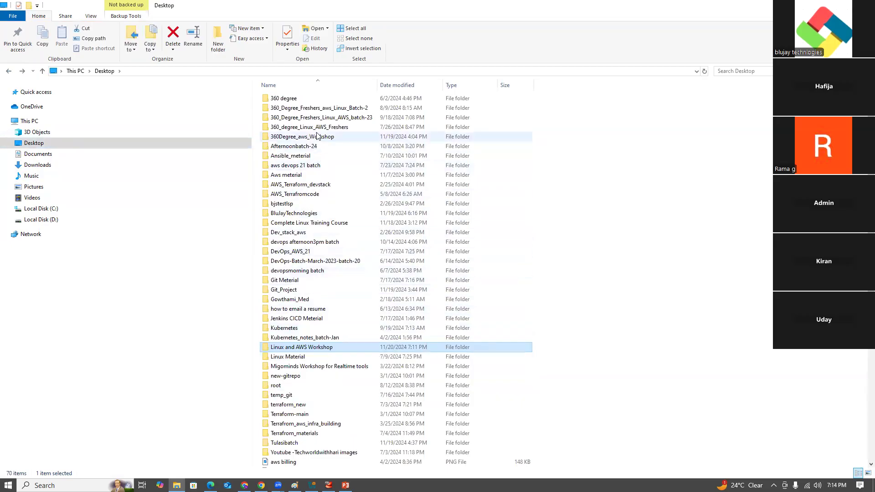
- Look through the Day-3, Day-4 and Day-5 folders inside 360_Degree_Freshers_Linux_AWS_batch-23 for the class material
double_click(321, 118)
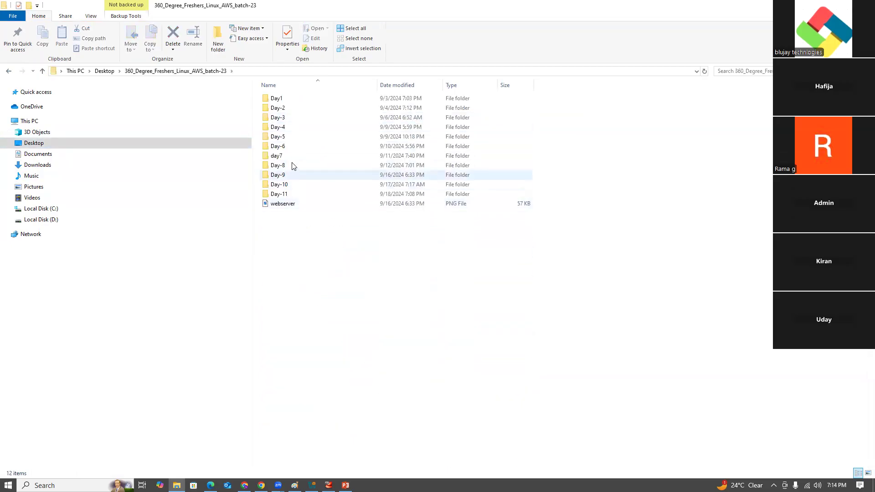
double_click(295, 120)
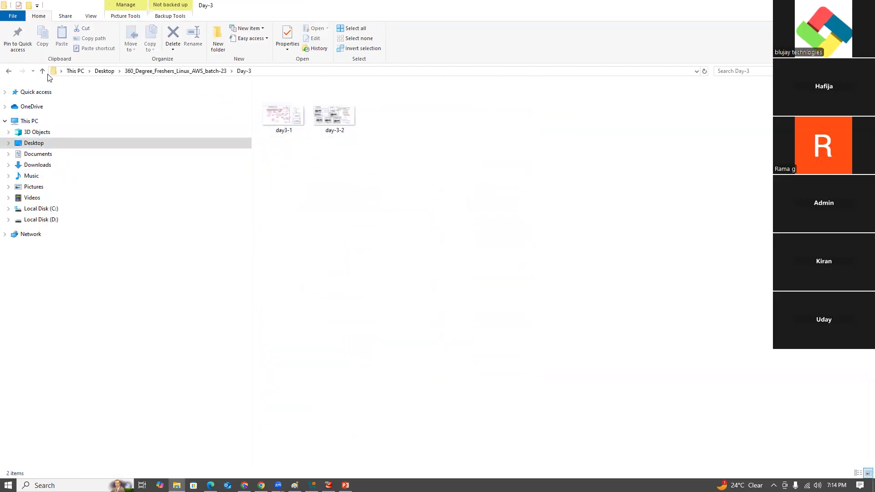
left_click(8, 72)
double_click(285, 131)
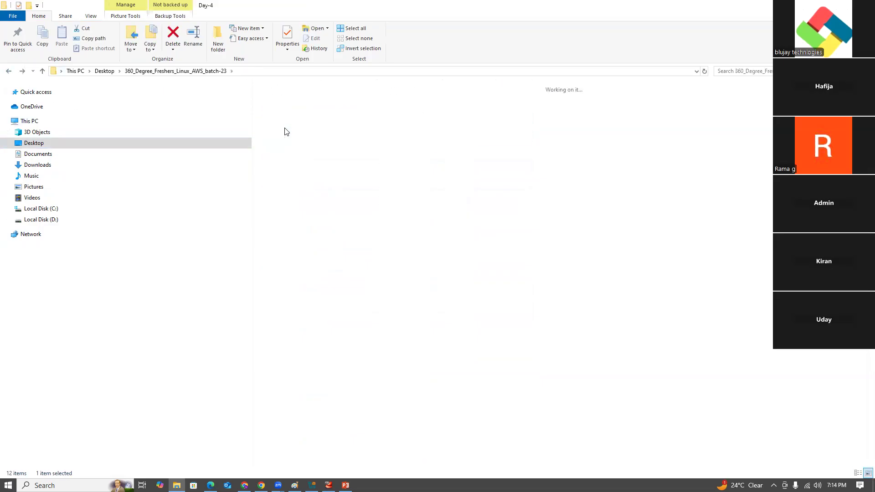
left_click(8, 71)
left_click(283, 138)
double_click(283, 138)
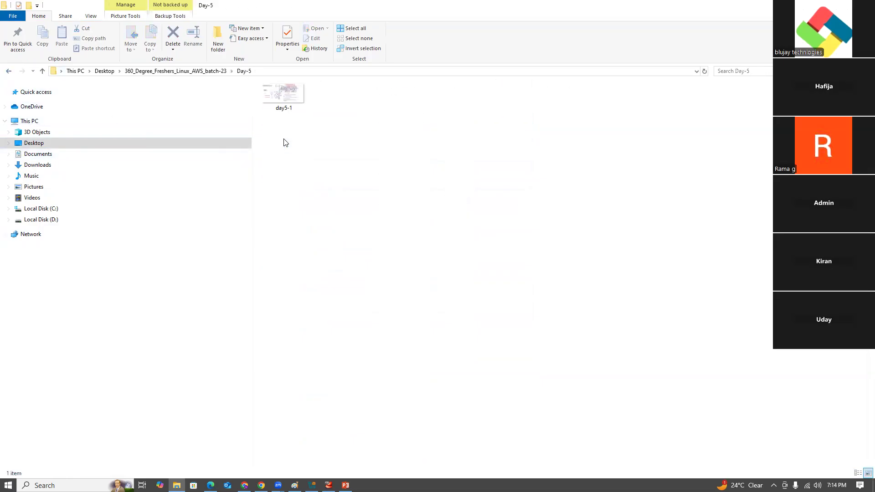
left_click(8, 72)
- View the day folders in the Desktop's 360_degree_Linux_AWS_Freshers folder and minimize File Explorer
left_click(6, 74)
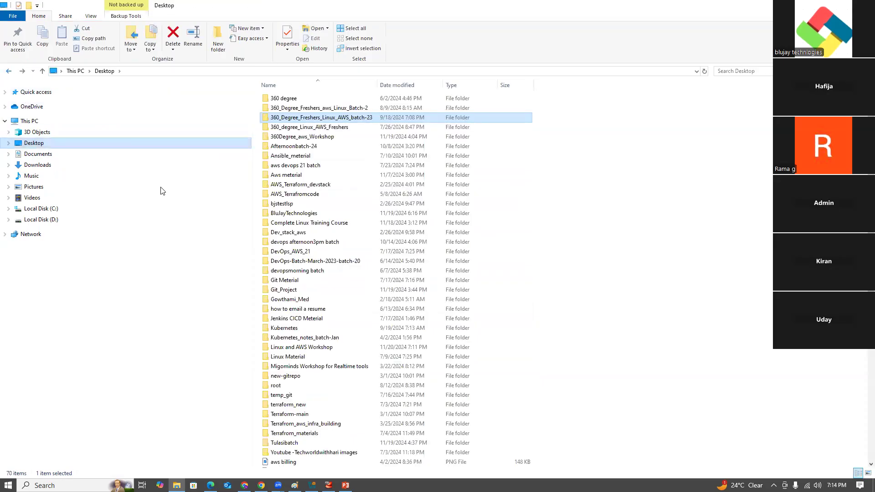
double_click(296, 130)
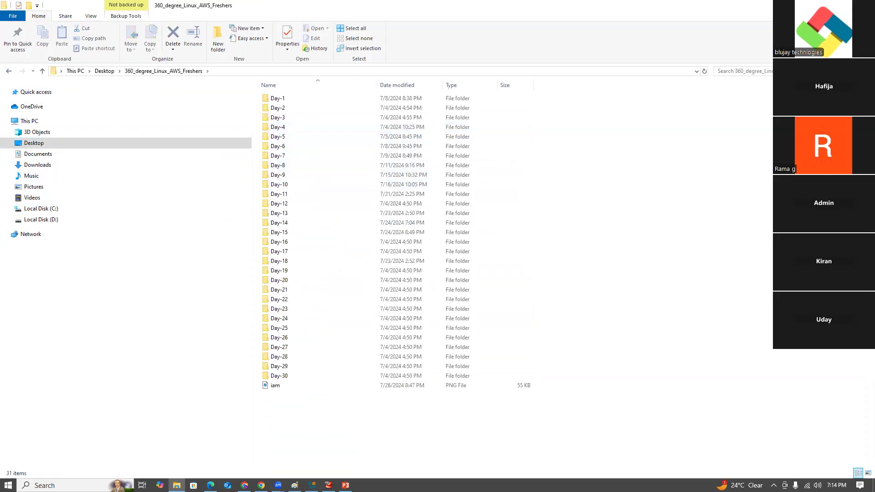
left_click(822, 5)
- Switch to GitHub in Edge, return to the AWS-DevOps-material repository root and open Linux Material.docx
left_click(210, 486)
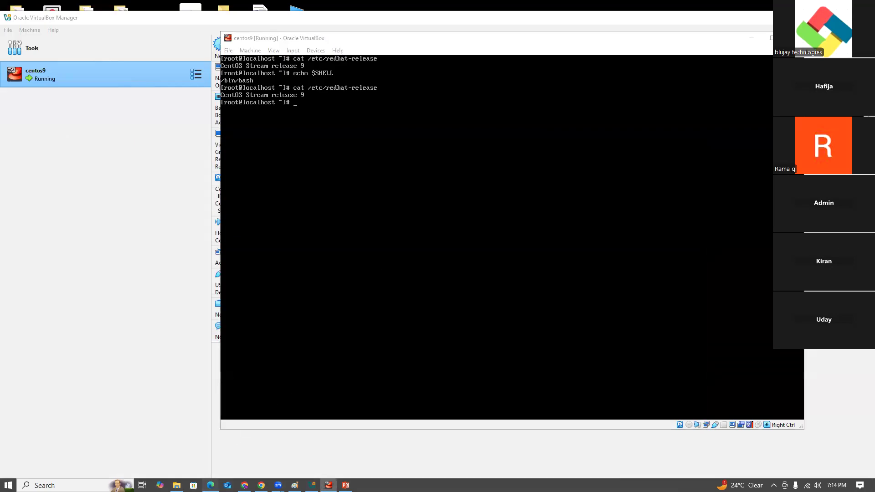
scroll(324, 354, "down", 1)
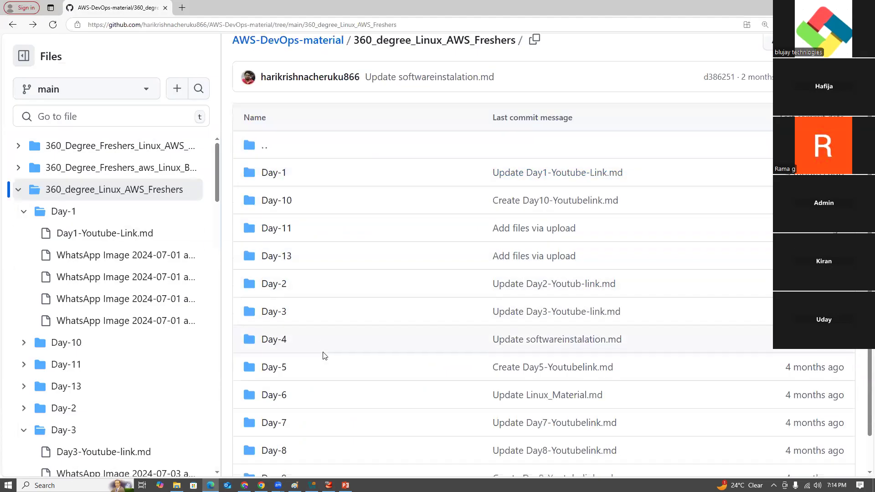
left_click(12, 26)
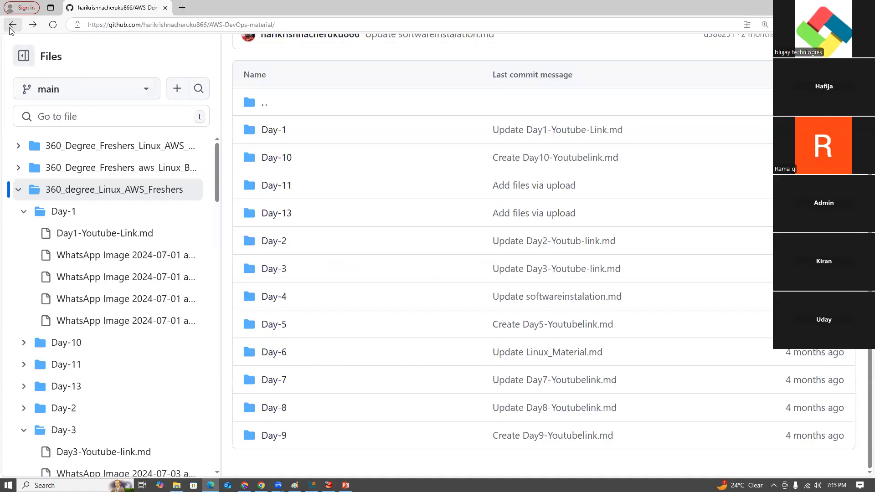
scroll(166, 312, "up", 3)
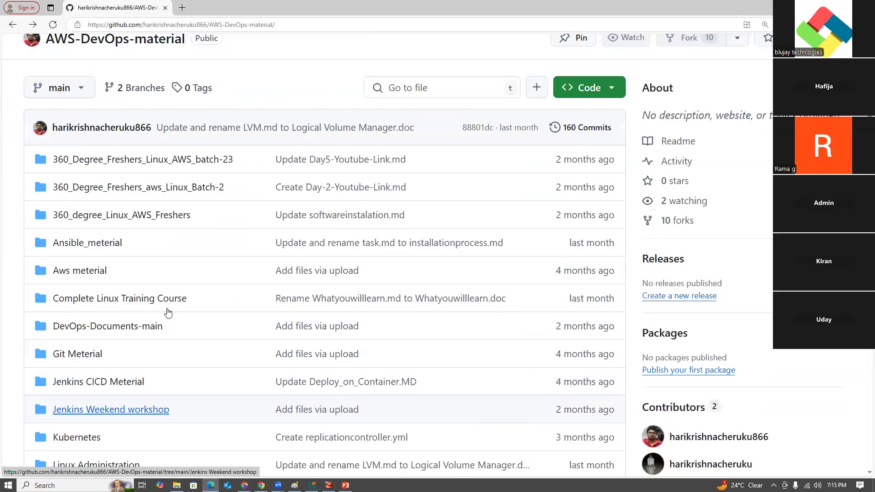
scroll(167, 313, "down", 10)
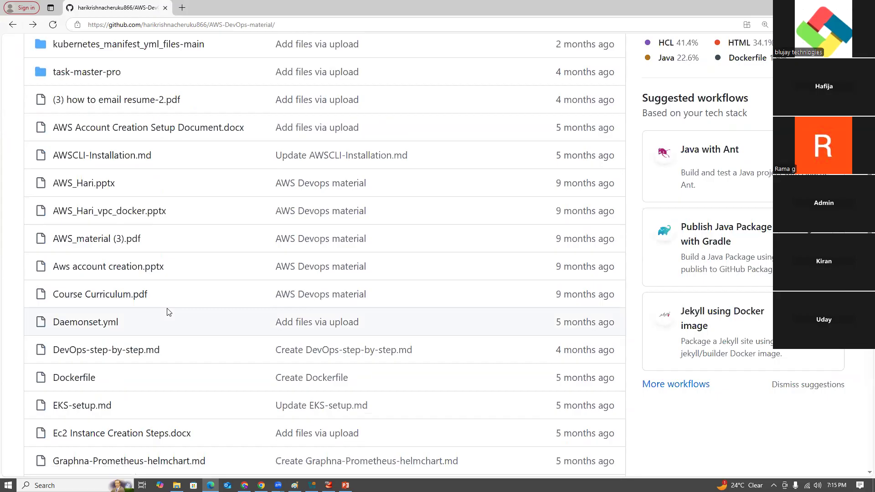
scroll(168, 312, "down", 1)
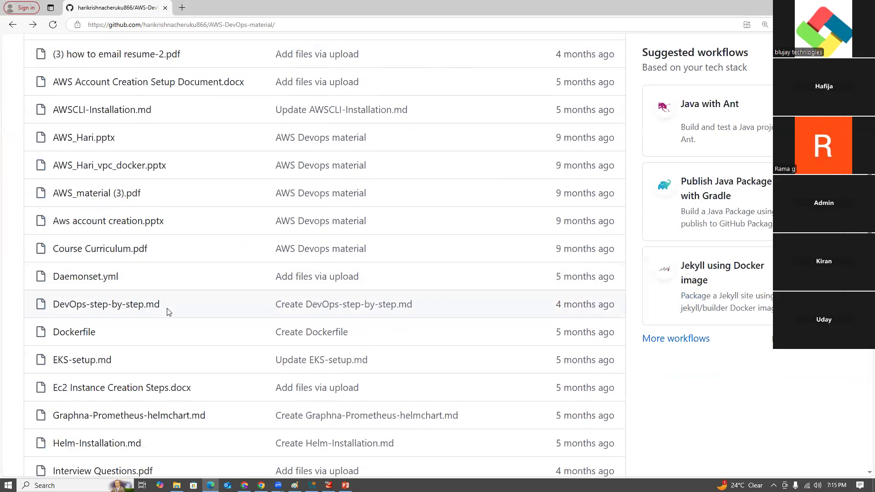
scroll(169, 313, "down", 5)
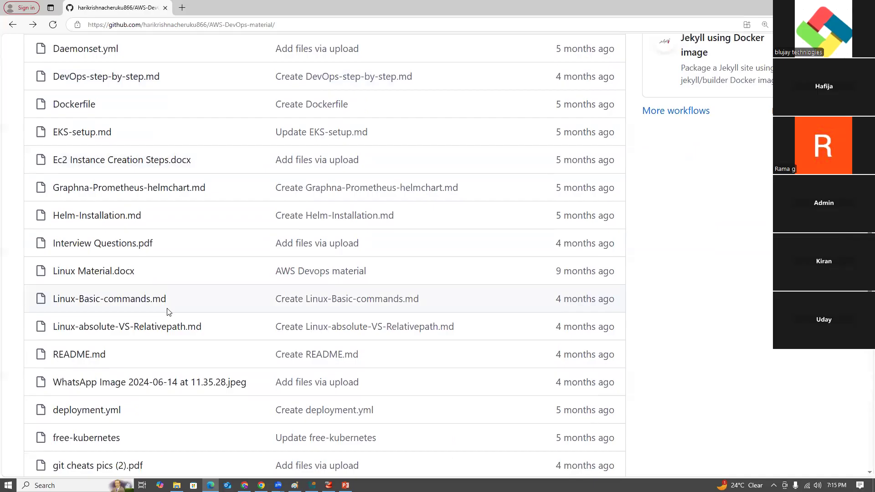
left_click(97, 274)
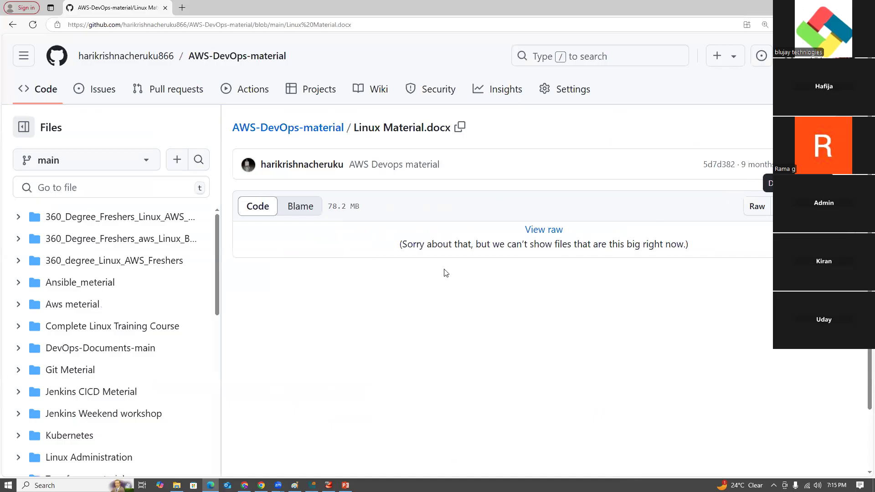
- Download the raw Linux Material file, open Linux Material (5).docx in Word, and minimize the browser and the Word splash window
left_click(542, 231)
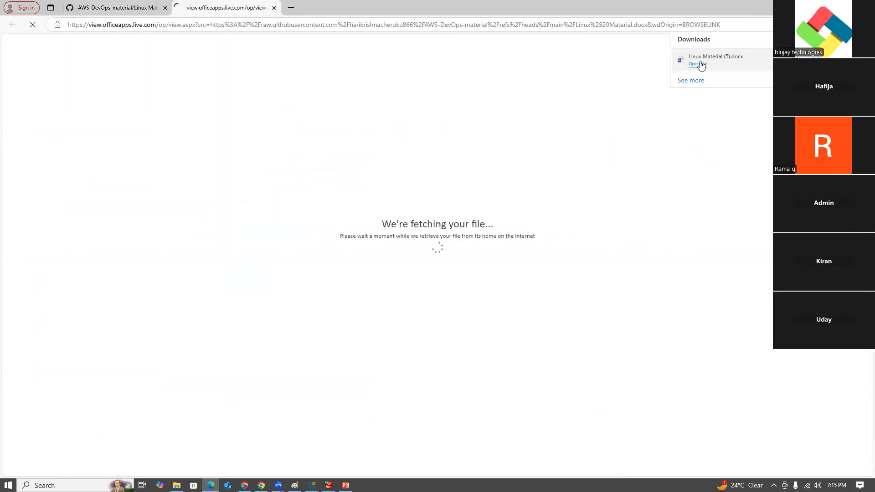
left_click(698, 64)
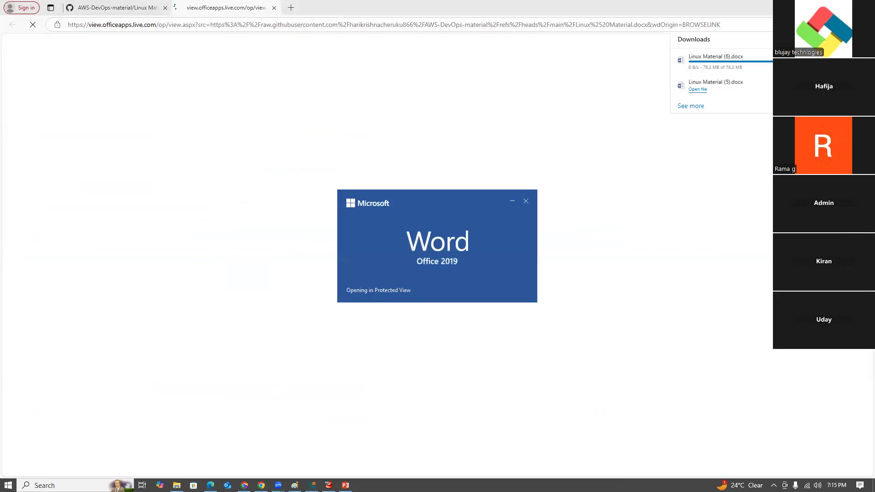
left_click(822, 7)
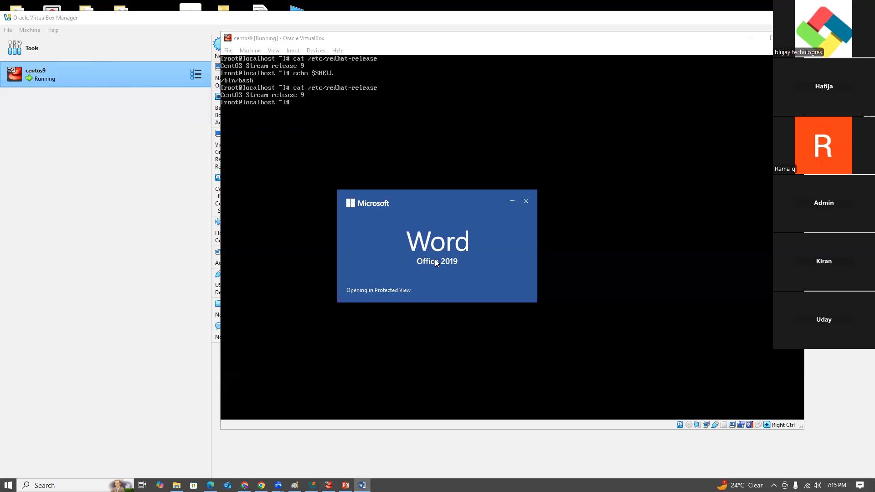
left_click(512, 201)
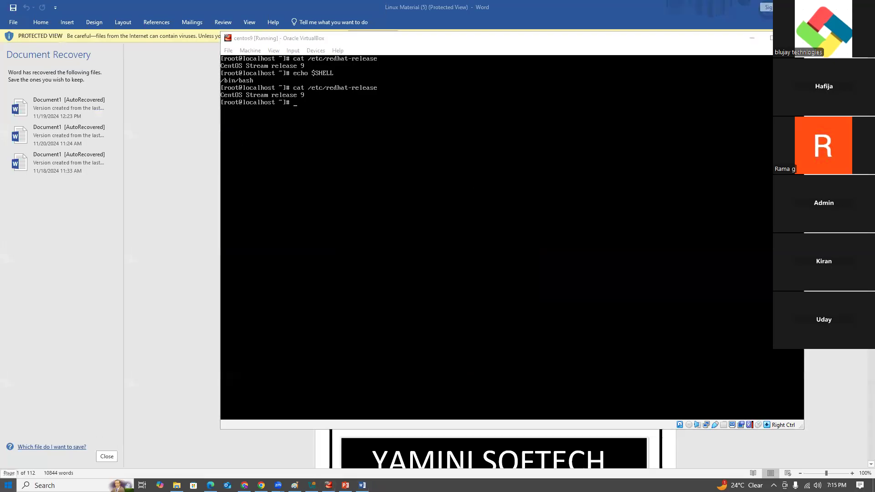
- Show the Windows power options and dismiss them without choosing one
left_click(8, 485)
left_click(14, 468)
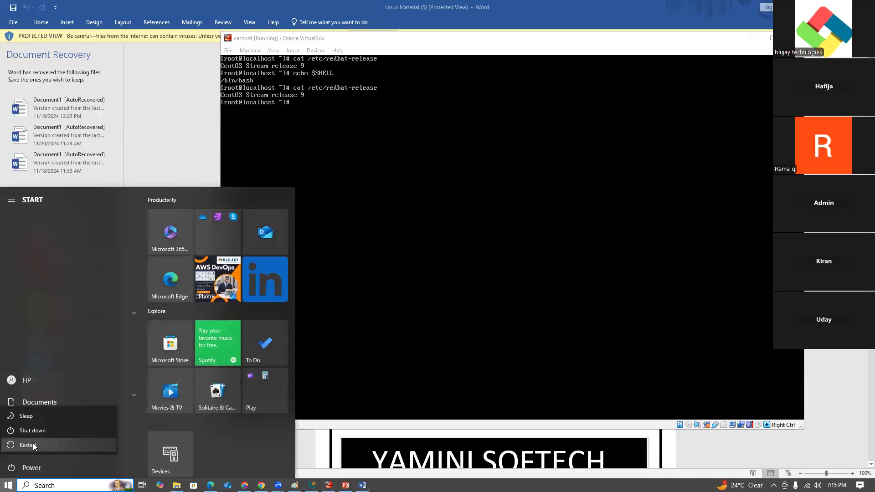
left_click(479, 330)
- Shut down the centos9 virtual machine with init 0 and check its state in VirtualBox Manager
left_click(397, 198)
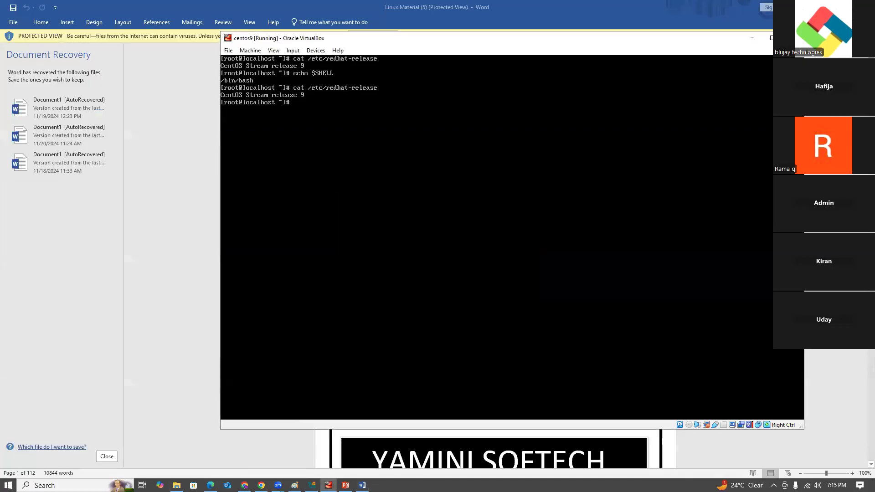
type("init 0")
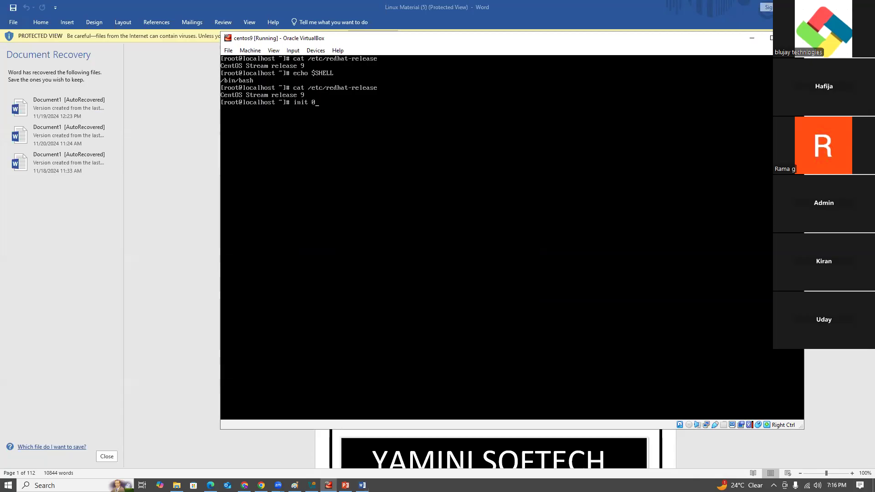
key("Return")
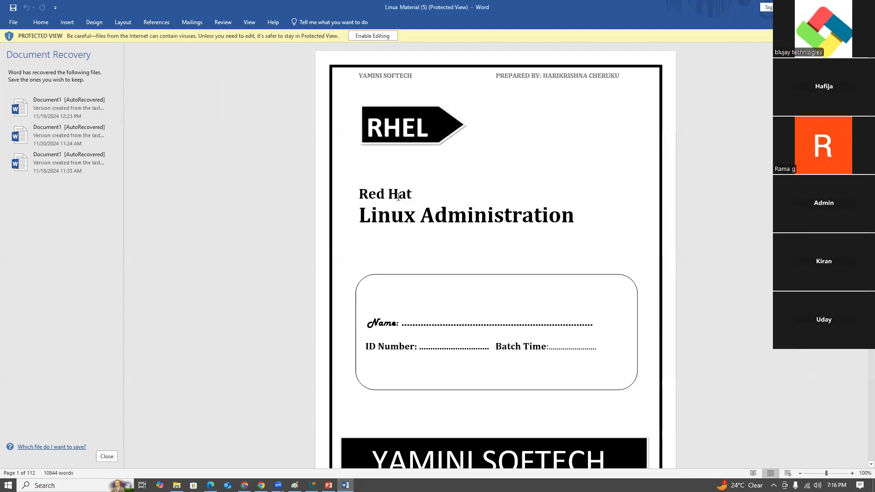
left_click(311, 485)
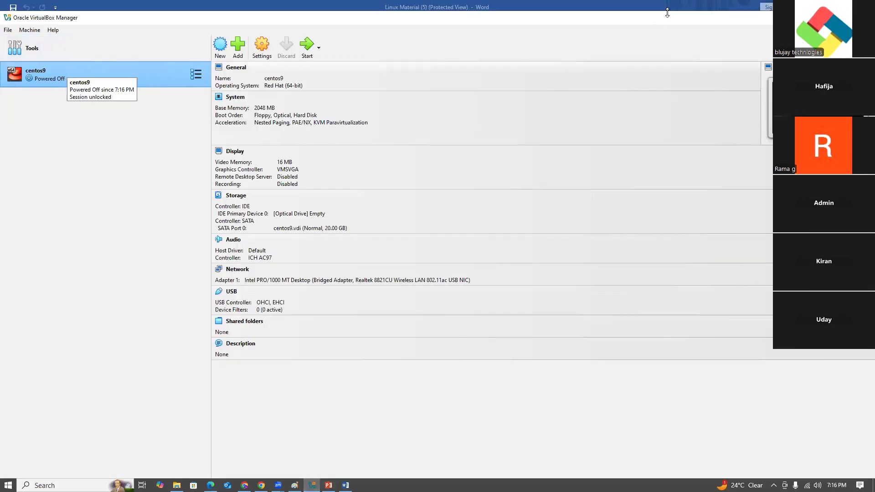
- Close the Linux Material (5) document in Word and cancel the prompt about keeping the recovered files
left_click(865, 16)
left_click(864, 8)
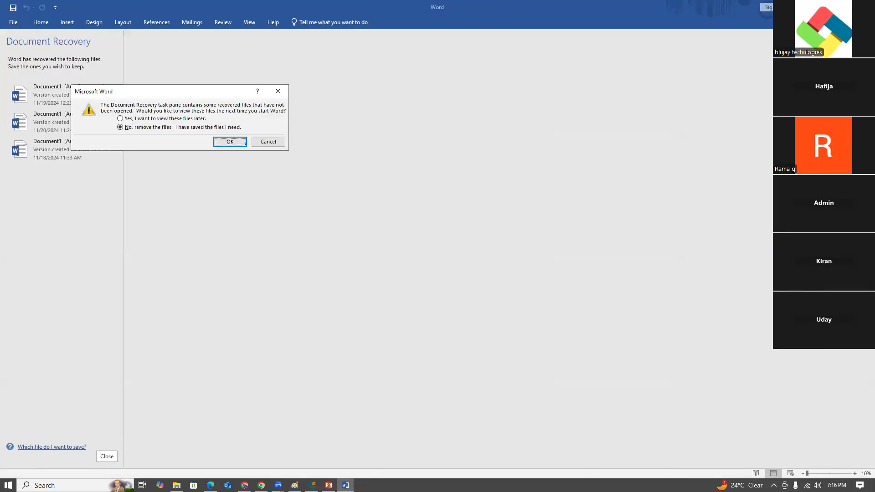
left_click(268, 142)
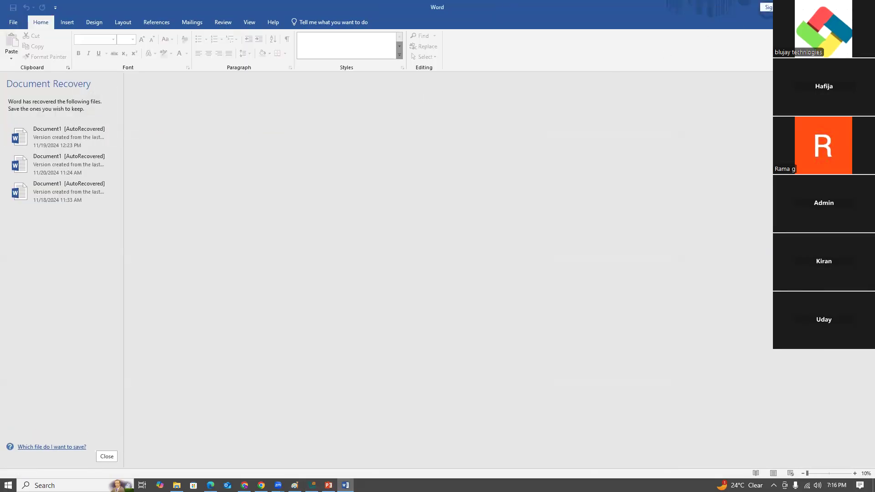
- Minimize Word, close VirtualBox Manager, reopen Oracle VirtualBox from the desktop and start the centos9 virtual machine
left_click(823, 8)
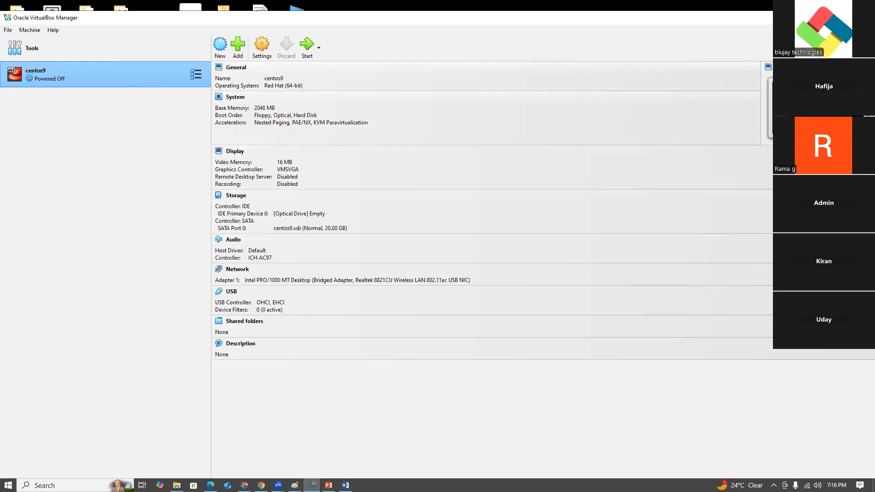
key("alt+F4")
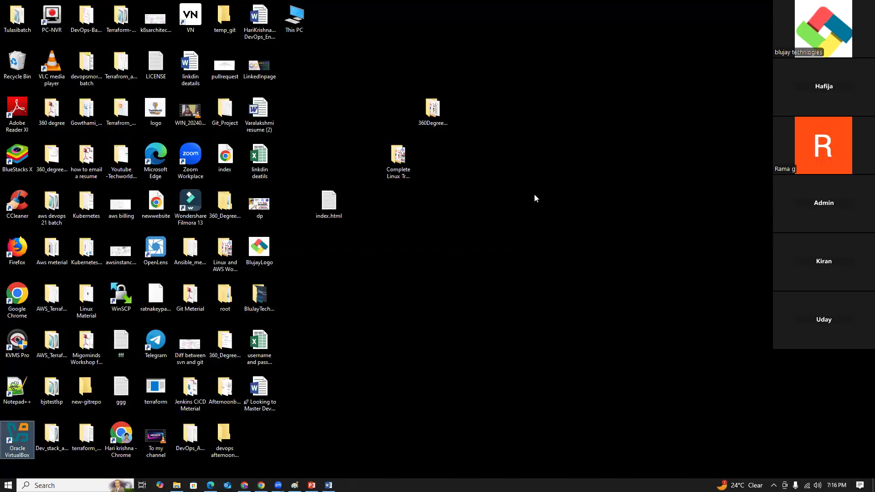
key("Return")
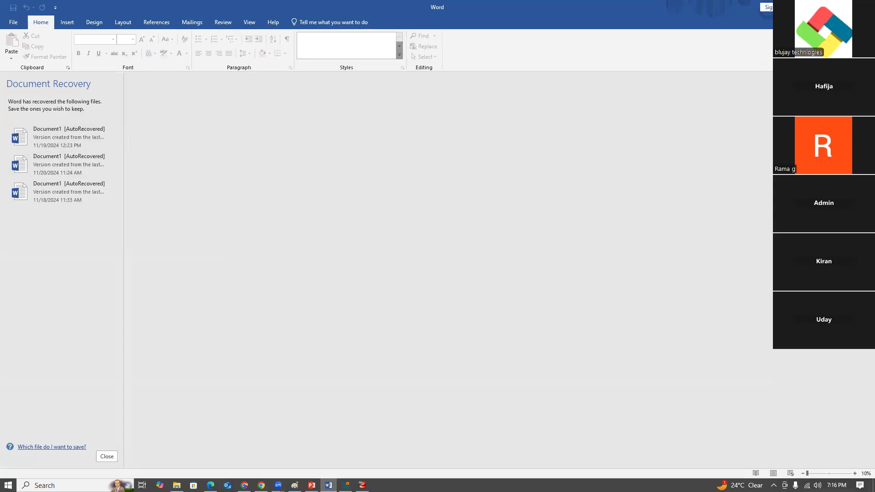
- Close Word and remove the unopened recovered files
left_click(864, 7)
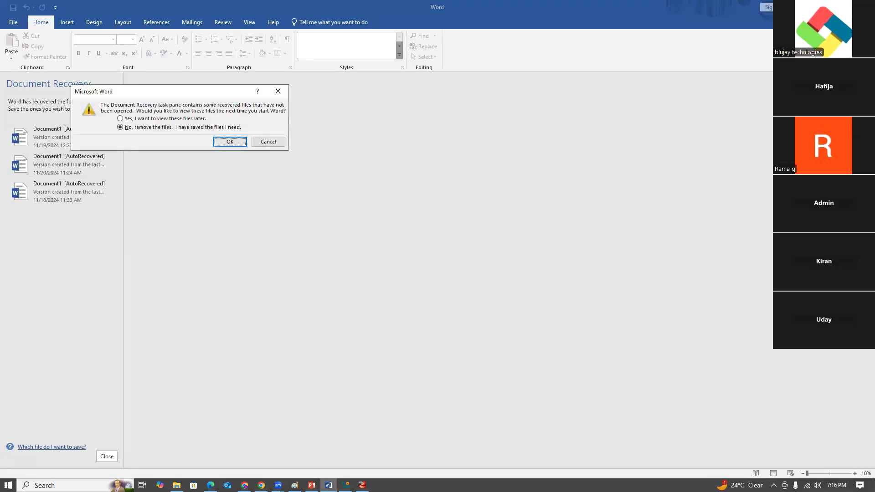
left_click(230, 142)
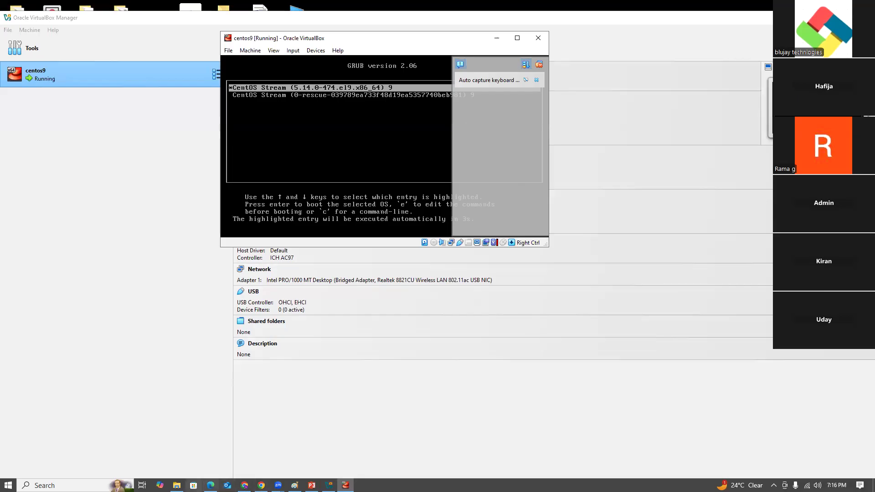
- Switch to File Explorer and open Linux Material (7) from the Downloads folder in Word
left_click(177, 485)
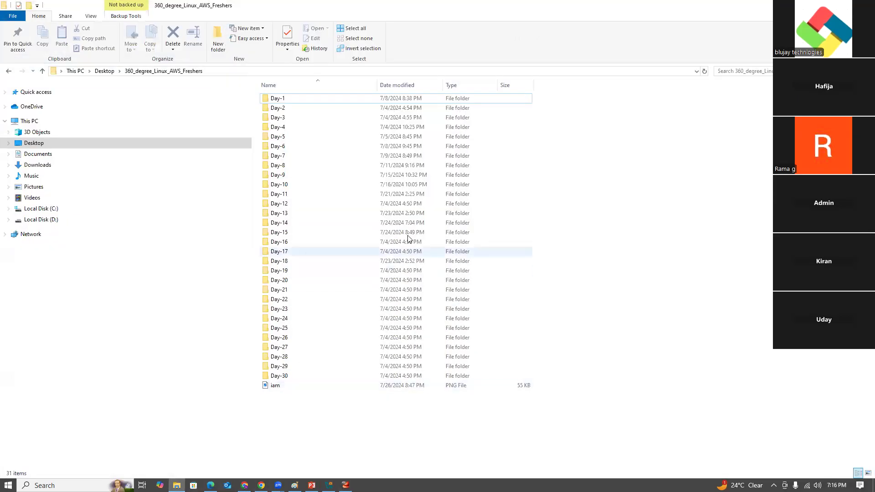
left_click(50, 167)
left_click(284, 132)
double_click(283, 132)
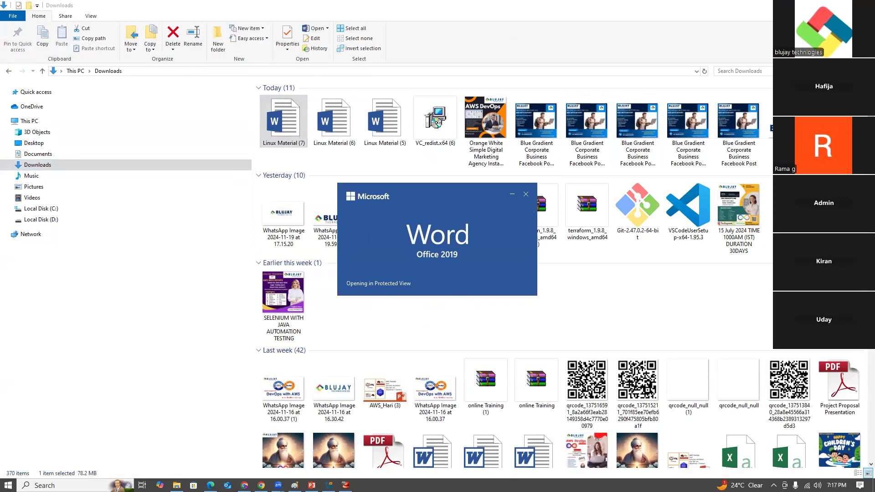
- Minimize the windows covering Linux Material (7) and find the hardware, kernel and shell diagram under the What is Soft Link? section
left_click(822, 6)
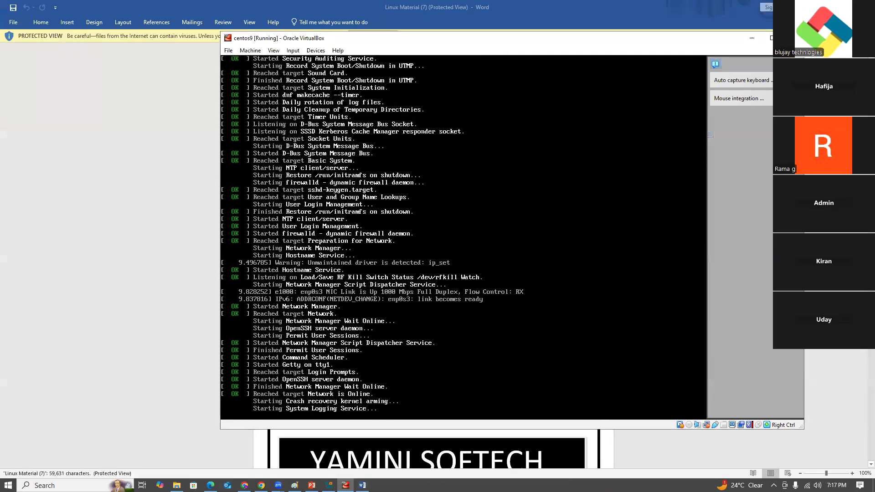
left_click(752, 39)
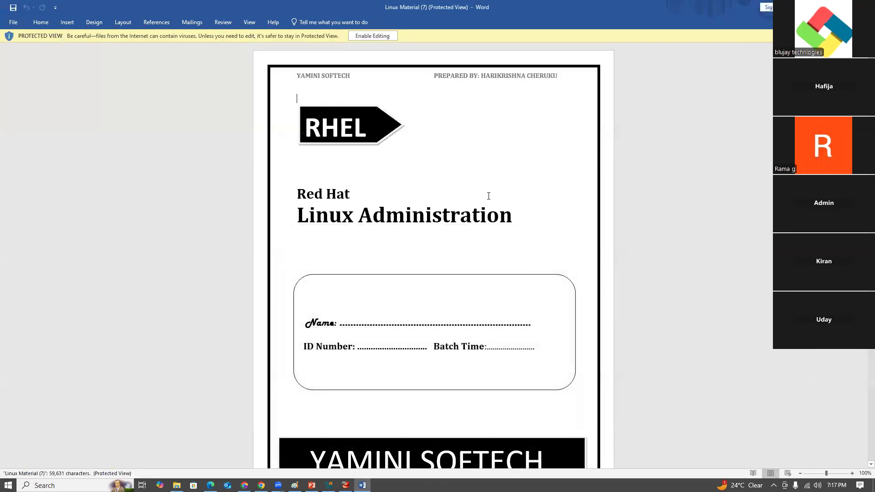
scroll(446, 291, "down", 10)
scroll(445, 296, "down", 12)
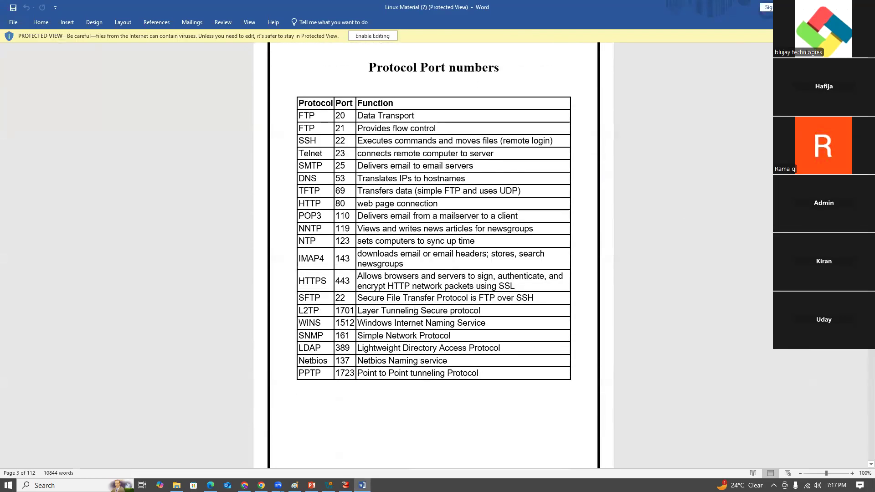
scroll(433, 255, "down", 15)
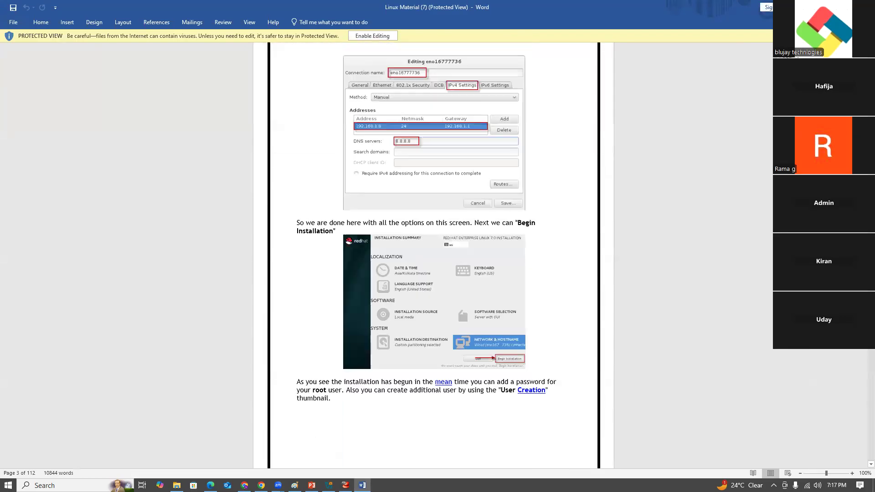
scroll(365, 226, "down", 20)
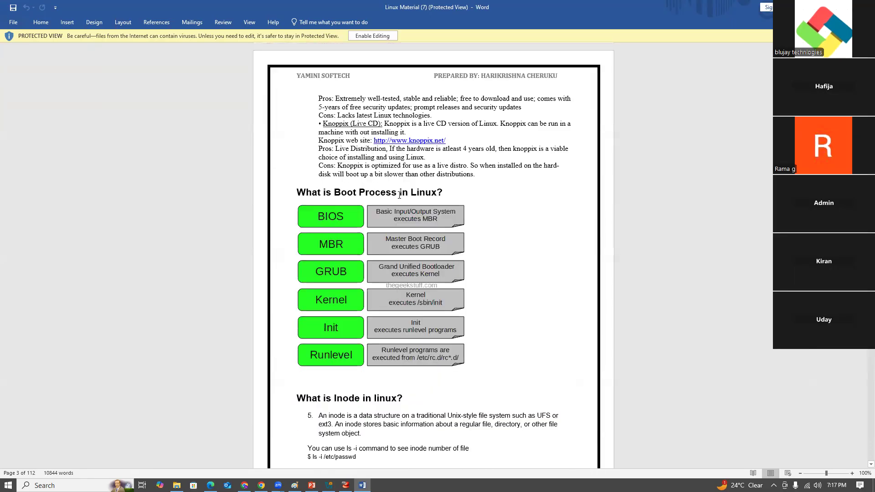
scroll(365, 226, "down", 12)
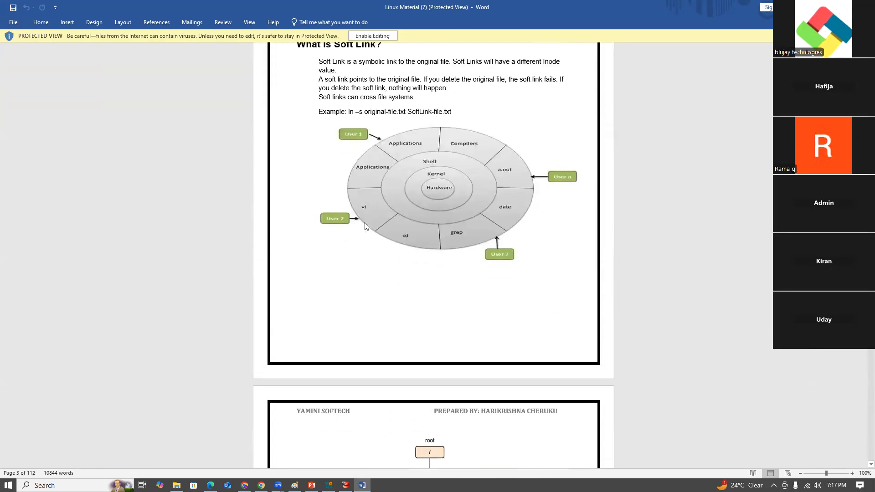
scroll(364, 223, "up", 1)
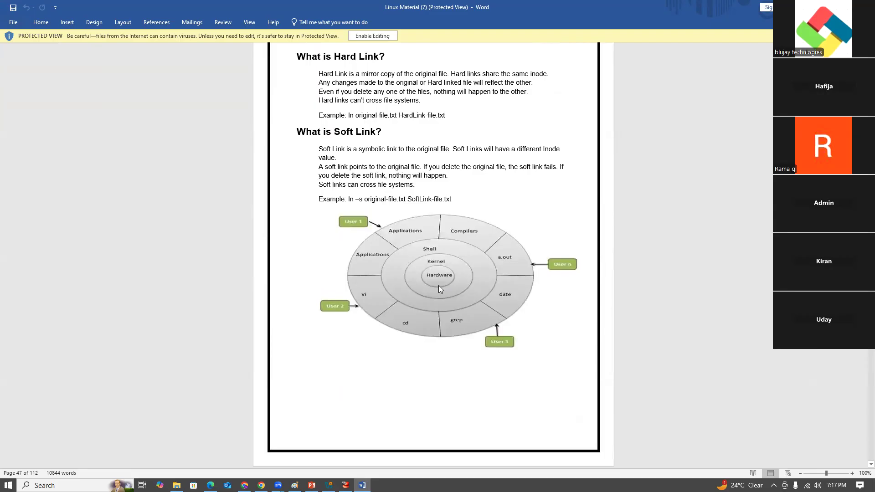